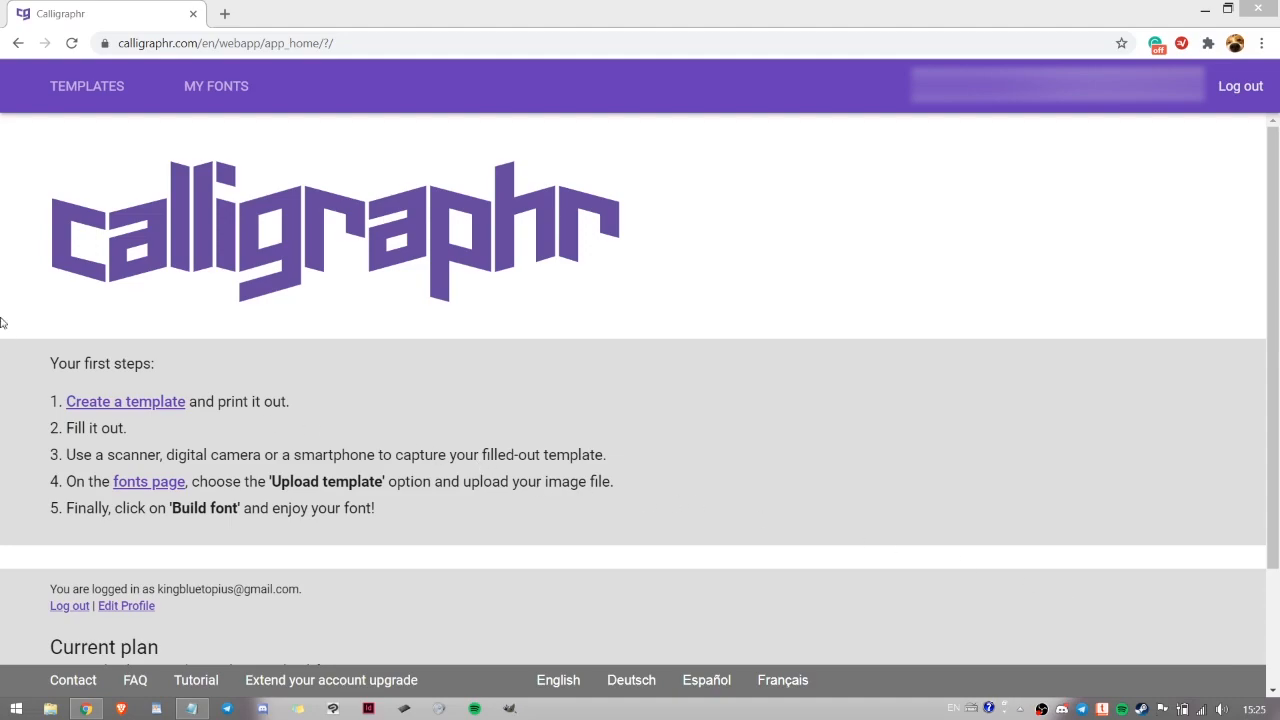
Step: Open the templates page and remove all existing characters and ligatures from the template
{"action": "left_click", "coordinate": [90, 86]}
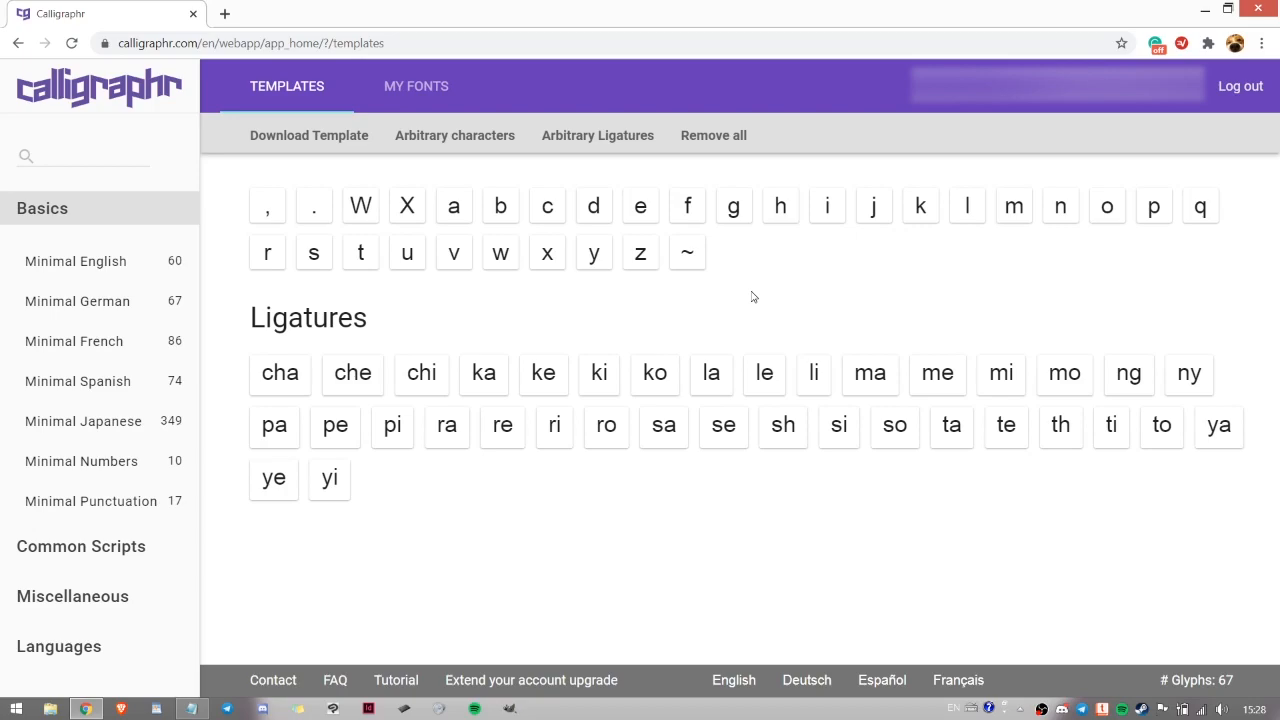
{"action": "left_click", "coordinate": [716, 148]}
{"action": "left_click", "coordinate": [500, 366]}
{"action": "left_click", "coordinate": [779, 416]}
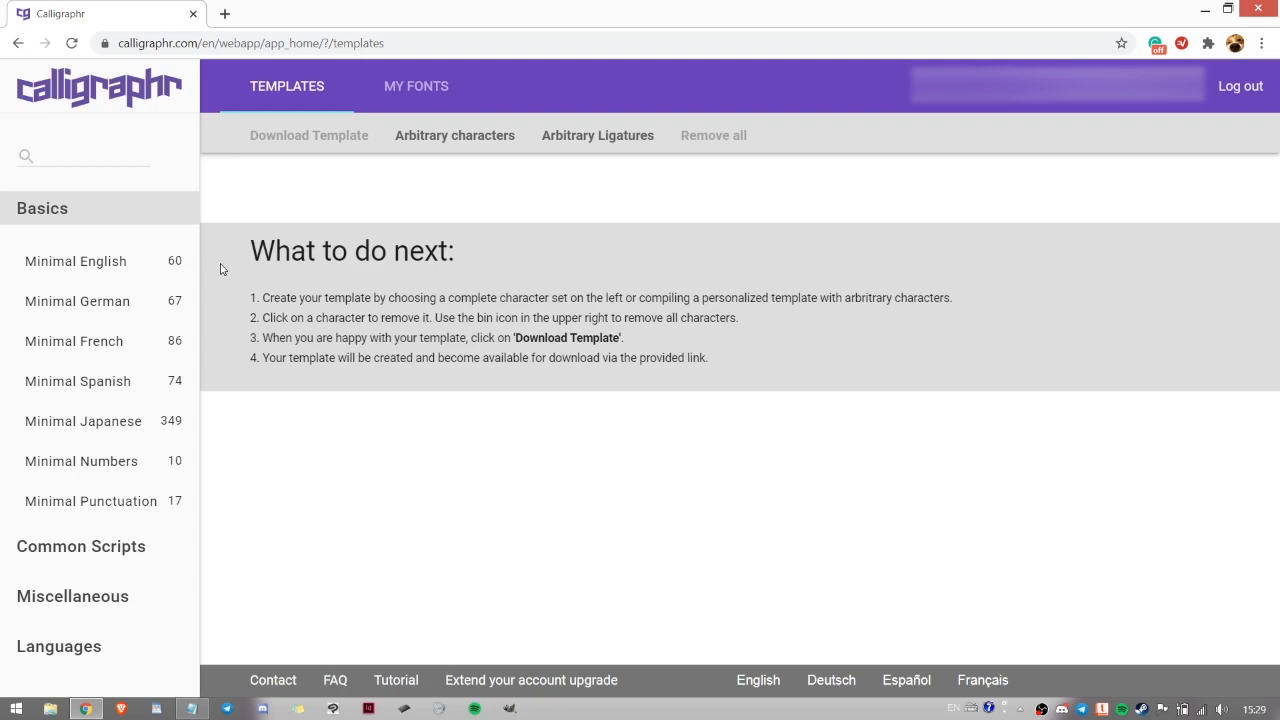
Step: Add the Minimal English character set and delete the capital A, turning off further deletion confirmations for this session
{"action": "left_click", "coordinate": [124, 266]}
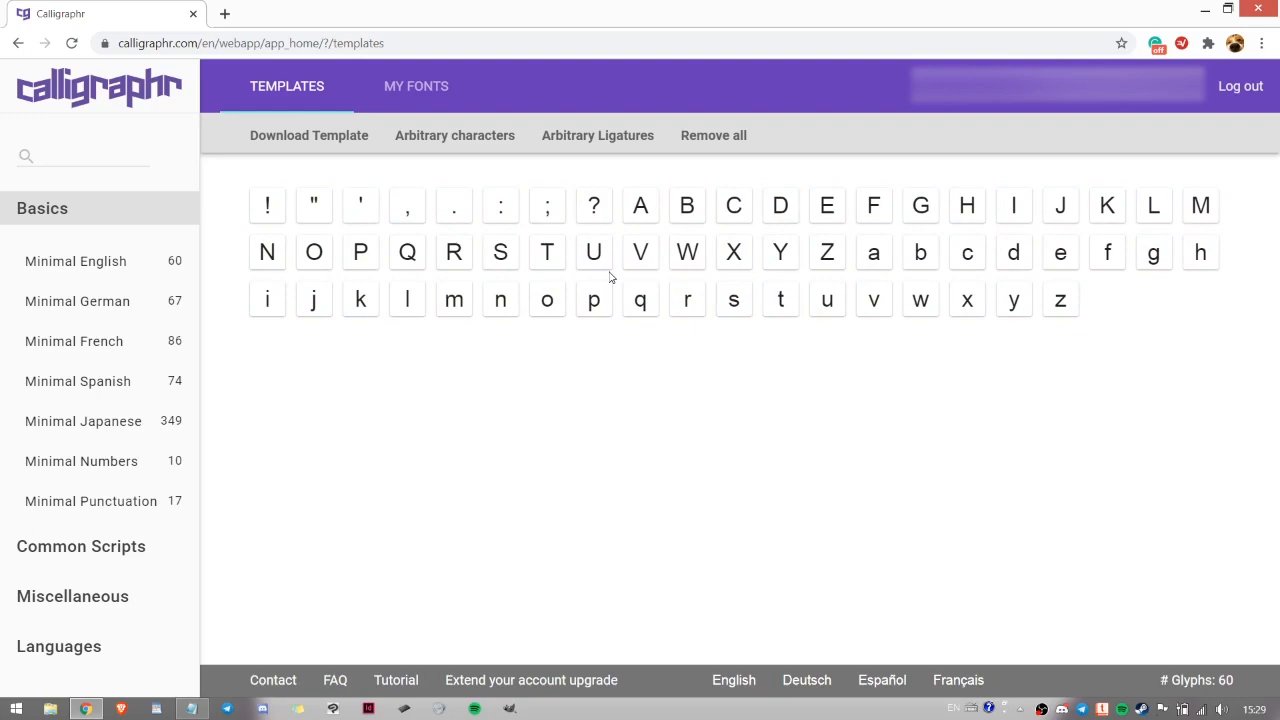
{"action": "left_click", "coordinate": [650, 214]}
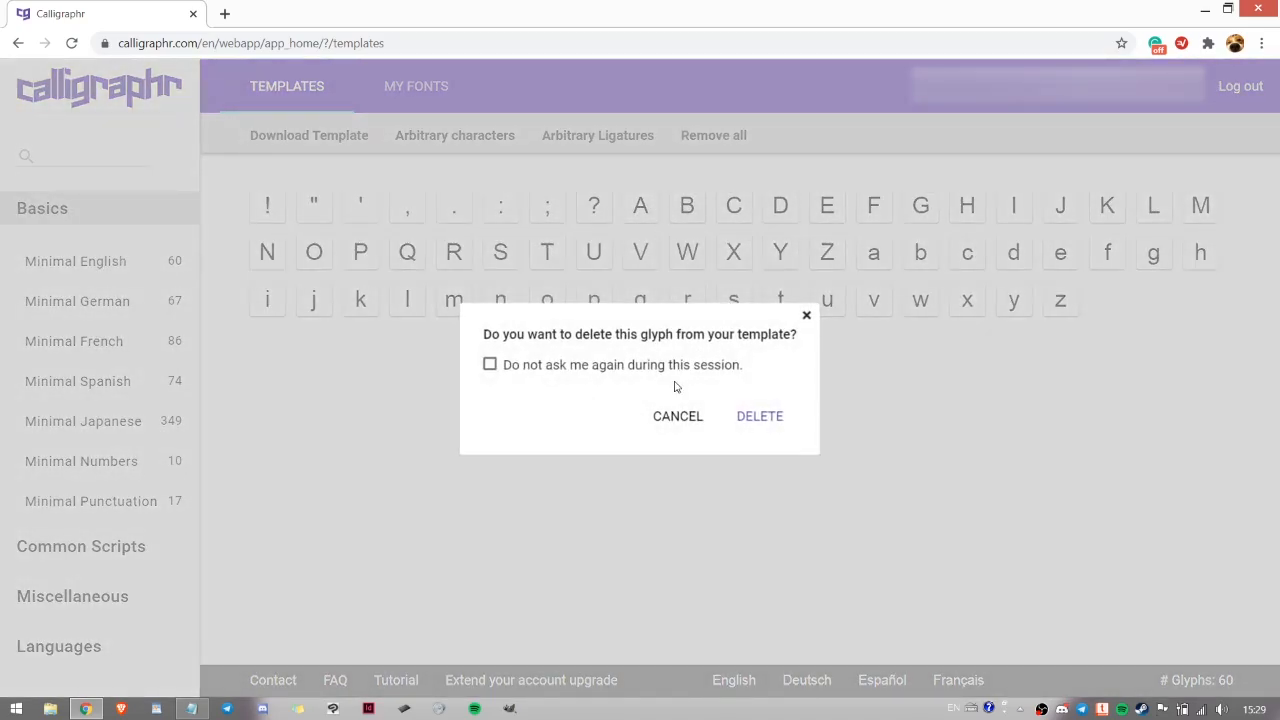
{"action": "left_click", "coordinate": [600, 372]}
{"action": "left_click", "coordinate": [752, 414]}
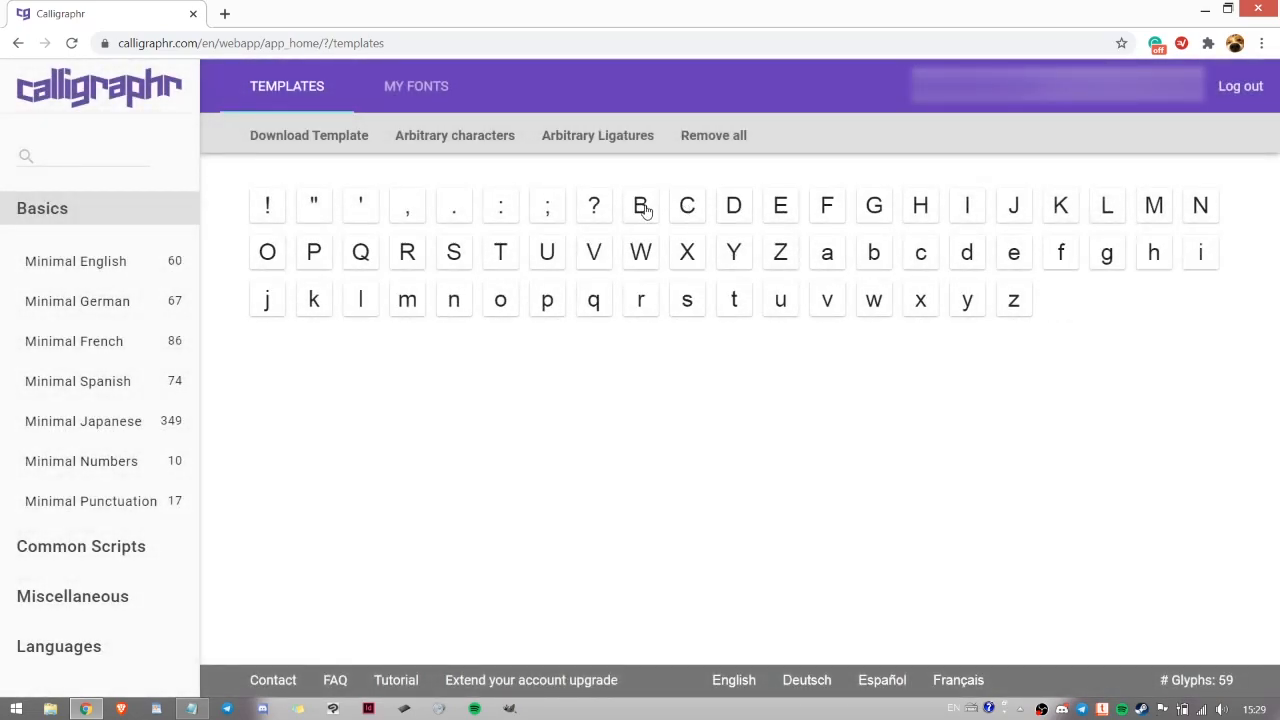
Step: Delete the remaining capital letters B to Z and the lowercase b, d, g, j, v and z from the template
{"action": "left_click", "coordinate": [641, 206]}
{"action": "left_click", "coordinate": [641, 206]}
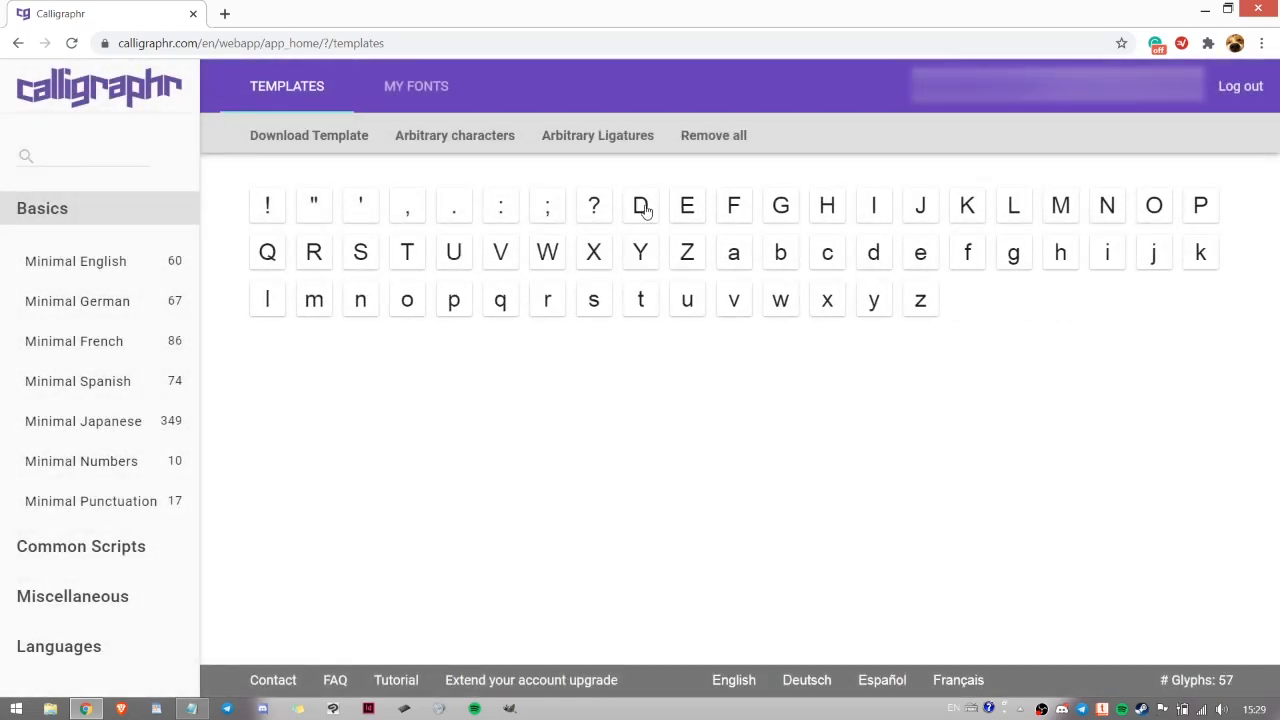
{"action": "left_click", "coordinate": [645, 209]}
{"action": "left_click", "coordinate": [645, 209]}
{"action": "left_click", "coordinate": [645, 209]}
{"action": "left_click", "coordinate": [645, 209]}
{"action": "left_click", "coordinate": [645, 209]}
{"action": "left_click", "coordinate": [645, 209]}
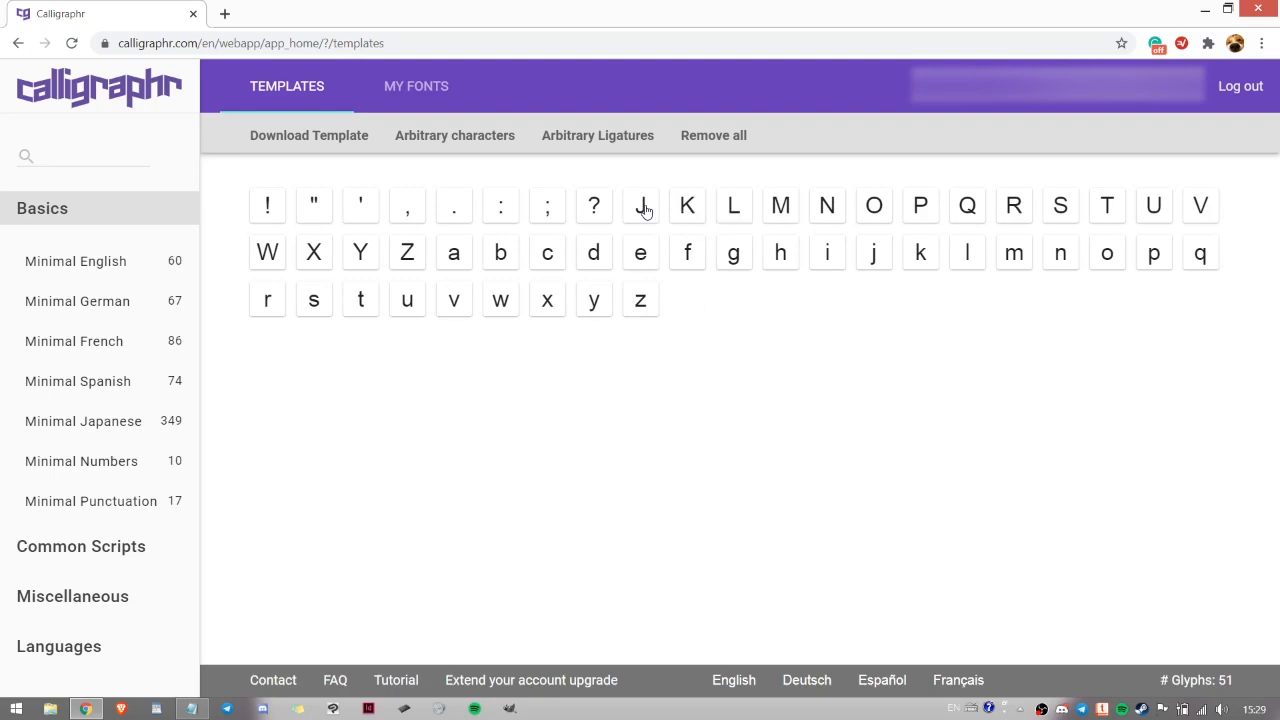
{"action": "left_click", "coordinate": [645, 209]}
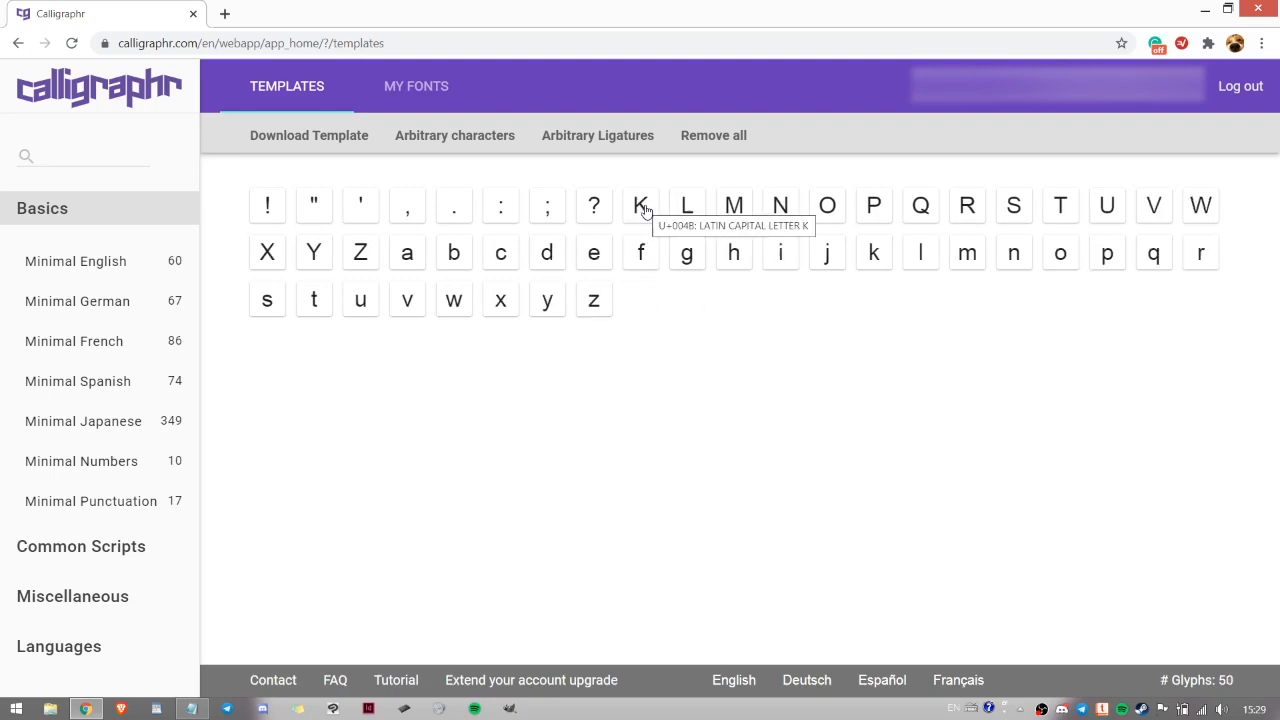
{"action": "left_click", "coordinate": [645, 209]}
{"action": "left_click", "coordinate": [645, 209]}
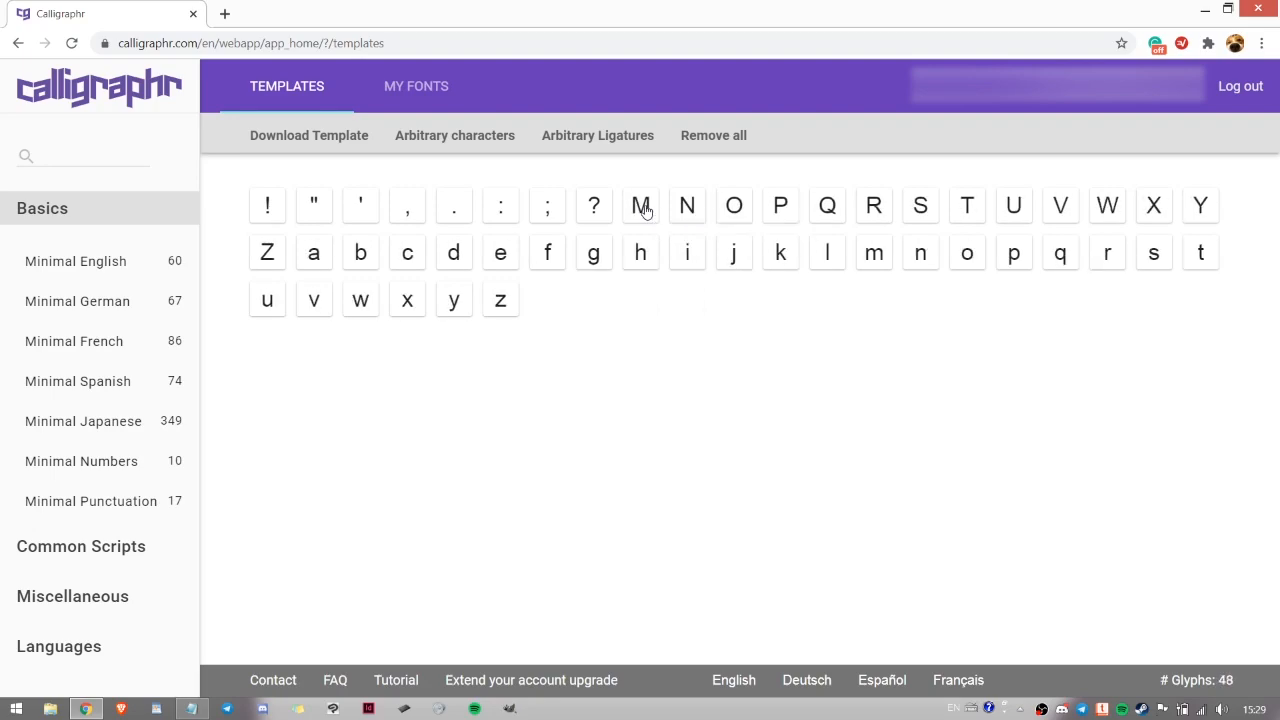
{"action": "left_click", "coordinate": [645, 209]}
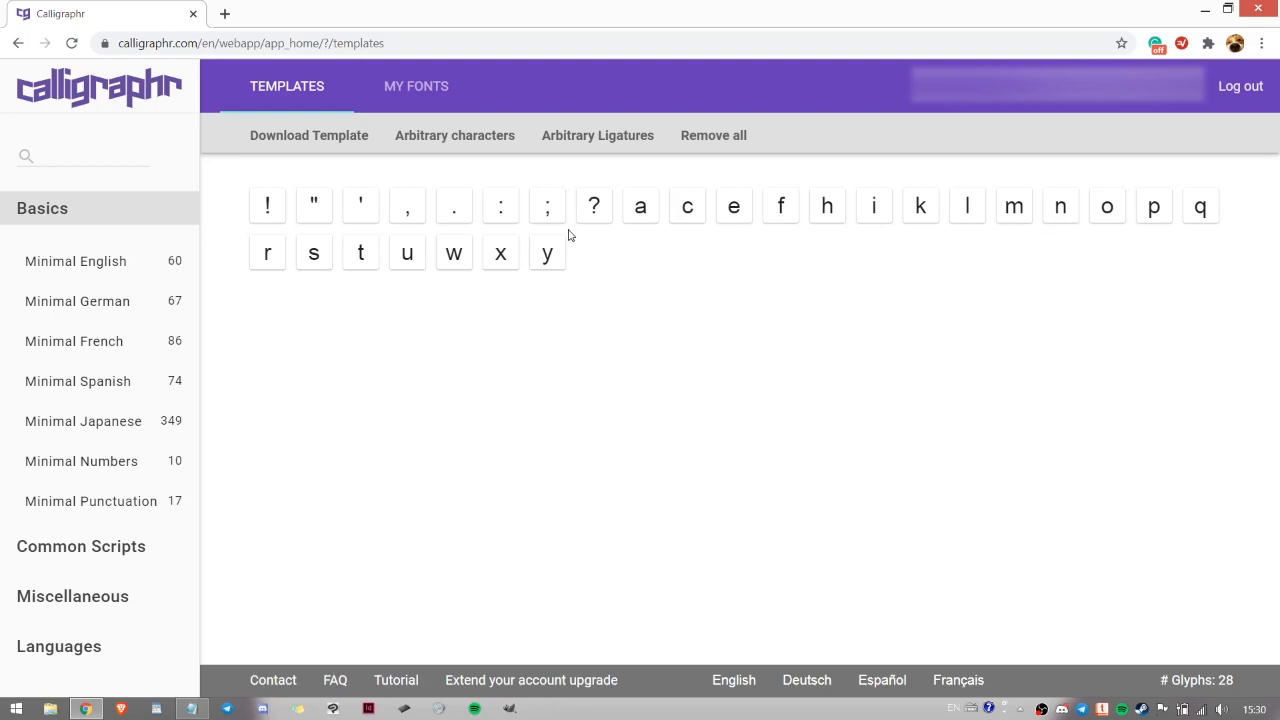
Step: Delete the exclamation mark, quotation mark, apostrophe, colon, semicolon and question mark, keeping only the comma and period as punctuation
{"action": "left_click", "coordinate": [267, 206]}
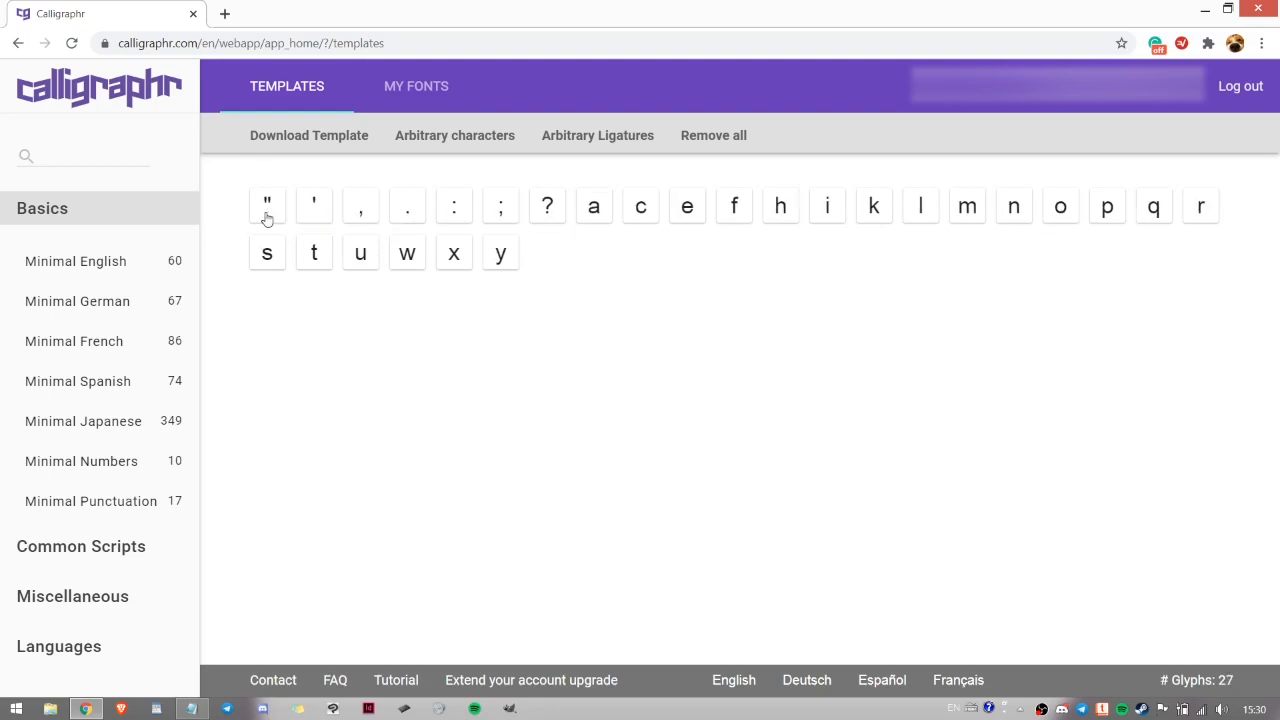
{"action": "left_click", "coordinate": [267, 210]}
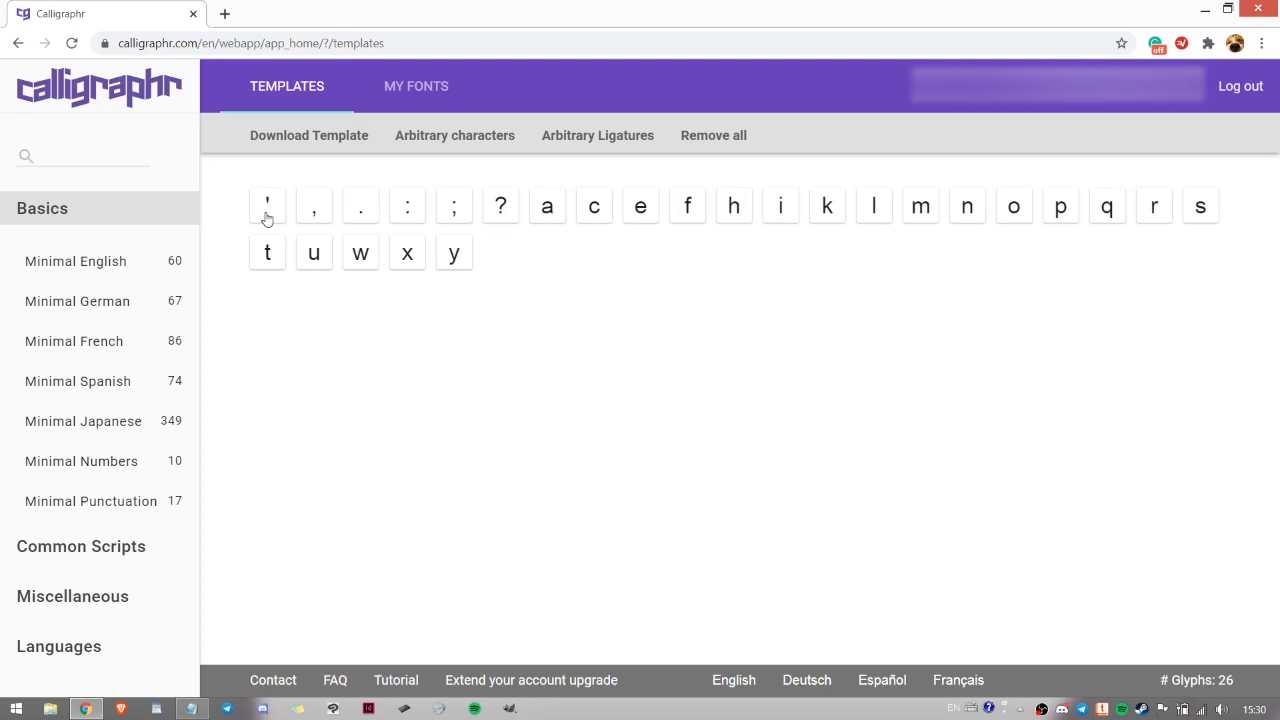
{"action": "left_click", "coordinate": [267, 214]}
{"action": "left_click", "coordinate": [360, 211]}
{"action": "left_click", "coordinate": [360, 211]}
{"action": "left_click", "coordinate": [360, 211]}
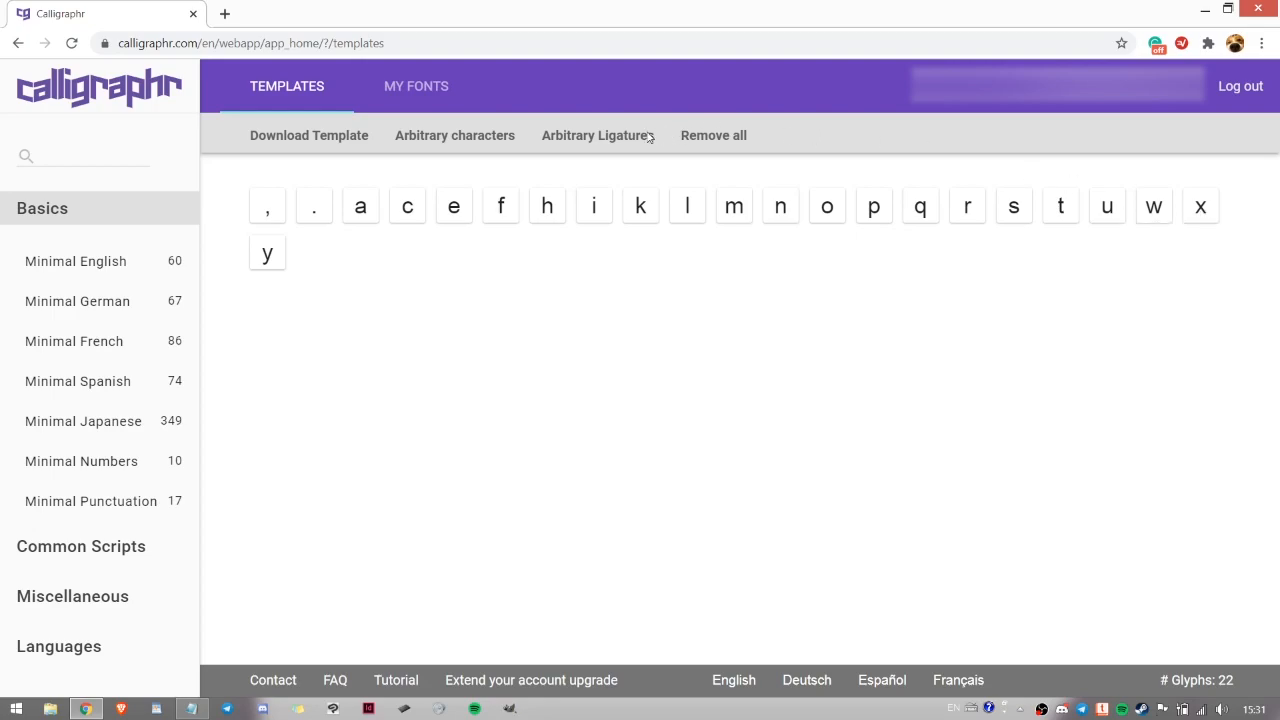
Step: Add the arbitrary ligatures kh, th and sh to the template
{"action": "left_click", "coordinate": [479, 140]}
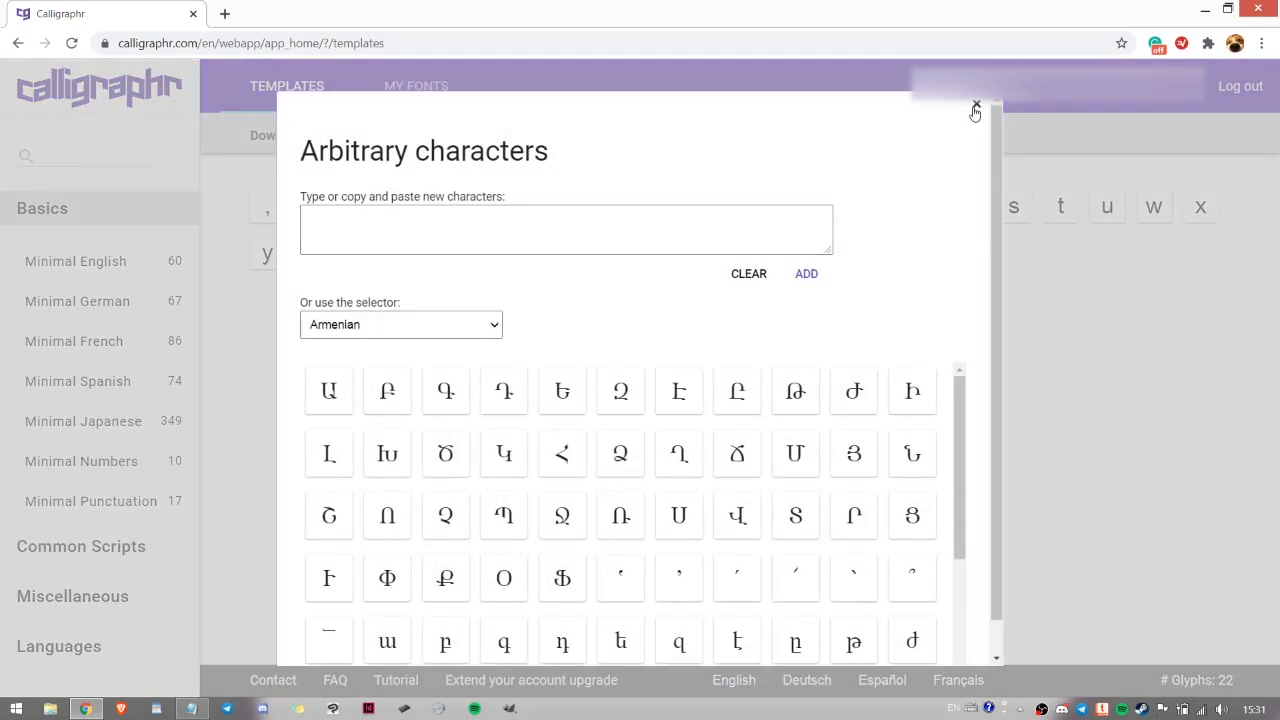
{"action": "left_click", "coordinate": [974, 108]}
{"action": "left_click", "coordinate": [626, 136]}
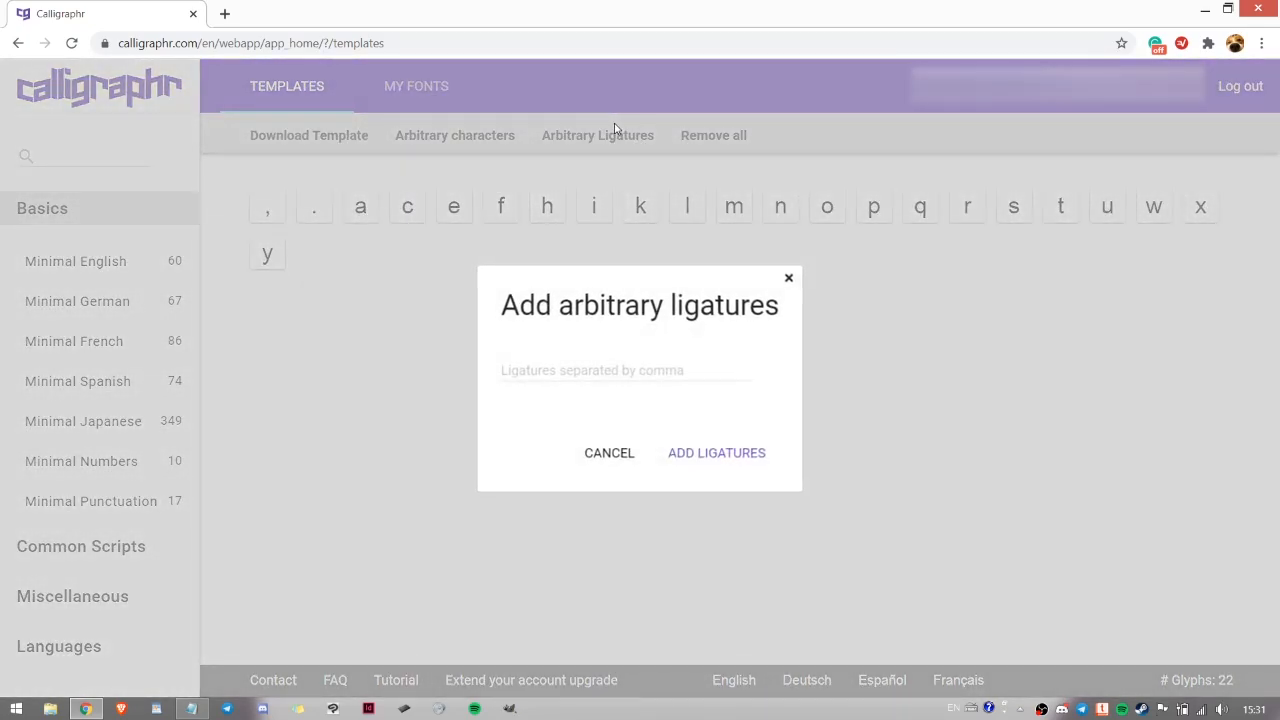
{"action": "left_click", "coordinate": [580, 374]}
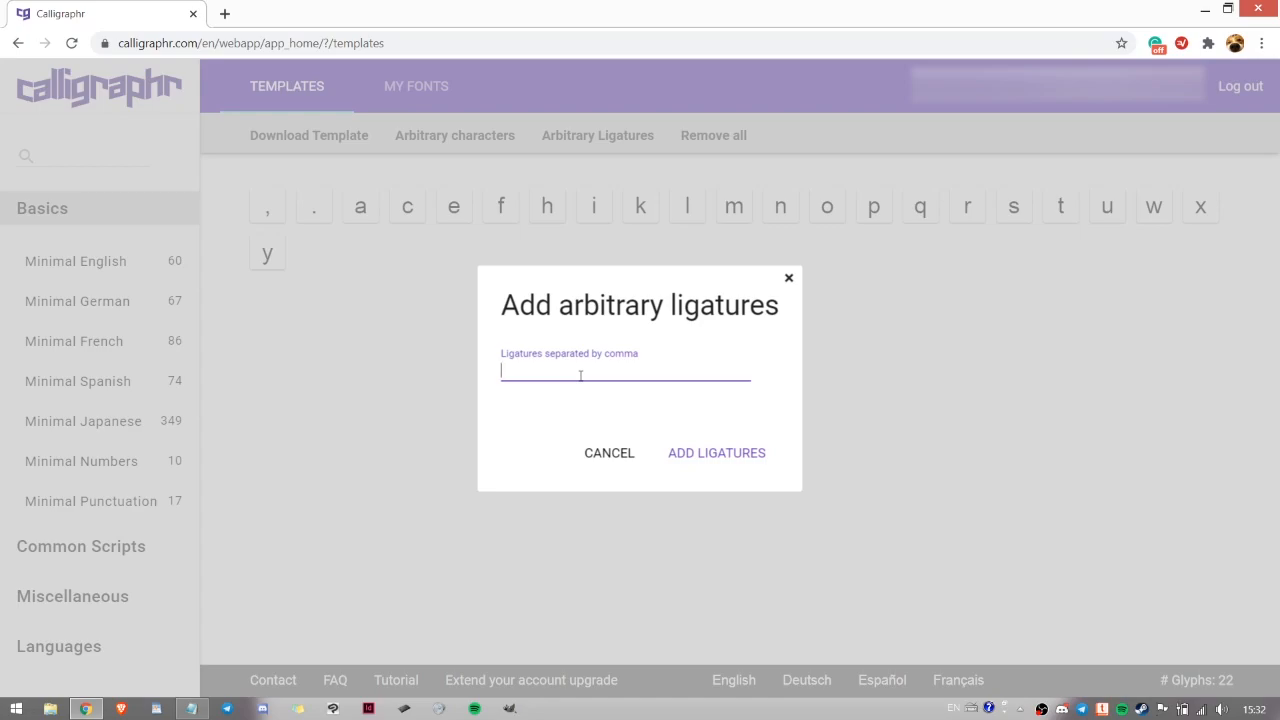
{"action": "type", "text": "kh,th,sh"}
{"action": "left_click", "coordinate": [716, 456]}
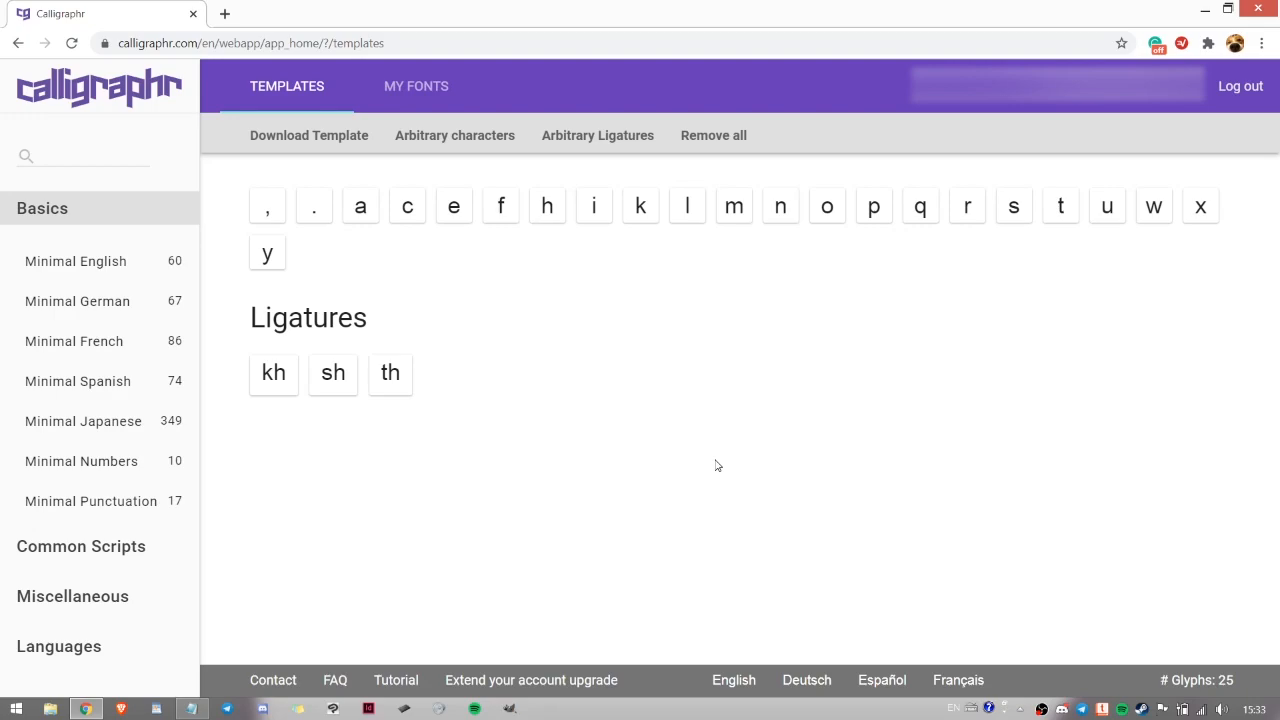
Step: Set up the template download as a PNG named Tutorial Template, with larger cells, helplines and characters as background
{"action": "left_click", "coordinate": [343, 140]}
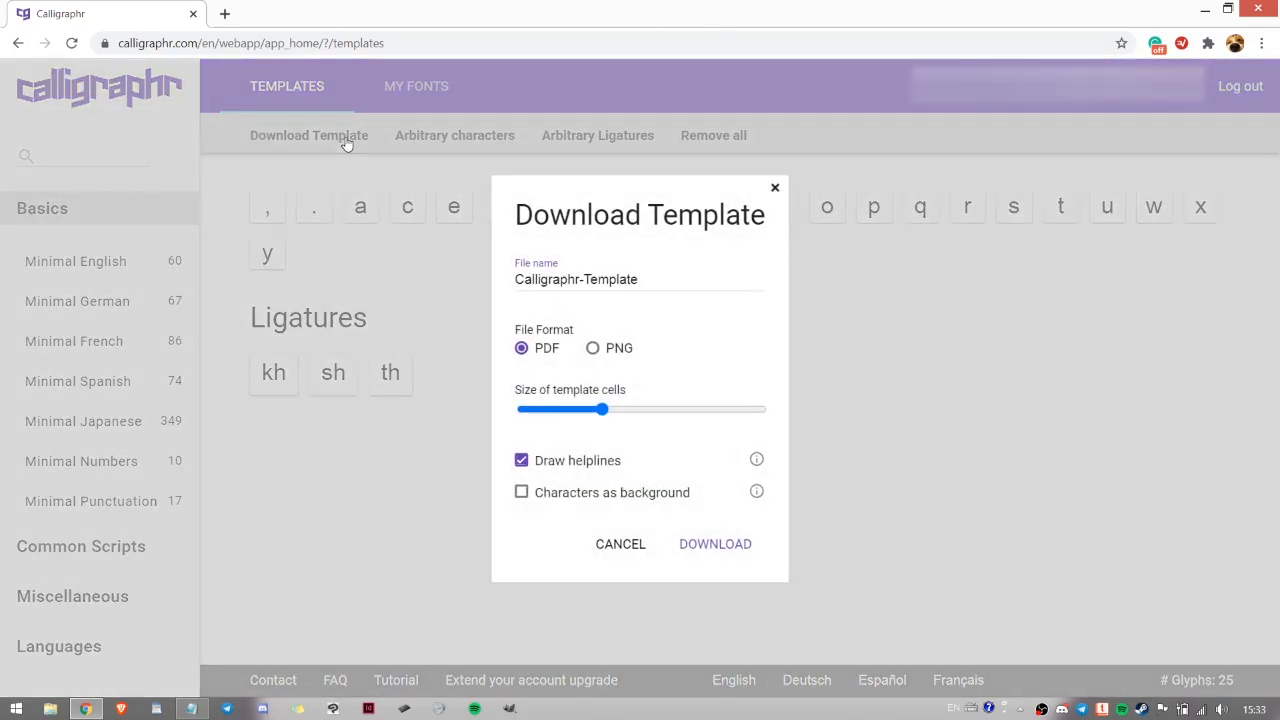
{"action": "key", "text": "Tab"}
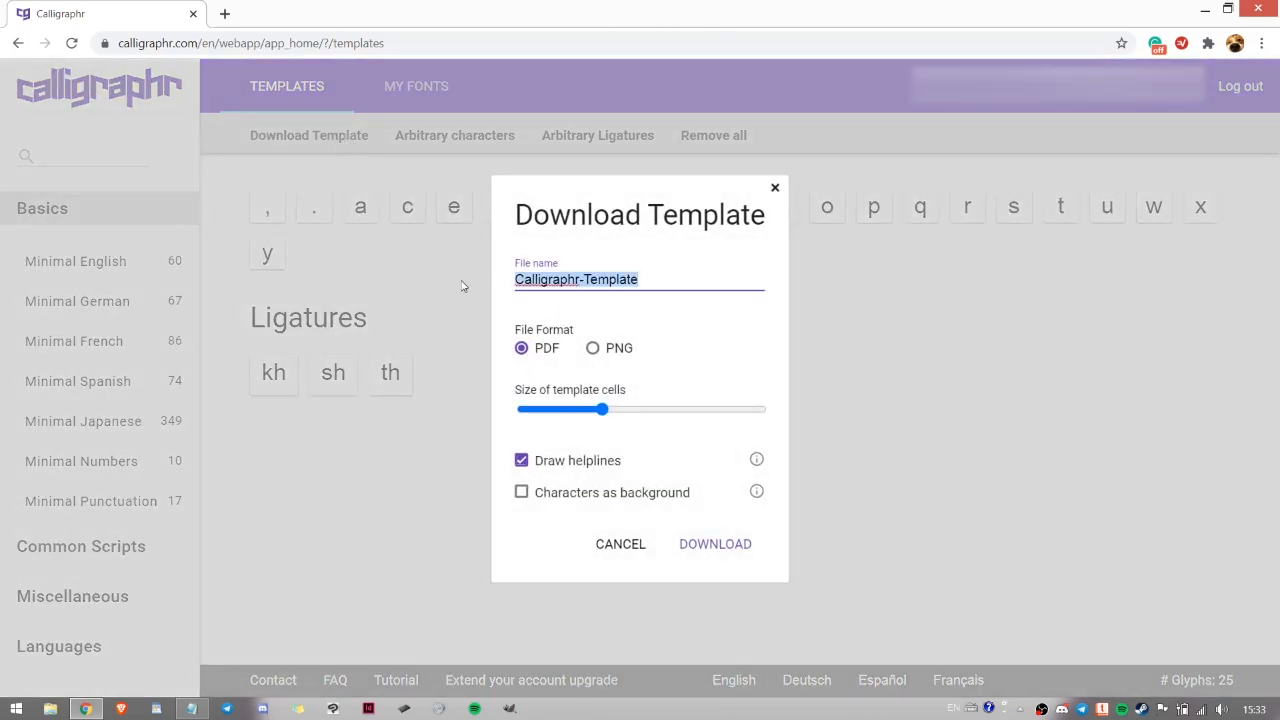
{"action": "type", "text": "Tutorial "}
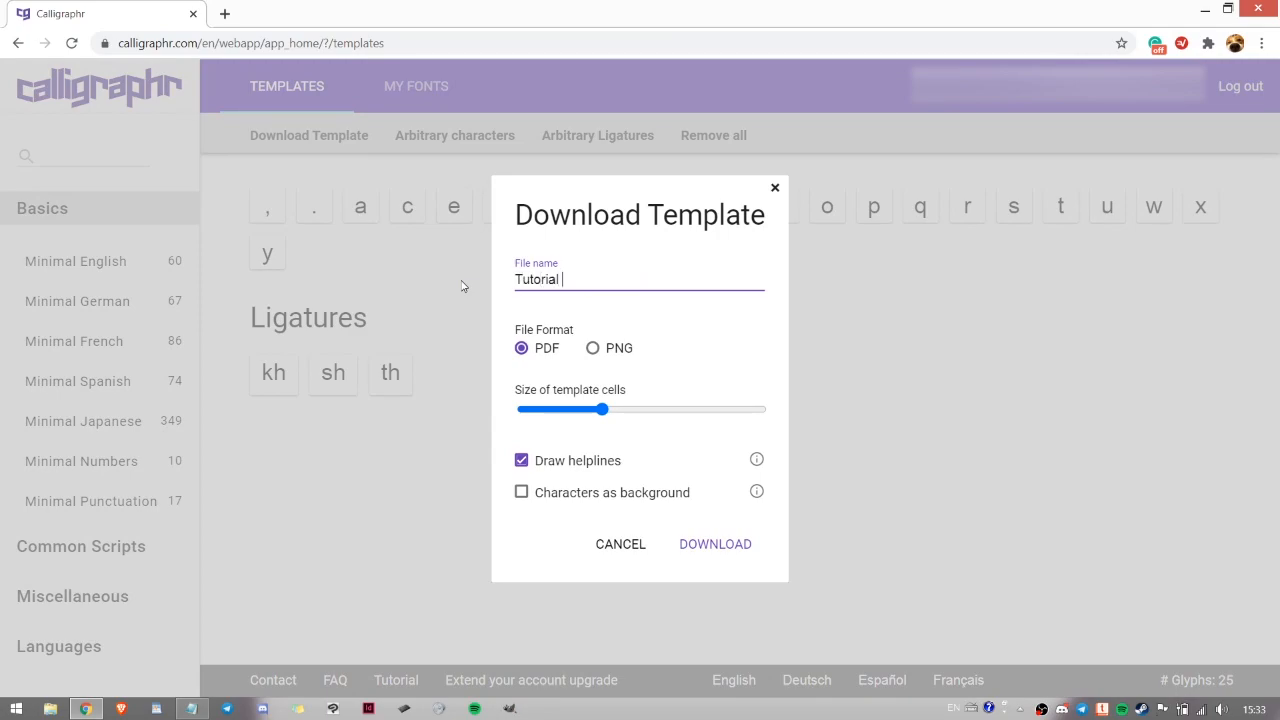
{"action": "type", "text": "Template"}
{"action": "left_click", "coordinate": [592, 348]}
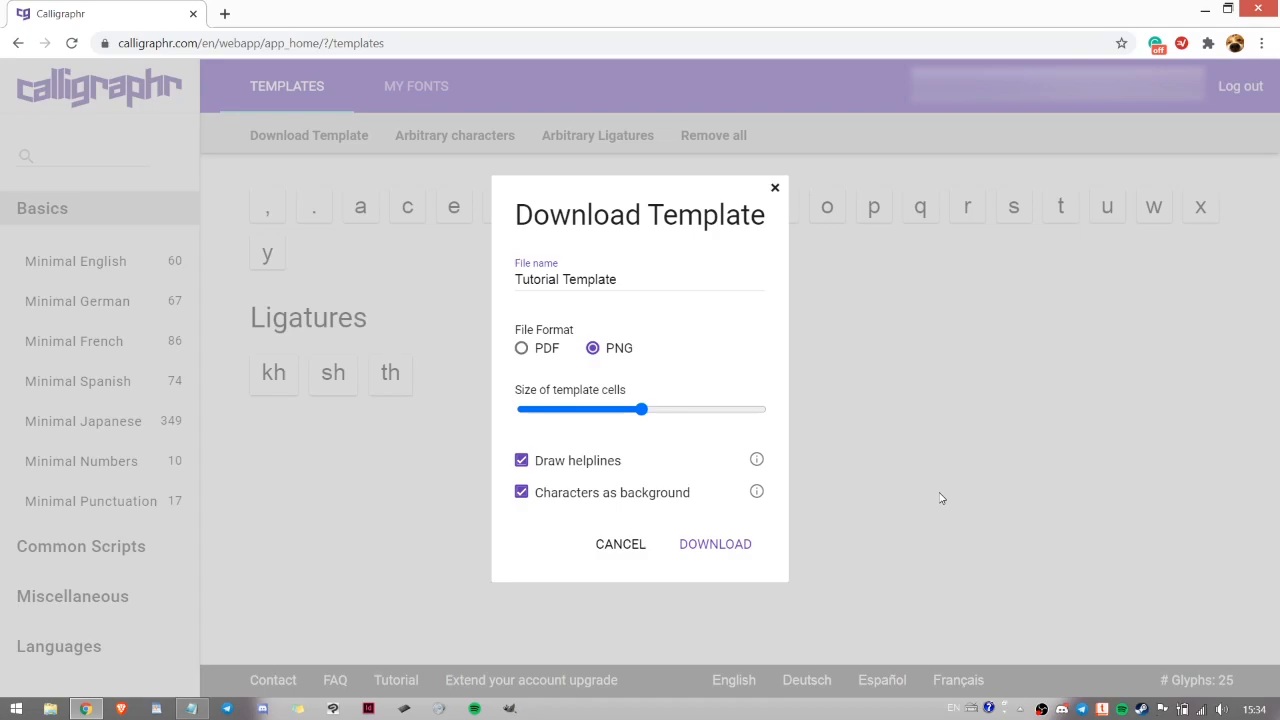
Step: Generate the template, download Tutorial_Template.zip and close the download notice
{"action": "left_click", "coordinate": [727, 547]}
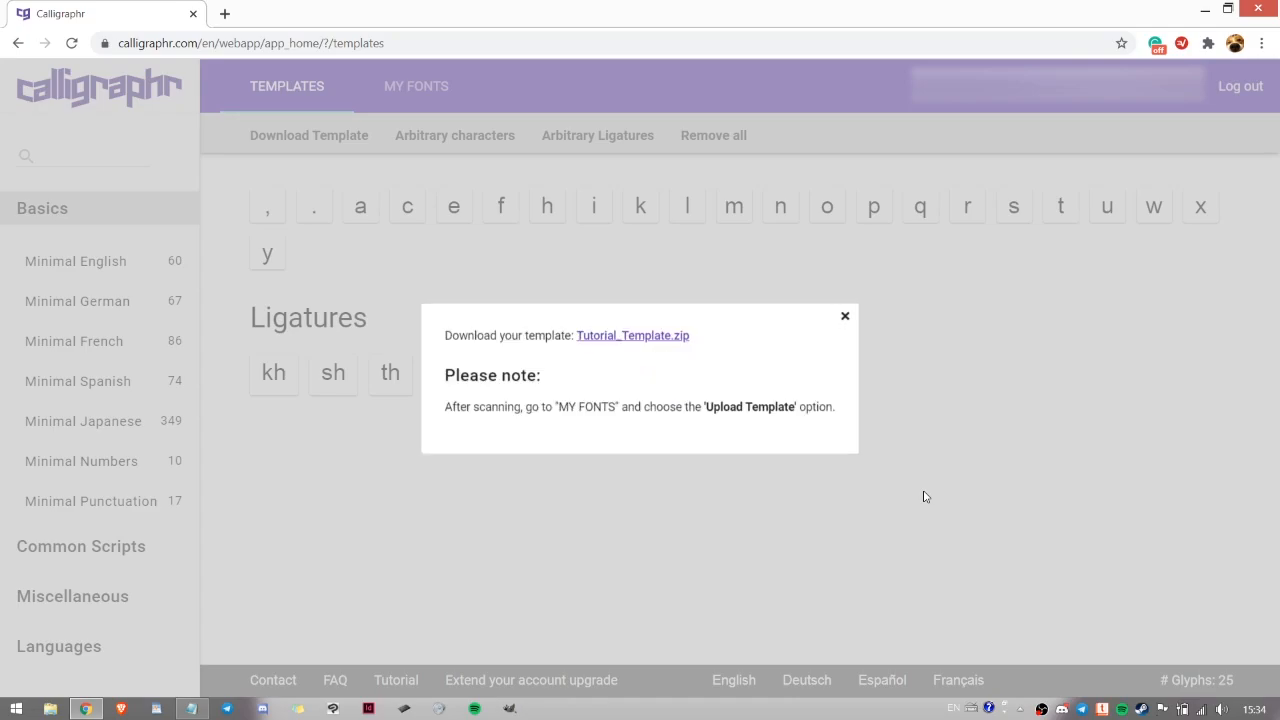
{"action": "left_click", "coordinate": [615, 335]}
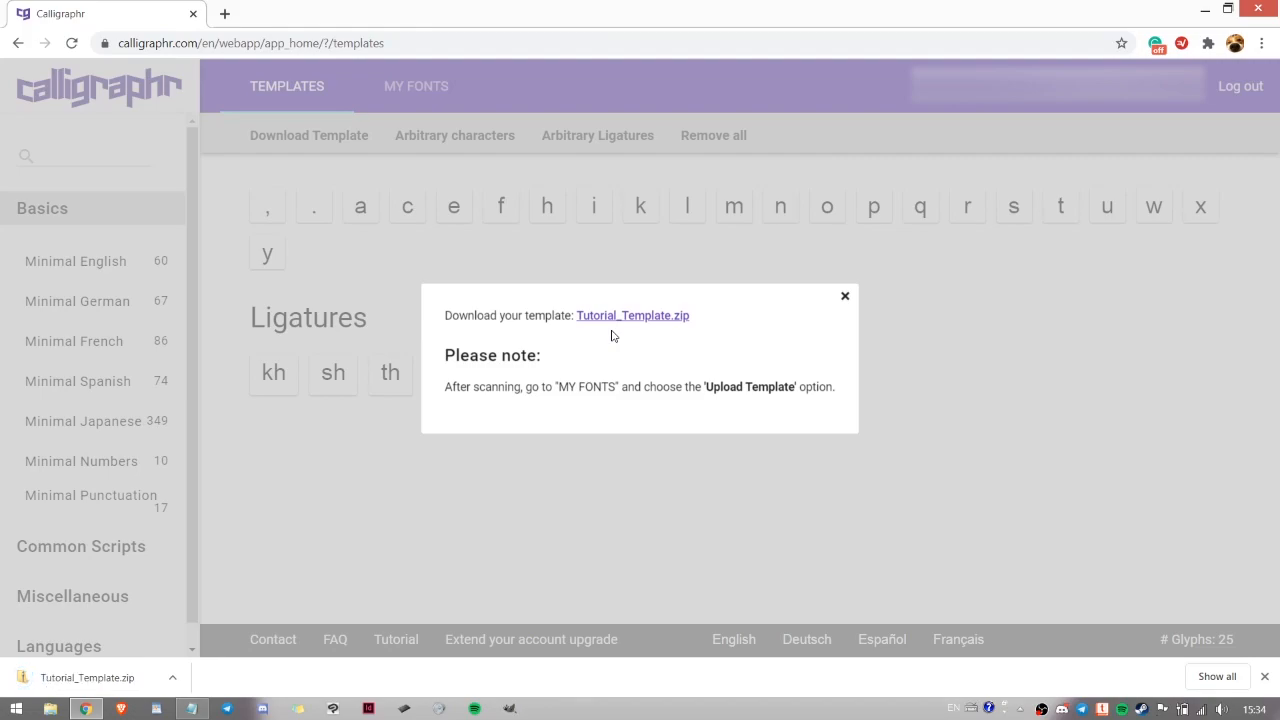
{"action": "left_click", "coordinate": [845, 296]}
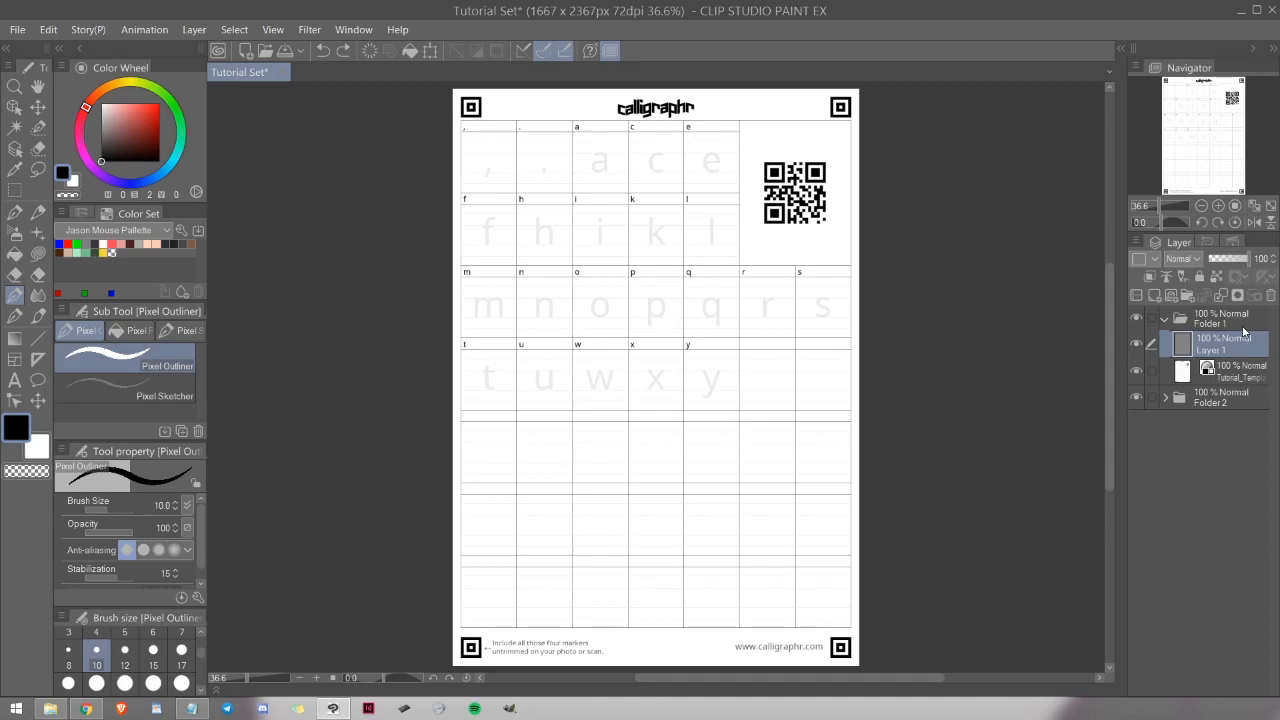
Step: In Clip Studio Paint, hide and reshow Folder 1 to view the second template page, and set the Pixel Outliner brush size to 12
{"action": "left_click", "coordinate": [1137, 319]}
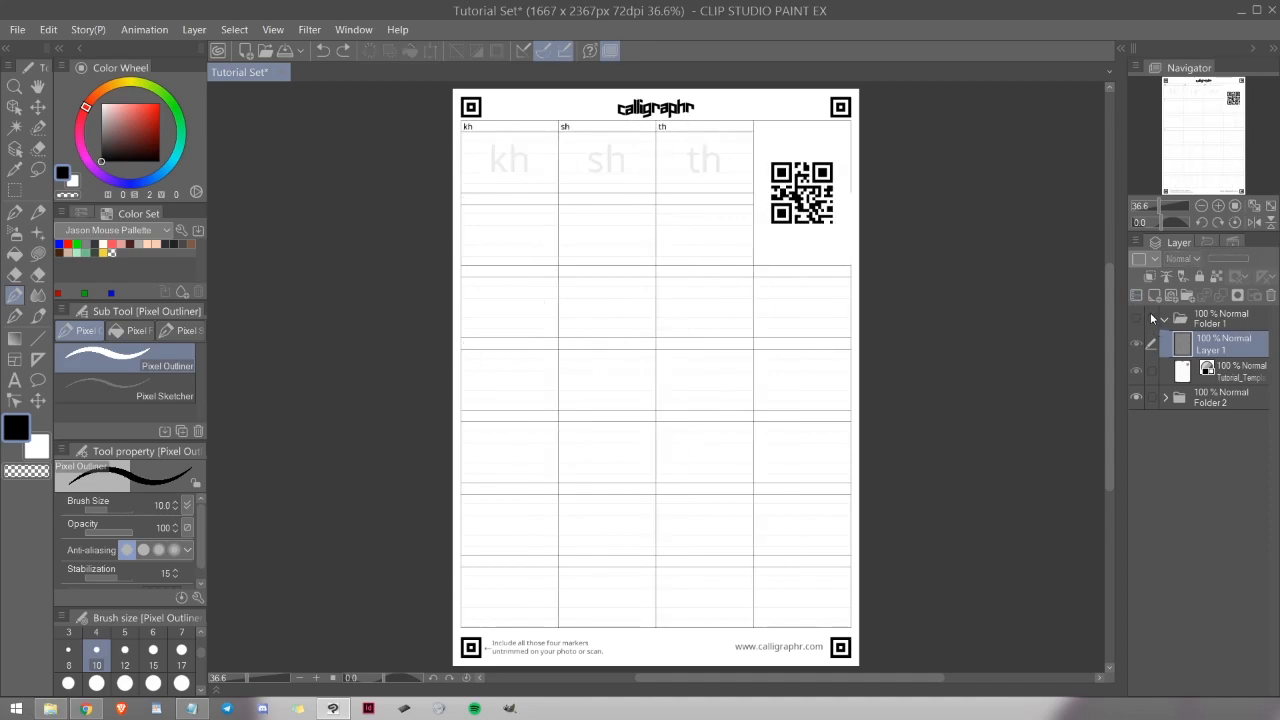
{"action": "left_click", "coordinate": [1137, 319]}
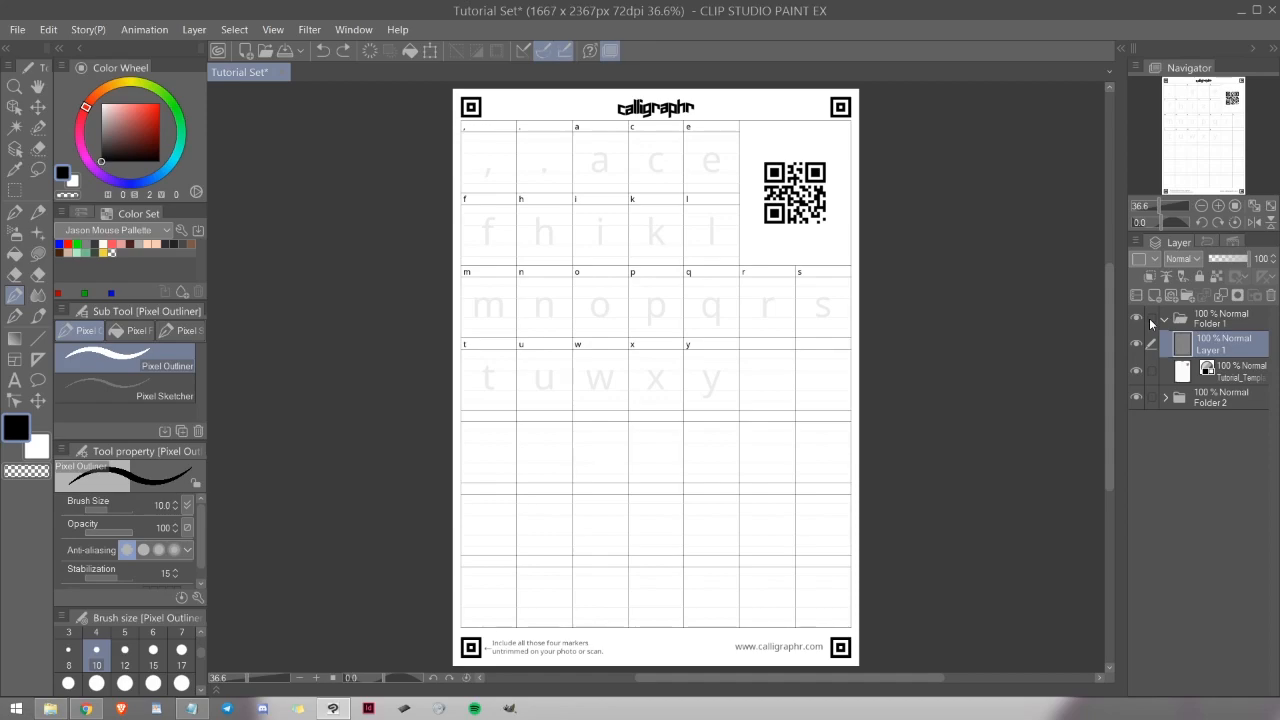
{"action": "key", "text": "bracketright"}
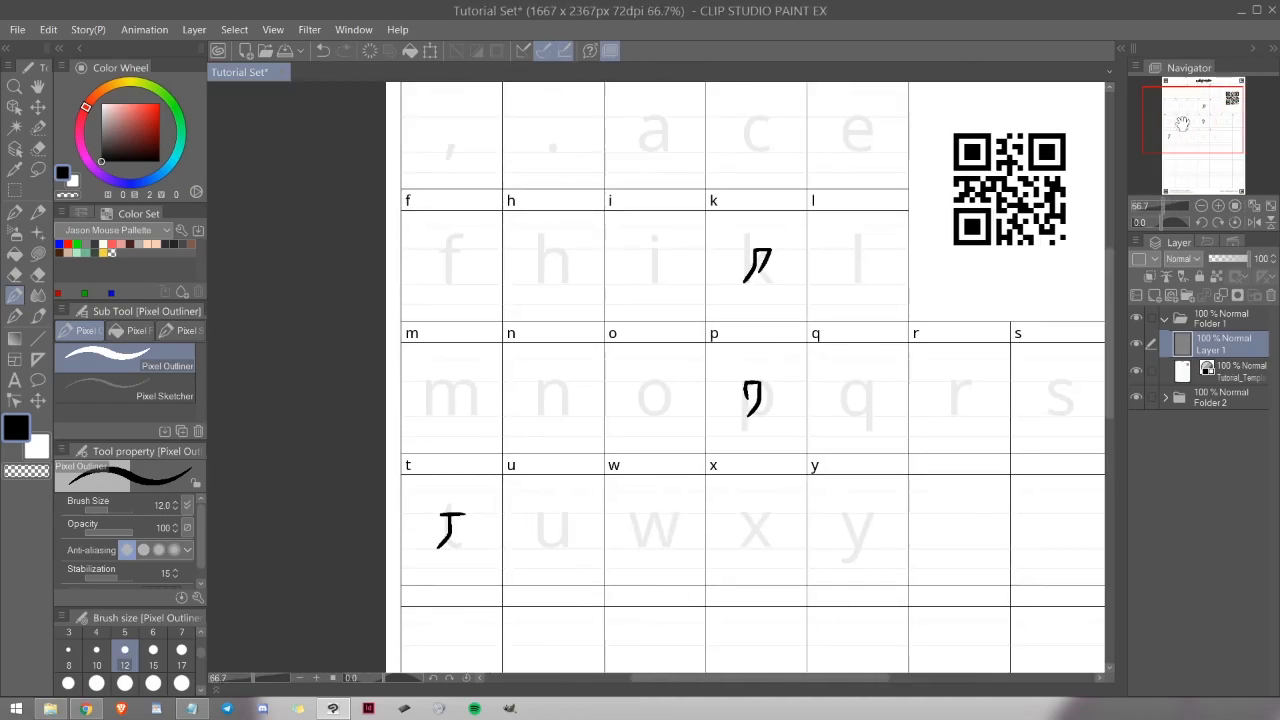
Step: Draw the custom script symbols by hand in the character cells of the first template page on Layer 1
{"action": "scroll", "coordinate": [437, 251], "scroll_direction": "up", "scroll_amount": 5}
{"action": "left_click_drag", "start_coordinate": [392, 256], "coordinate": [458, 249]}
{"action": "scroll", "coordinate": [400, 400], "scroll_direction": "down", "scroll_amount": 5}
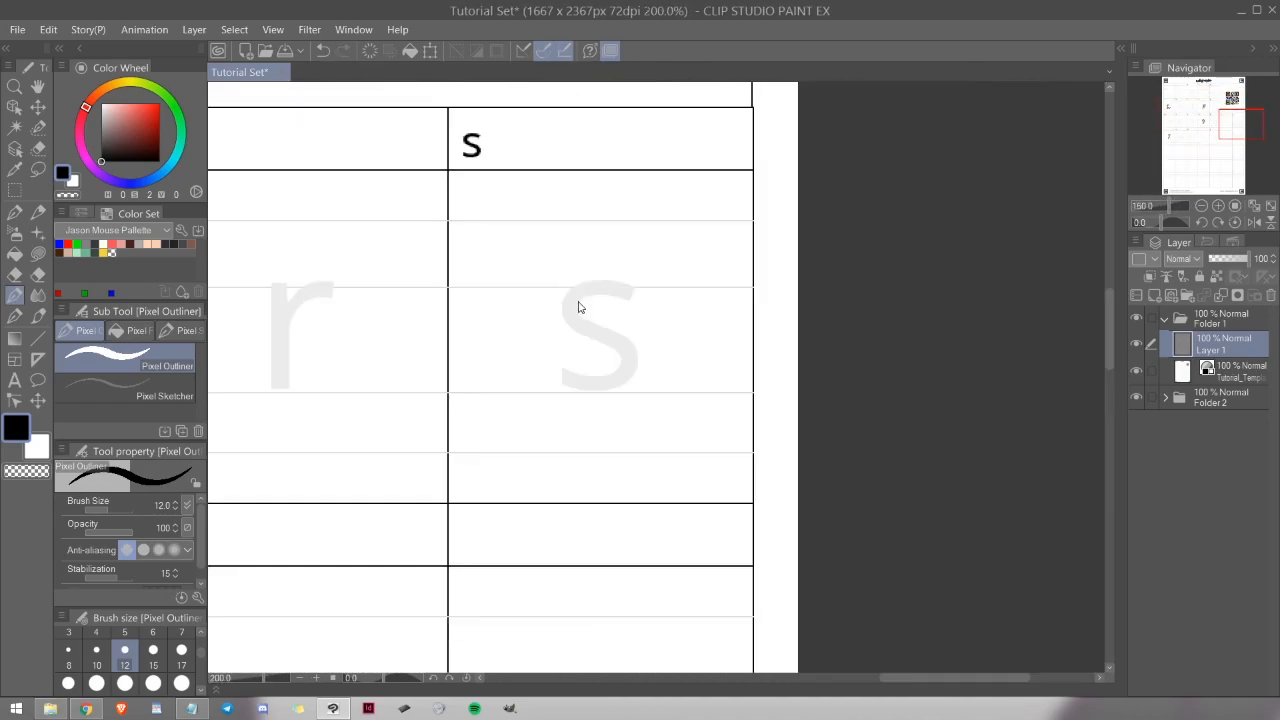
{"action": "scroll", "coordinate": [537, 190], "scroll_direction": "up", "scroll_amount": 5}
{"action": "scroll", "coordinate": [537, 190], "scroll_direction": "down", "scroll_amount": 2}
{"action": "scroll", "coordinate": [429, 354], "scroll_direction": "down", "scroll_amount": 3}
{"action": "scroll", "coordinate": [640, 380], "scroll_direction": "down", "scroll_amount": 2}
{"action": "left_click_drag", "start_coordinate": [1146, 123], "coordinate": [1192, 129]}
{"action": "scroll", "coordinate": [642, 416], "scroll_direction": "up", "scroll_amount": 3}
{"action": "left_click_drag", "start_coordinate": [660, 270], "coordinate": [663, 347]}
{"action": "left_click_drag", "start_coordinate": [1192, 122], "coordinate": [1201, 95]}
{"action": "scroll", "coordinate": [640, 380], "scroll_direction": "down", "scroll_amount": 2}
{"action": "left_click_drag", "start_coordinate": [496, 416], "coordinate": [542, 418]}
{"action": "scroll", "coordinate": [528, 375], "scroll_direction": "down", "scroll_amount": 2}
{"action": "scroll", "coordinate": [600, 406], "scroll_direction": "up", "scroll_amount": 3}
{"action": "left_click_drag", "start_coordinate": [608, 392], "coordinate": [592, 410]}
{"action": "scroll", "coordinate": [600, 406], "scroll_direction": "down", "scroll_amount": 4}
Step: Draw the symbols for the kh, sh and th ligatures on Layer 2 of the second template page, collapse Folder 2 and save the file
{"action": "left_click", "coordinate": [1214, 367]}
{"action": "left_click", "coordinate": [1137, 318]}
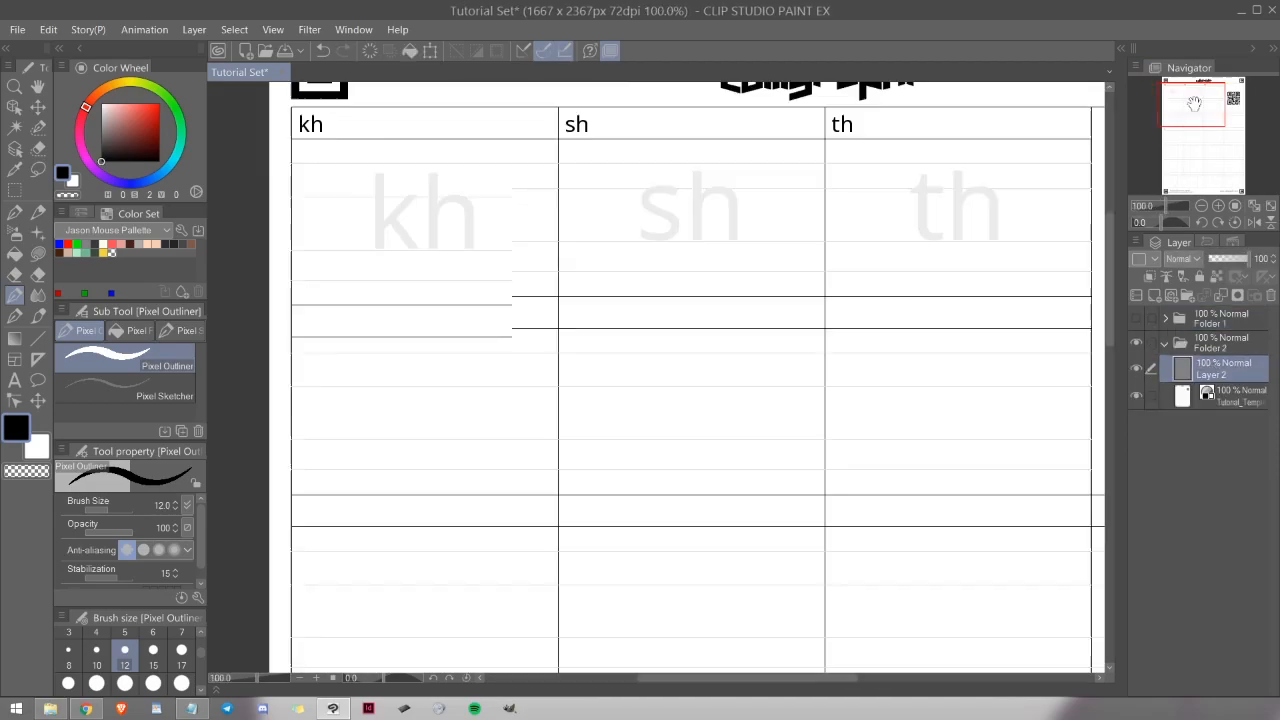
{"action": "left_click", "coordinate": [1137, 318]}
{"action": "scroll", "coordinate": [575, 190], "scroll_direction": "up", "scroll_amount": 4}
{"action": "left_click_drag", "start_coordinate": [573, 230], "coordinate": [571, 139]}
{"action": "scroll", "coordinate": [640, 380], "scroll_direction": "down", "scroll_amount": 5}
{"action": "left_click", "coordinate": [1164, 343]}
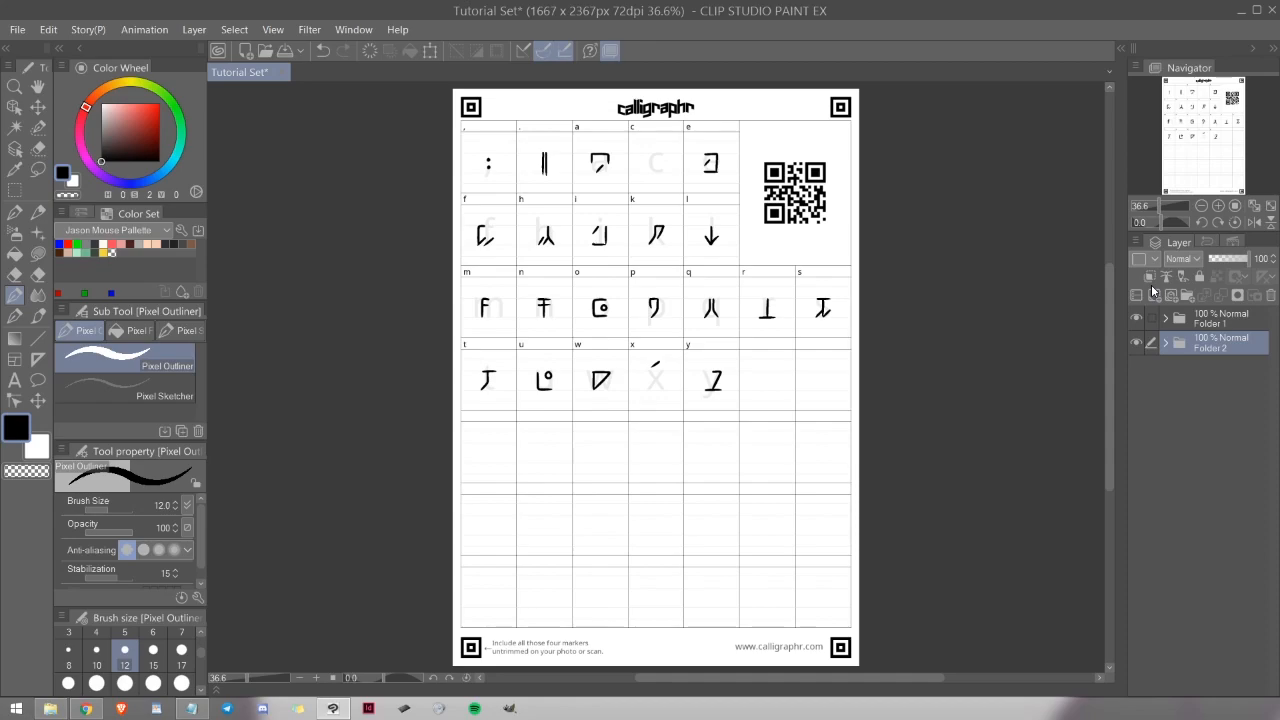
{"action": "key", "text": "ctrl+s"}
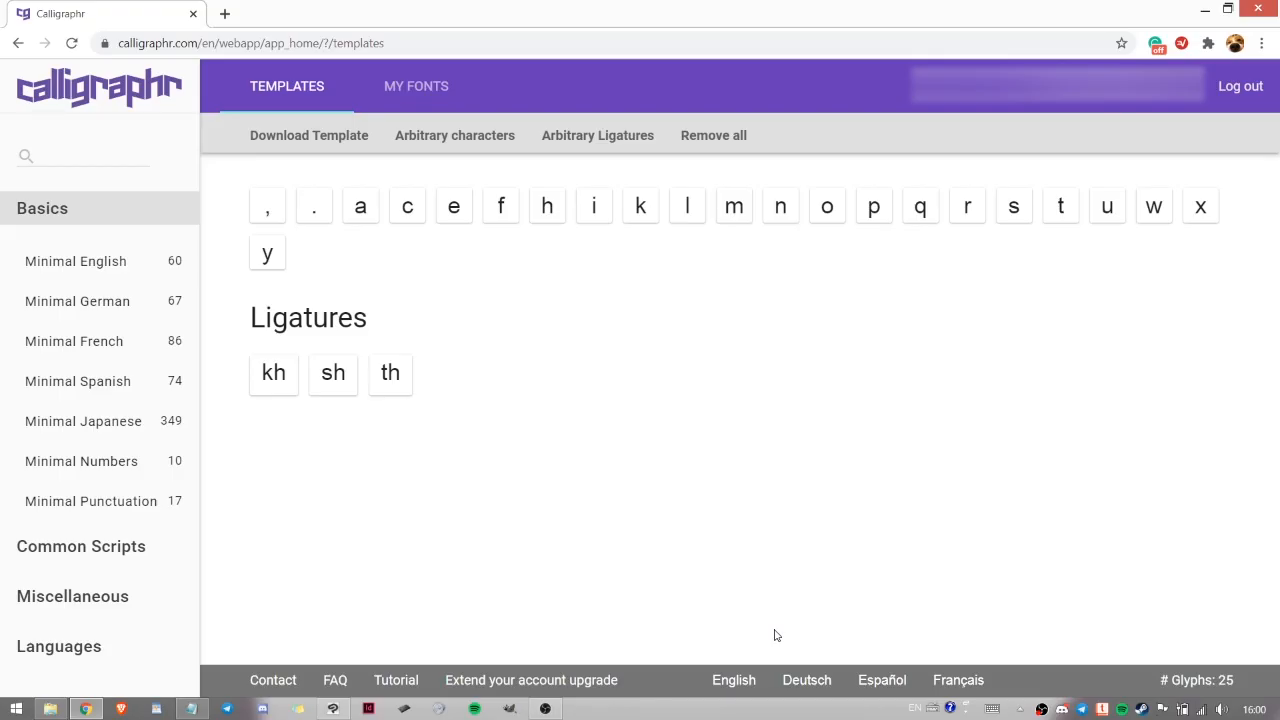
Step: Open the image Tutorial Set 1 from the Download Loc folder and examine the drawn symbols up close
{"action": "left_click", "coordinate": [50, 708]}
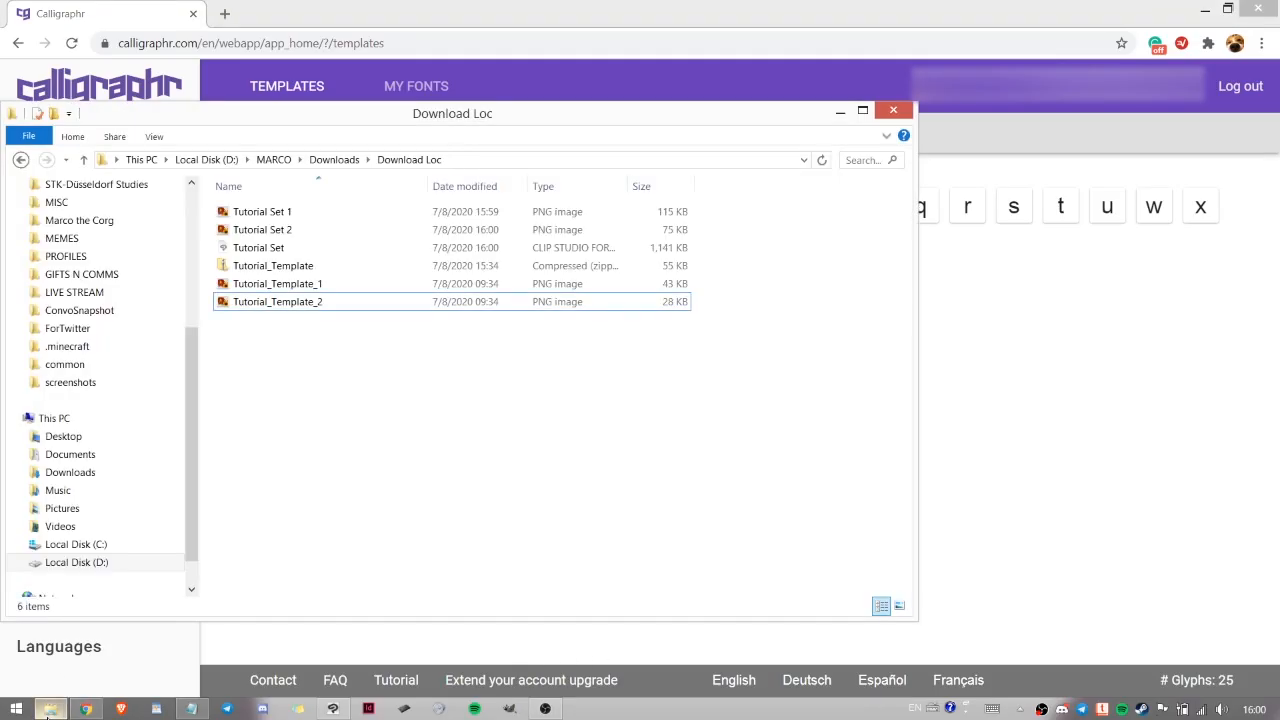
{"action": "left_click", "coordinate": [337, 211]}
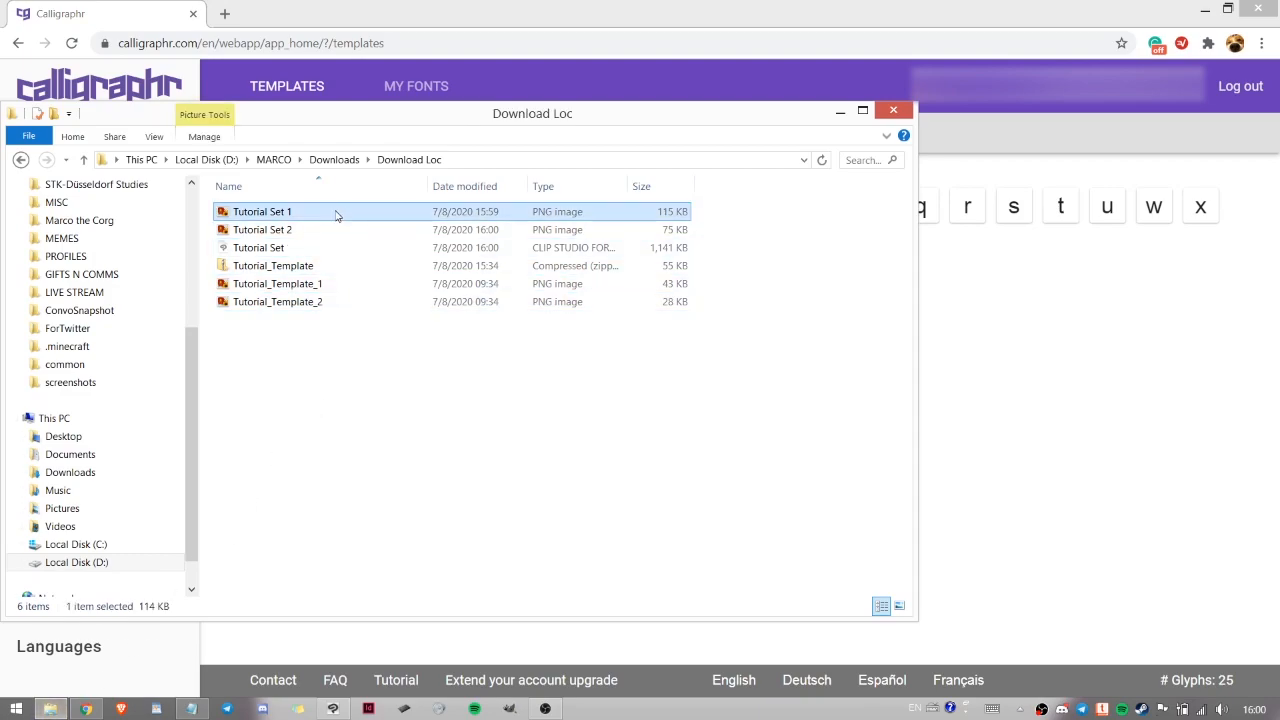
{"action": "double_click", "coordinate": [587, 212]}
{"action": "scroll", "coordinate": [634, 226], "scroll_direction": "up", "scroll_amount": 3}
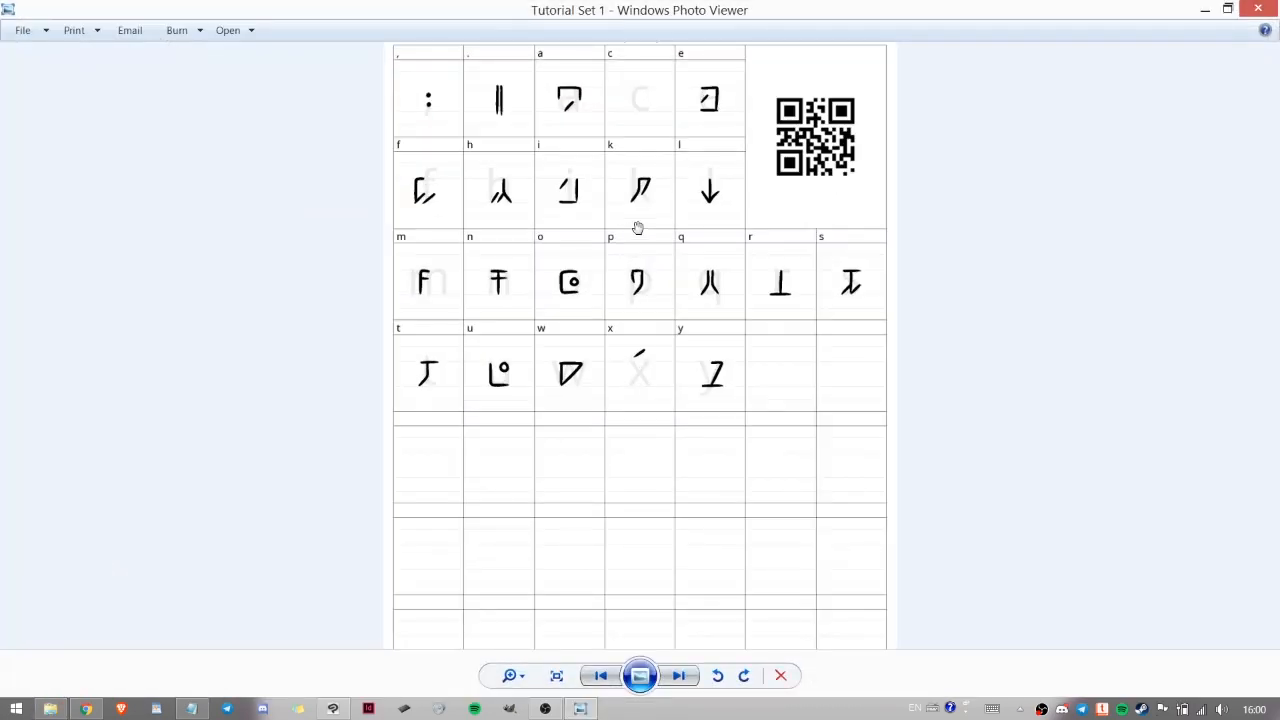
{"action": "left_click_drag", "start_coordinate": [634, 163], "coordinate": [628, 308]}
{"action": "scroll", "coordinate": [580, 247], "scroll_direction": "up", "scroll_amount": 2}
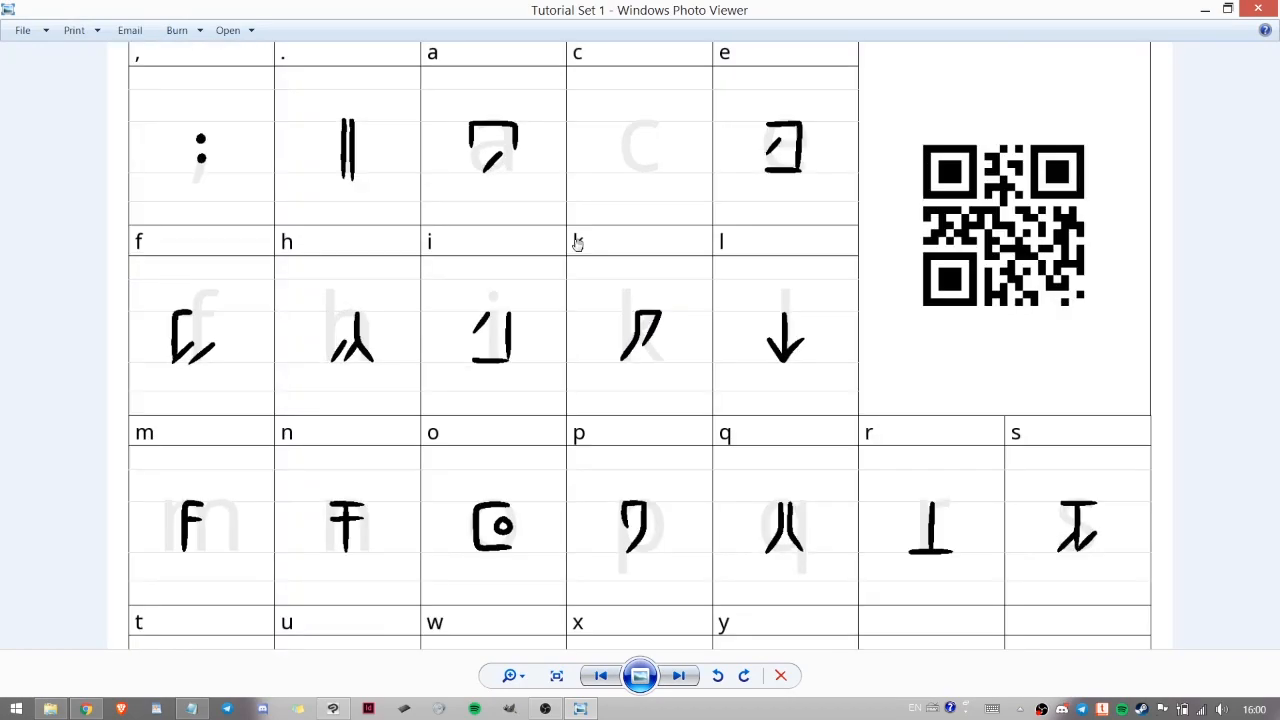
Step: View the exported ligature page Tutorial Set 2, close the image viewer and return to Calligraphr in the browser
{"action": "scroll", "coordinate": [579, 248], "scroll_direction": "down", "scroll_amount": 4}
{"action": "left_click", "coordinate": [684, 678]}
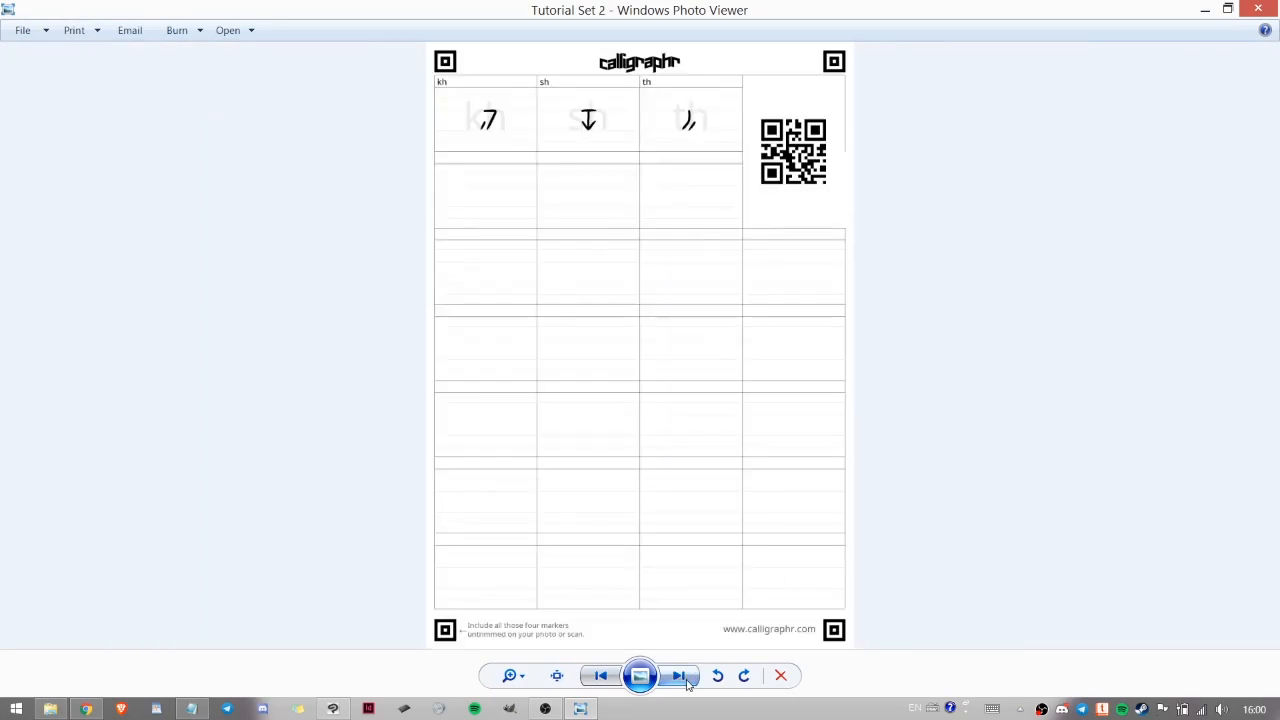
{"action": "left_click", "coordinate": [1258, 8]}
{"action": "left_click", "coordinate": [816, 6]}
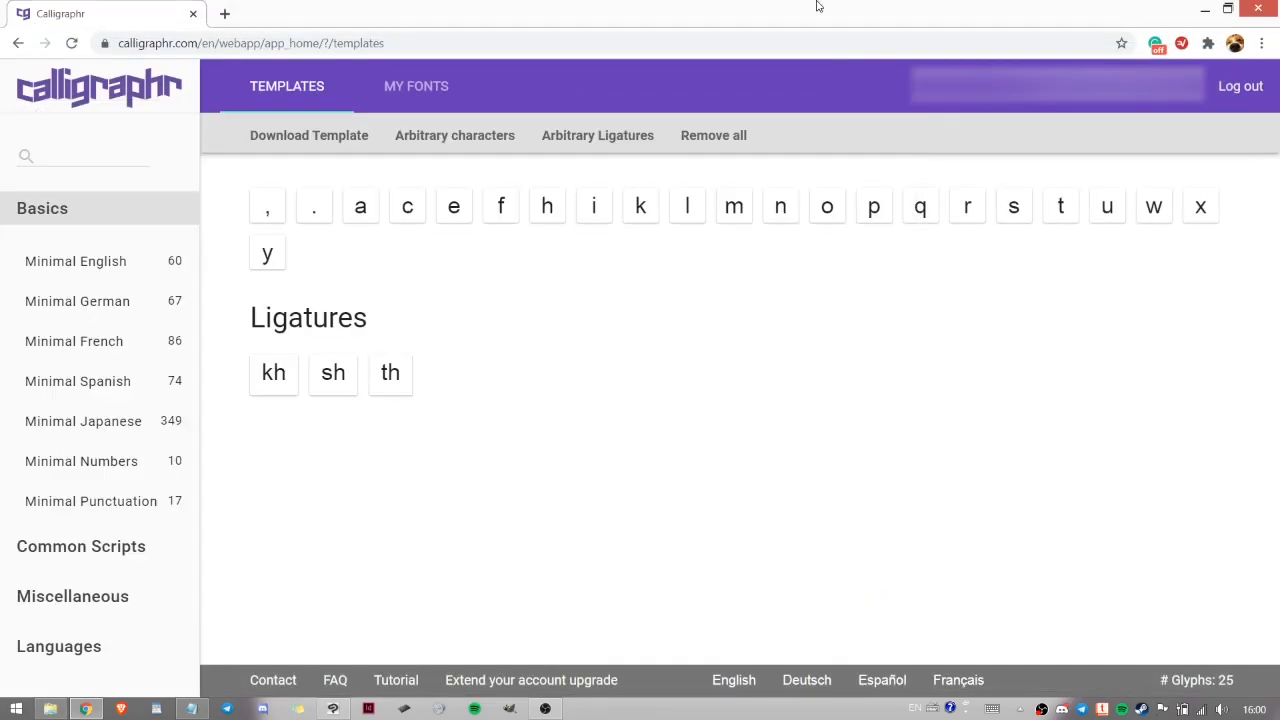
Step: Show the saved fonts and look through the glyphs of the first, second and galosrovi wutarate fonts
{"action": "left_click", "coordinate": [419, 90]}
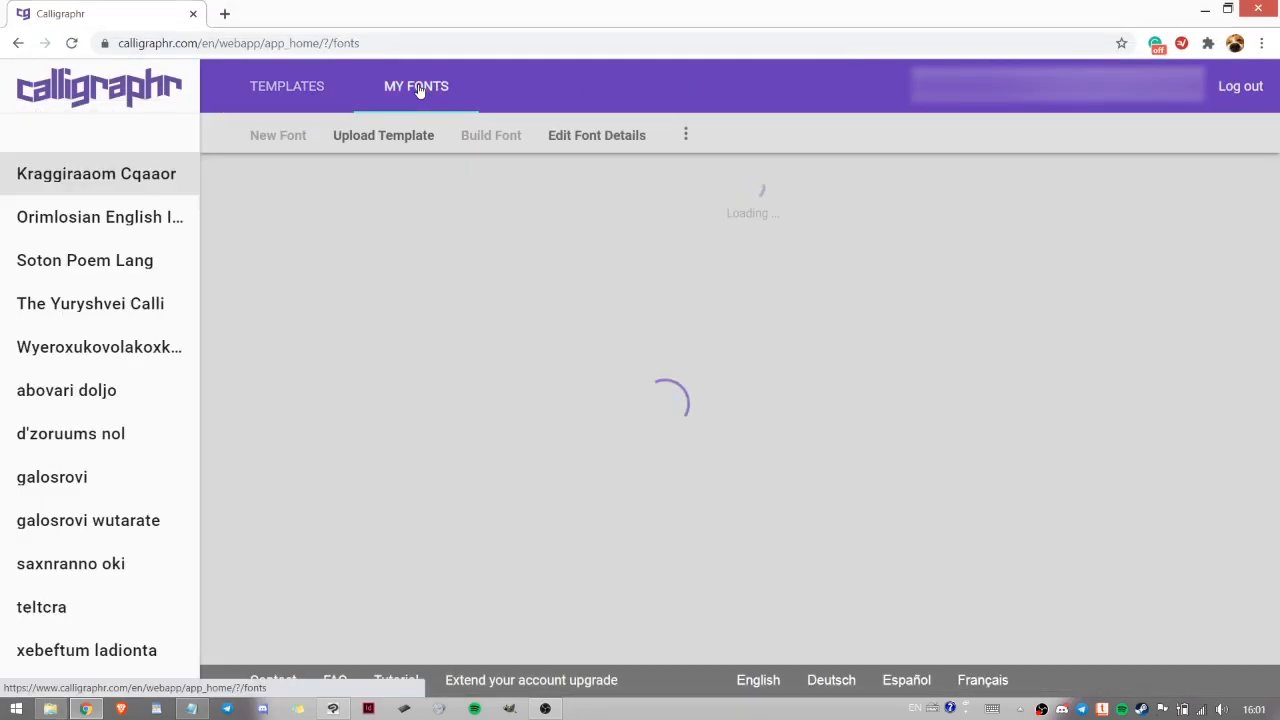
{"action": "scroll", "coordinate": [800, 377], "scroll_direction": "down", "scroll_amount": 3}
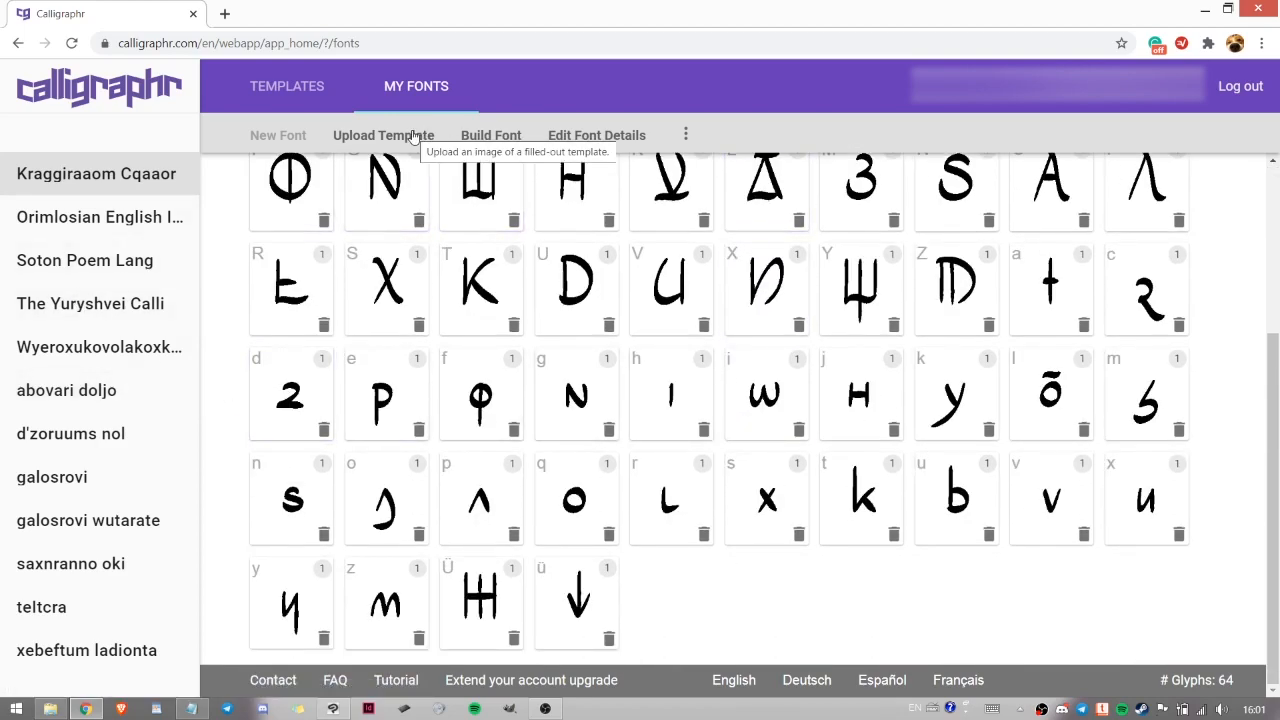
{"action": "left_click", "coordinate": [100, 217]}
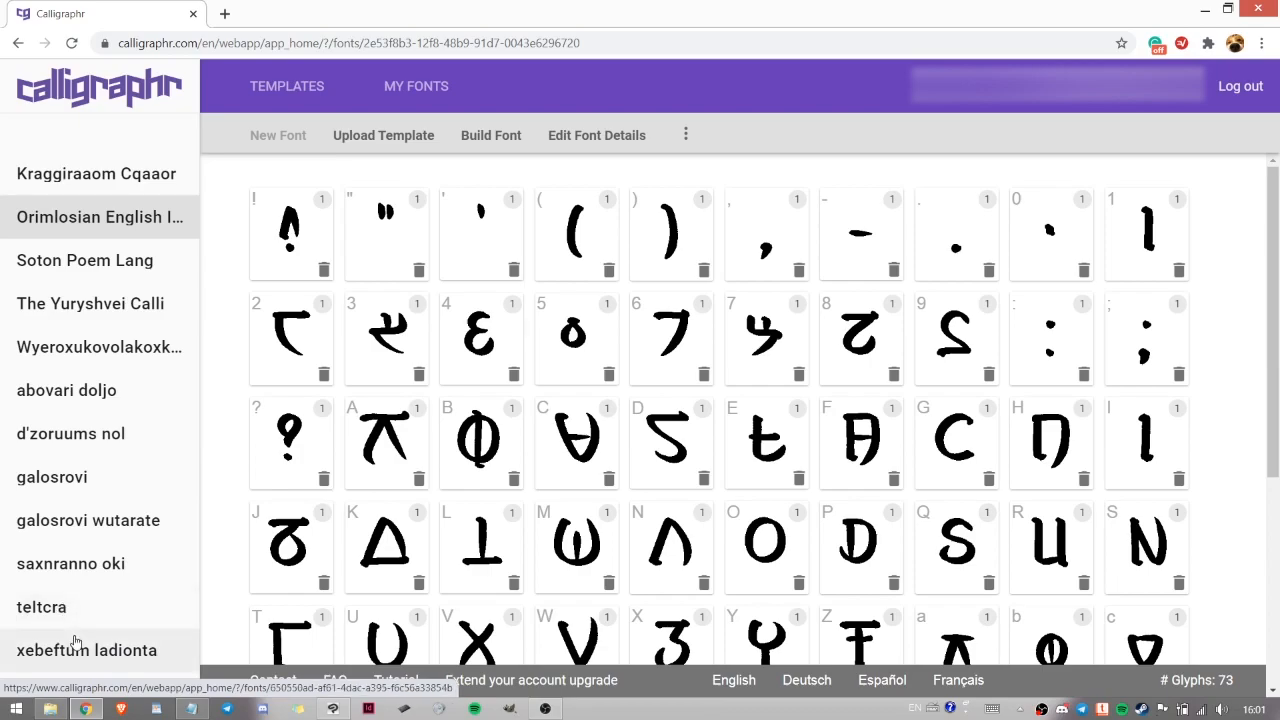
{"action": "left_click", "coordinate": [99, 512]}
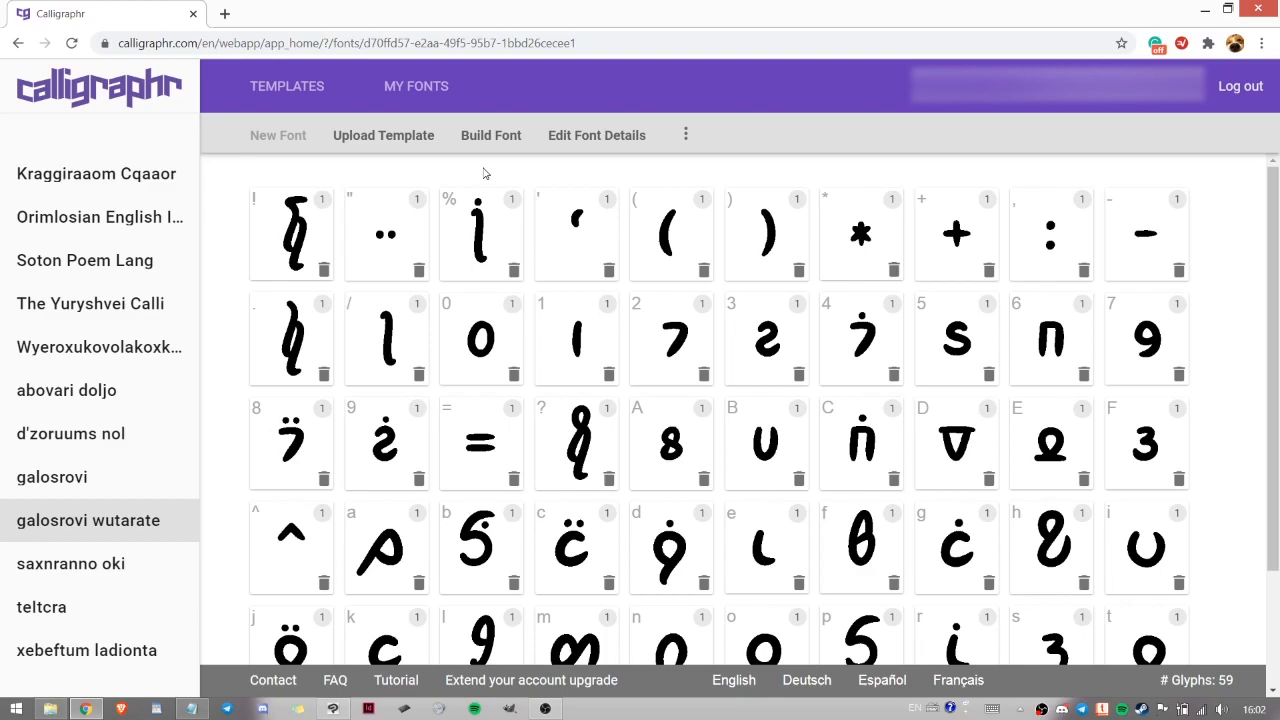
Step: Create a new font named Test Tutorial, keeping the default letter spacing, font size and word spacing
{"action": "left_click", "coordinate": [270, 137]}
{"action": "left_click", "coordinate": [553, 266]}
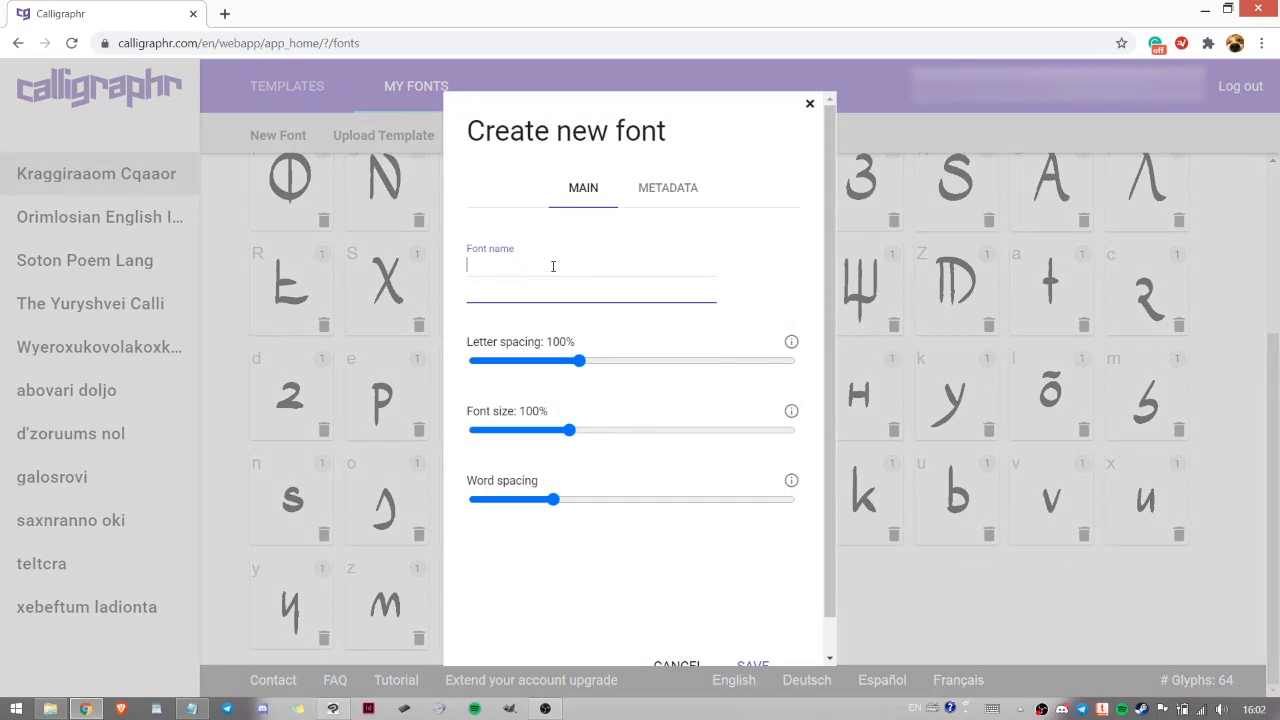
{"action": "type", "text": "Test Tutorial"}
{"action": "left_click", "coordinate": [749, 664]}
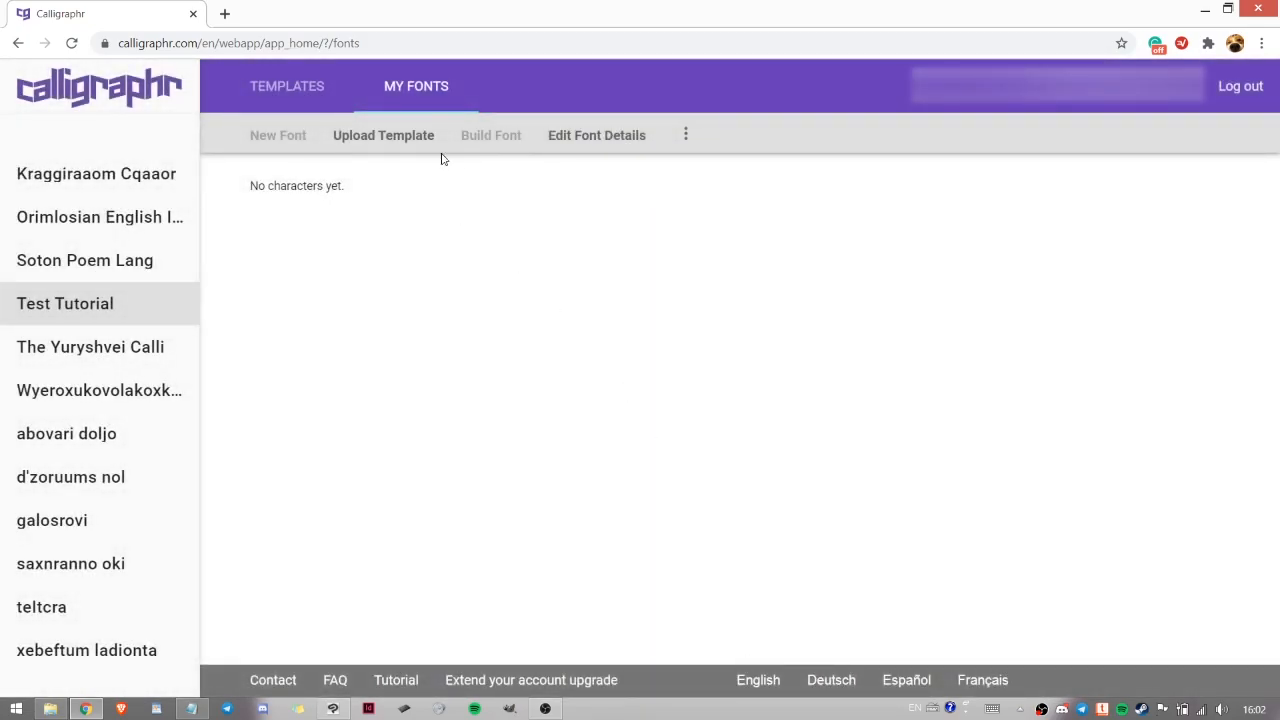
Step: Select Tutorial Set 1 and Tutorial Set 2 from the Download Loc folder as the filled templates for the Test Tutorial font
{"action": "left_click", "coordinate": [414, 145]}
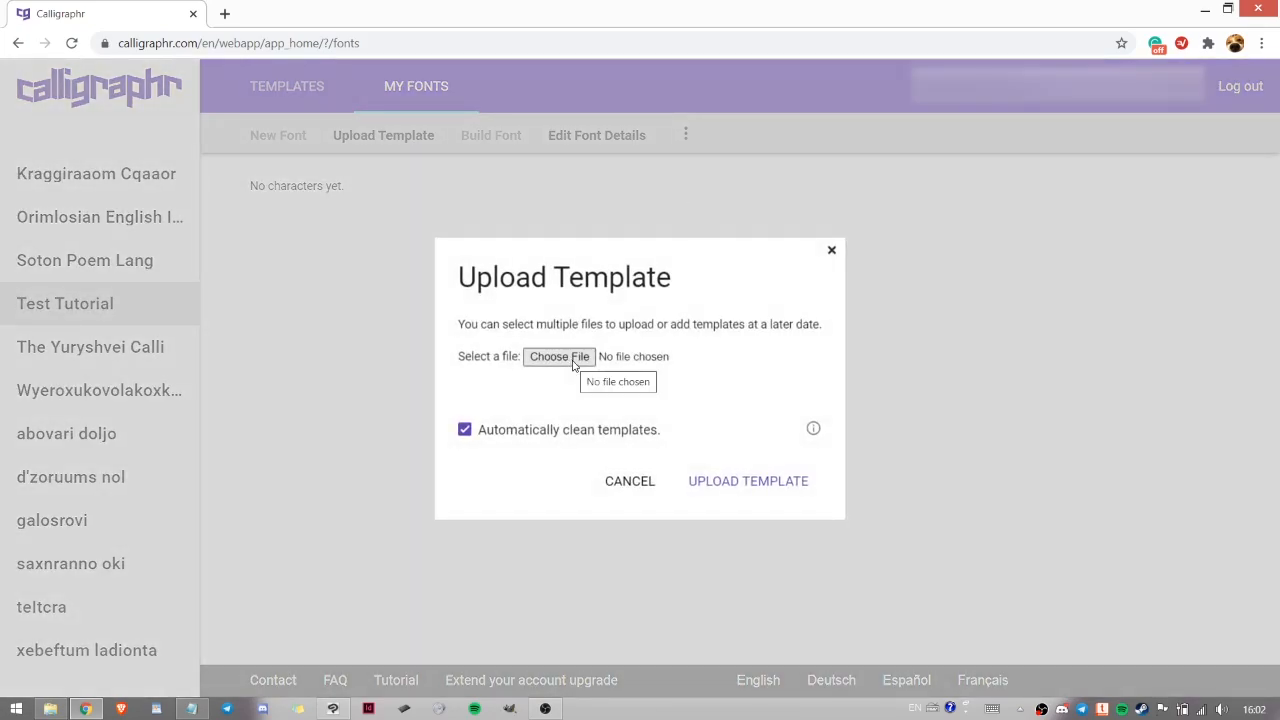
{"action": "left_click", "coordinate": [573, 362]}
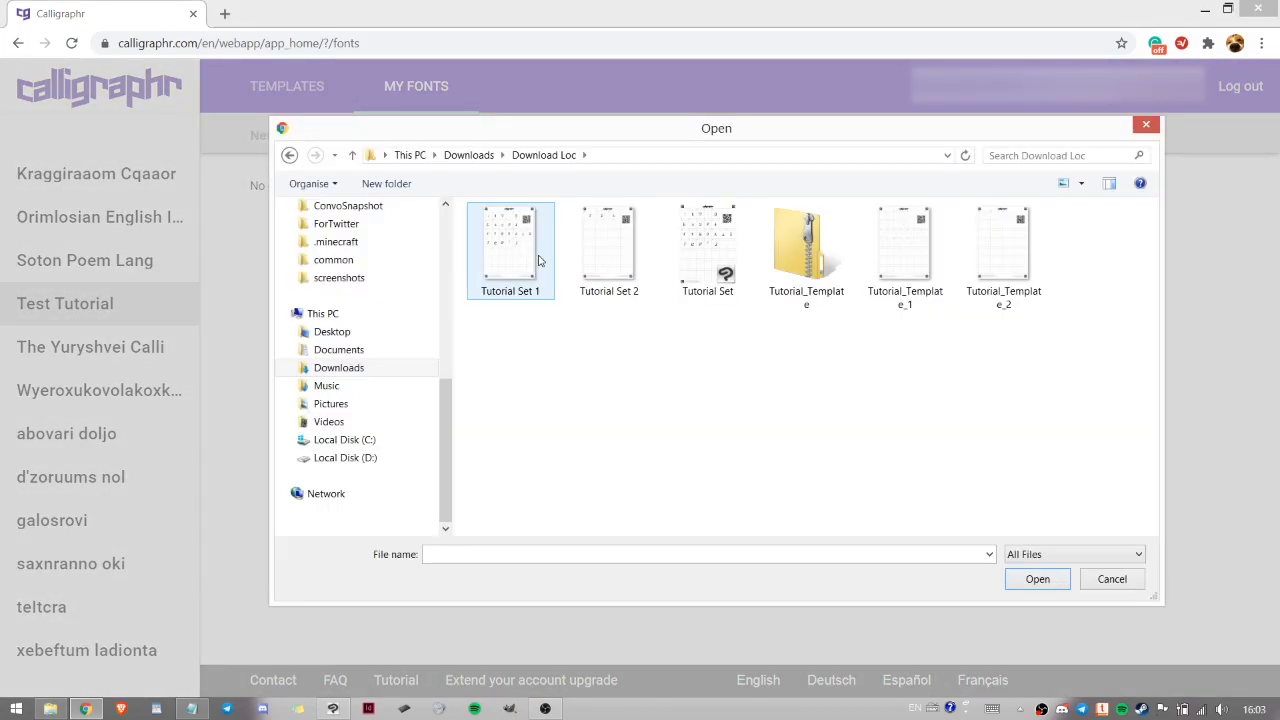
{"action": "left_click", "coordinate": [524, 254]}
{"action": "left_click", "coordinate": [1020, 570]}
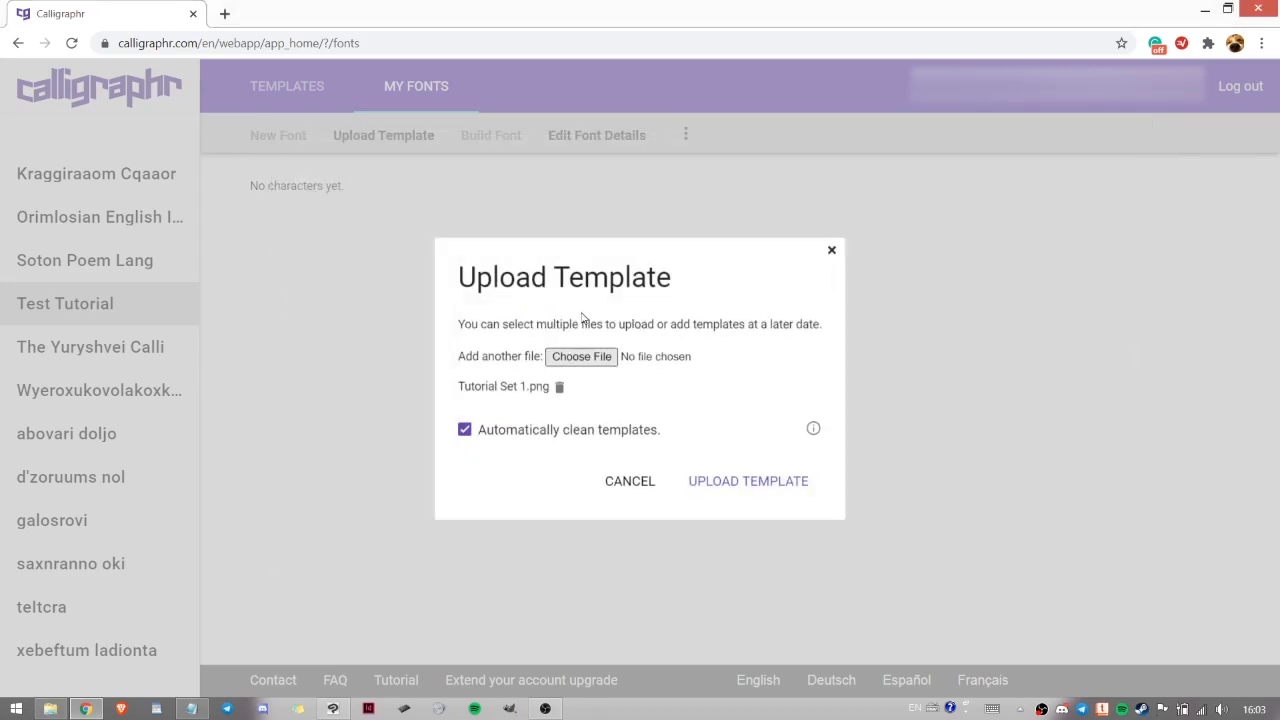
{"action": "left_click", "coordinate": [595, 356]}
{"action": "left_click", "coordinate": [608, 250]}
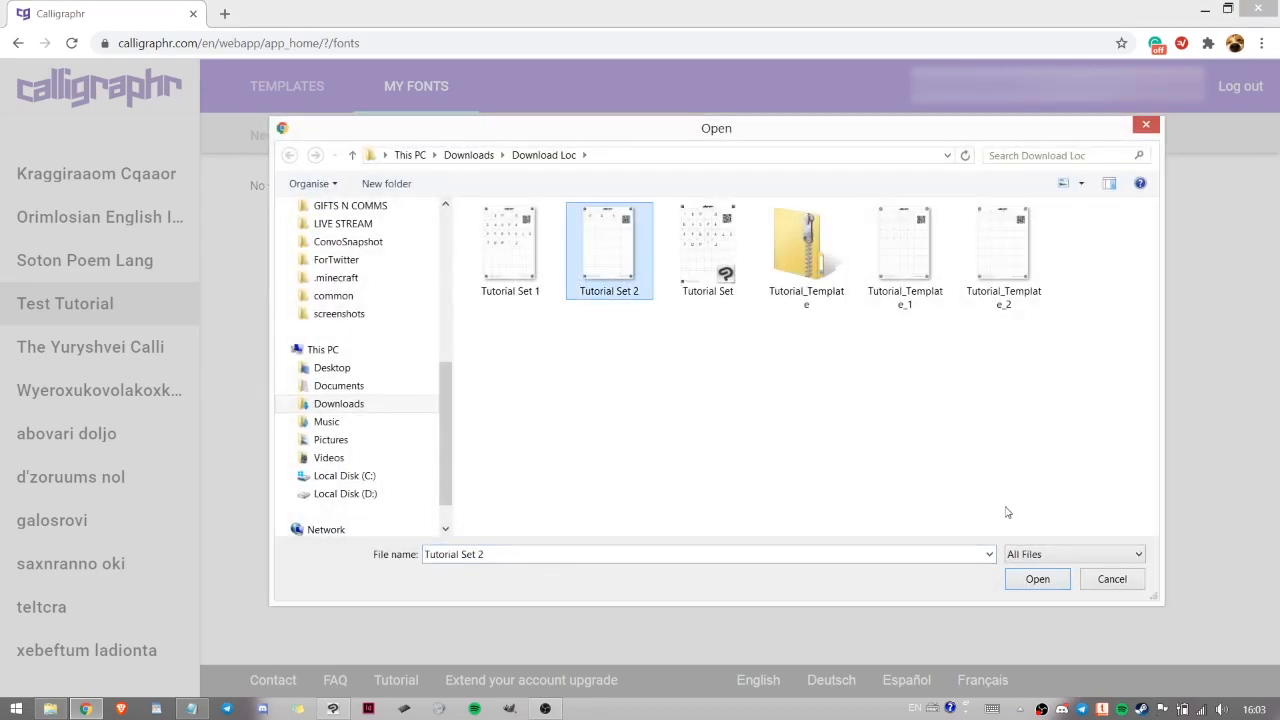
{"action": "left_click", "coordinate": [1030, 576]}
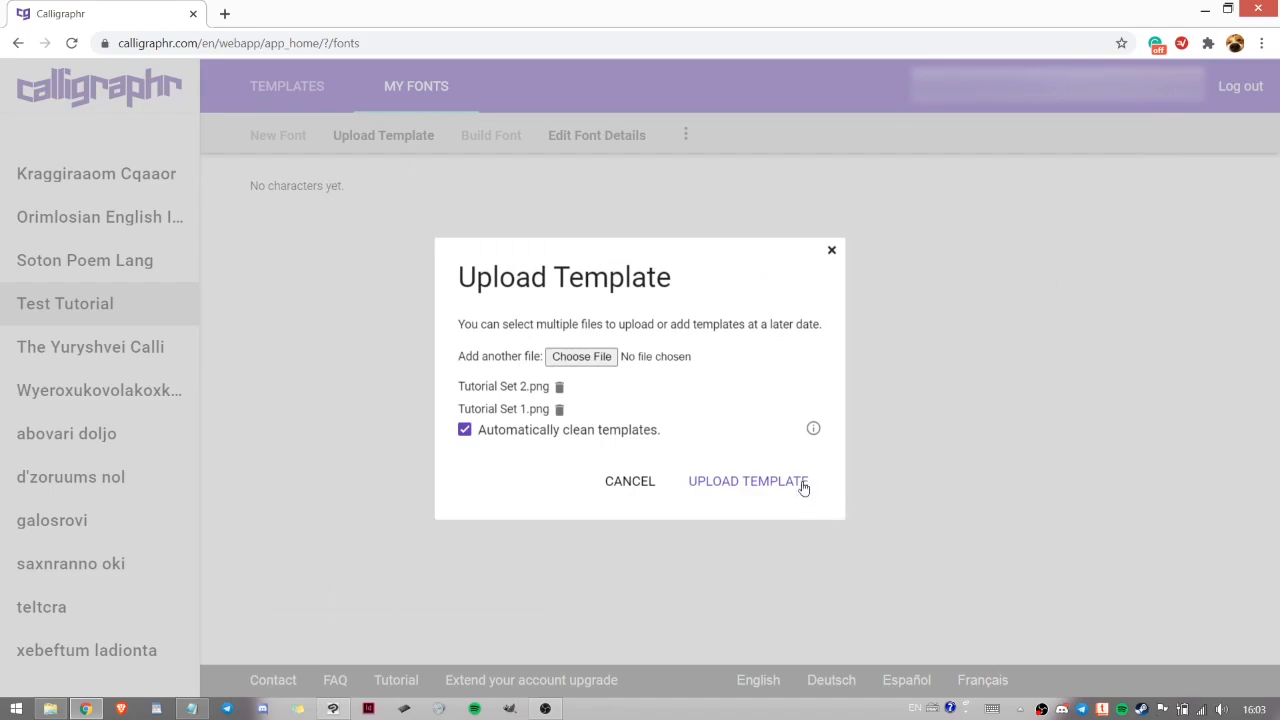
Step: Upload the two templates with automatic cleaning, review the character preview and add the recognised characters to the font
{"action": "left_click", "coordinate": [735, 493]}
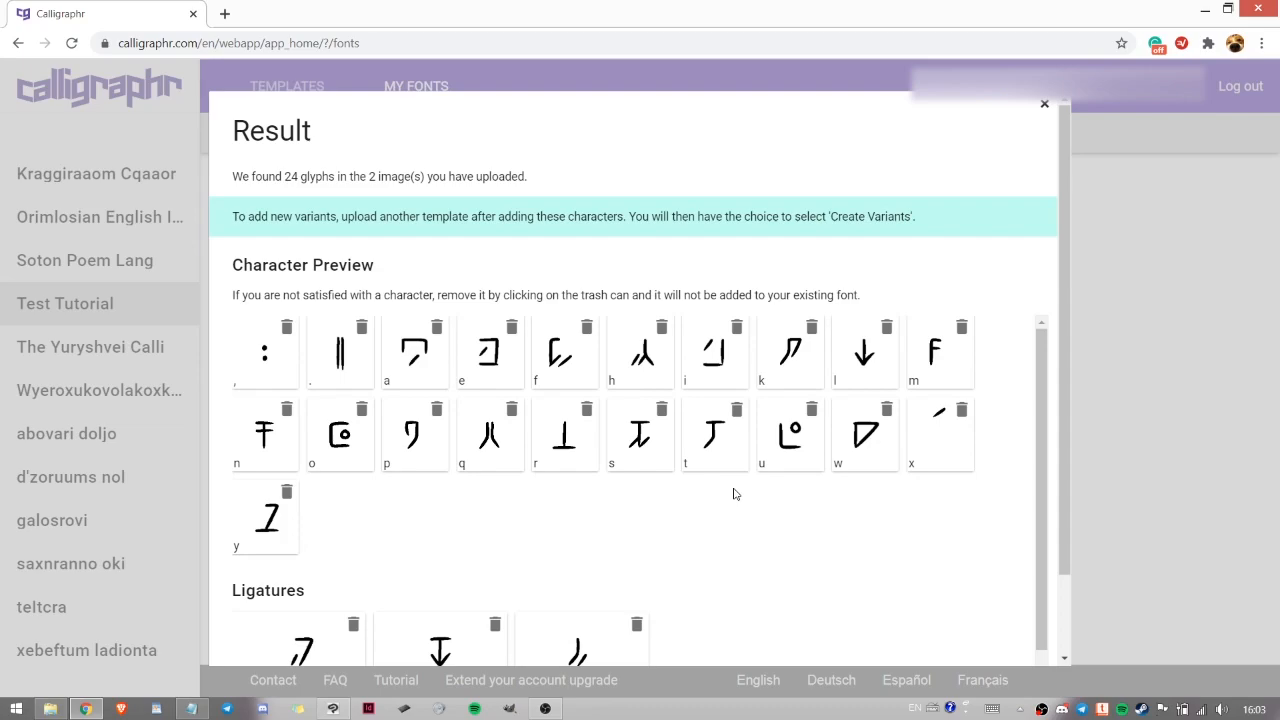
{"action": "scroll", "coordinate": [733, 494], "scroll_direction": "down", "scroll_amount": 3}
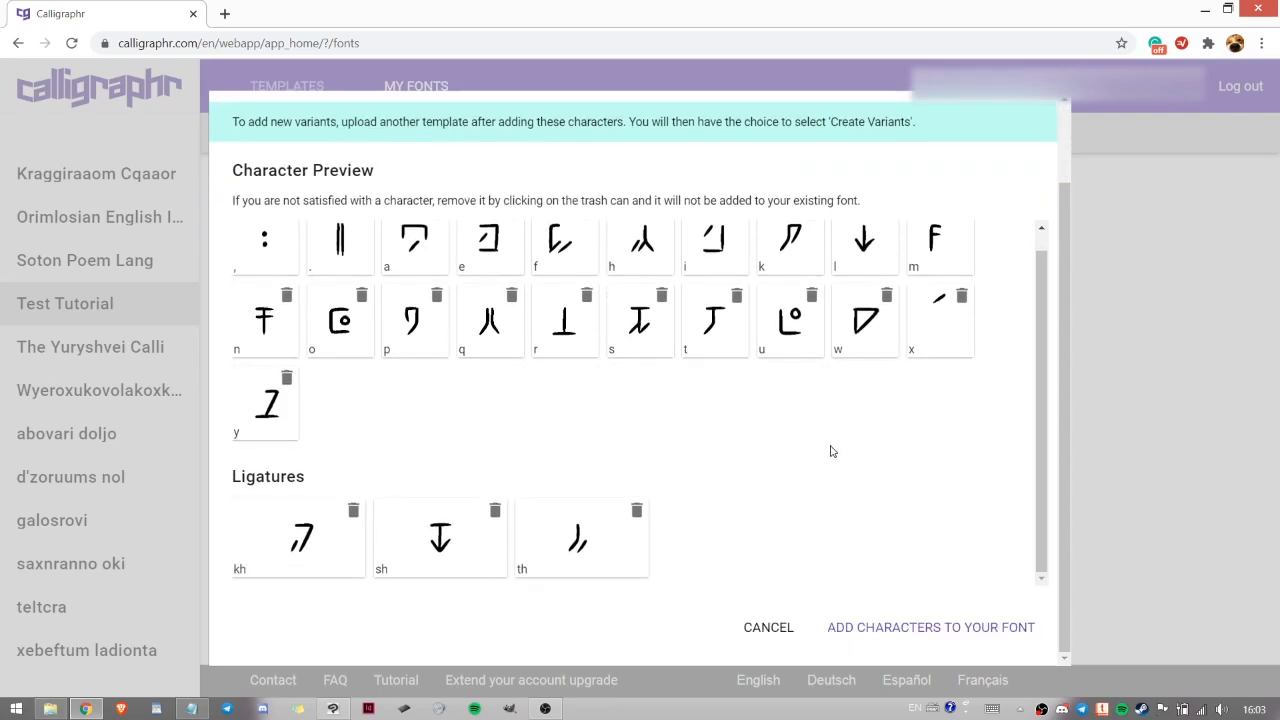
{"action": "left_click", "coordinate": [890, 630]}
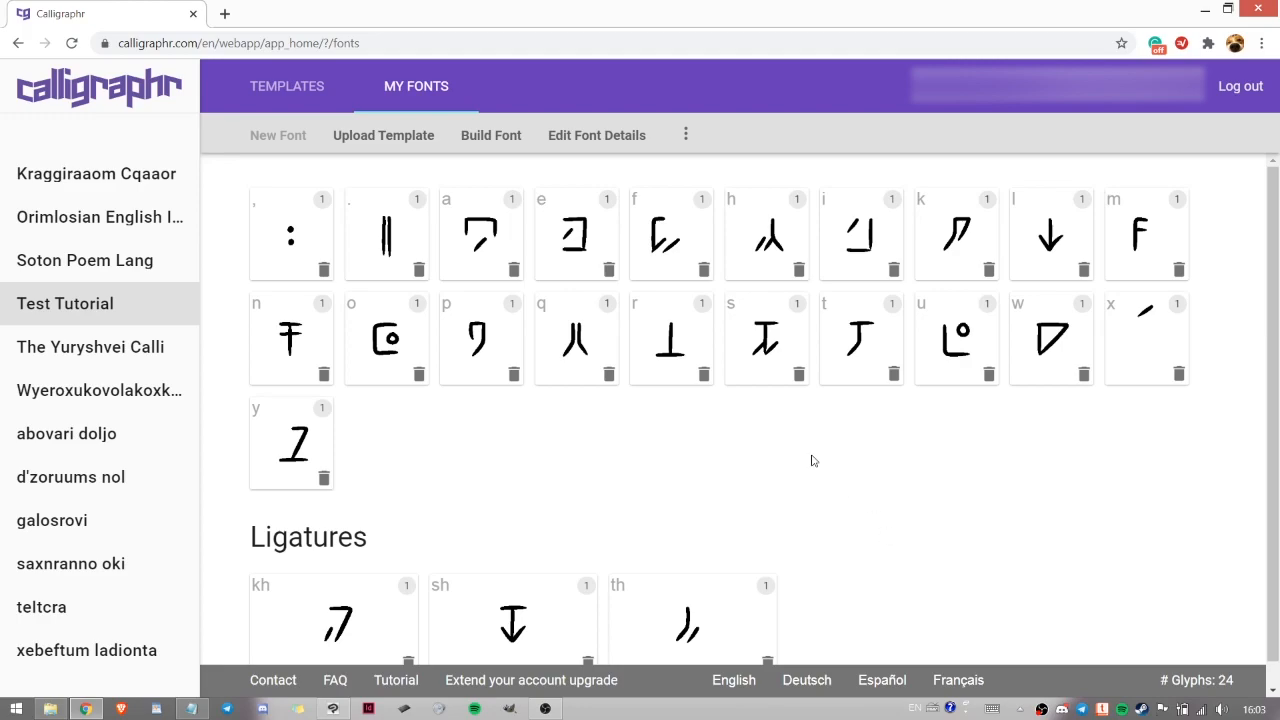
Step: Open the baseline and size adjustment for the font and step through the characters as far as the sh ligature
{"action": "left_click", "coordinate": [688, 136]}
{"action": "left_click", "coordinate": [662, 268]}
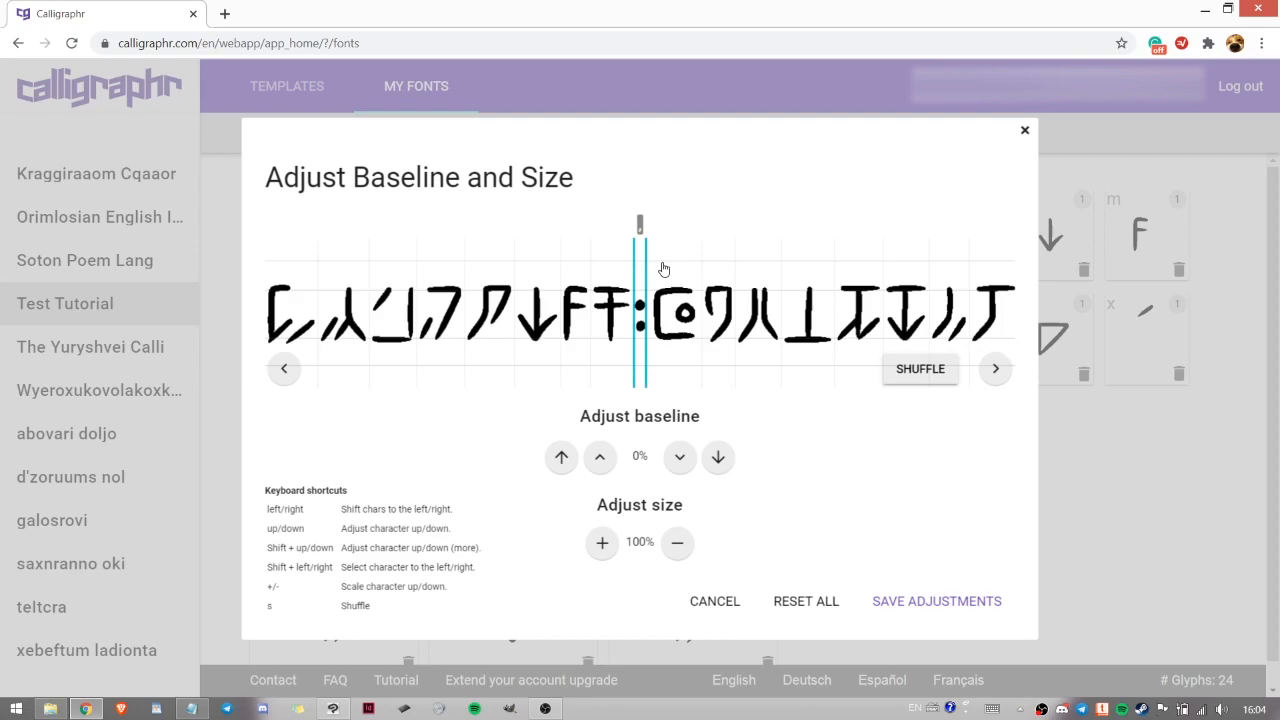
{"action": "key", "text": "shift+Right"}
{"action": "key", "text": "shift+Right"}
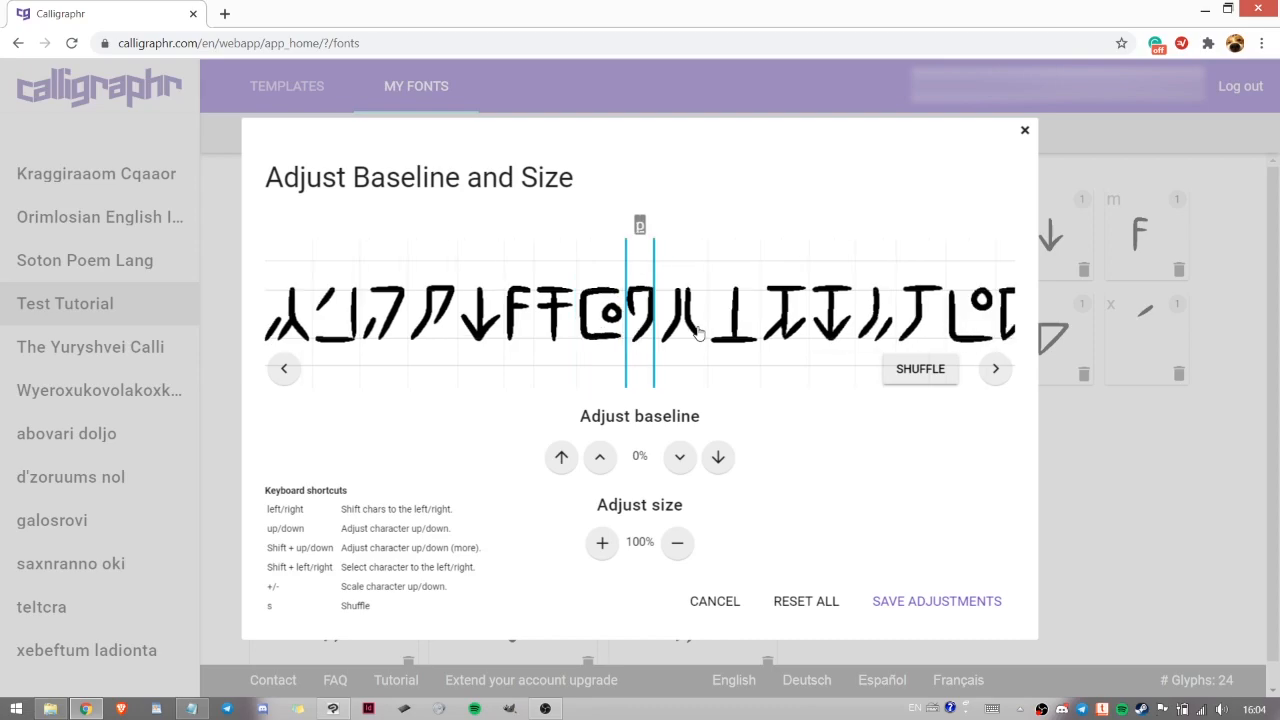
{"action": "left_click", "coordinate": [686, 328]}
{"action": "left_click", "coordinate": [600, 457]}
{"action": "left_click", "coordinate": [698, 346]}
{"action": "left_click", "coordinate": [600, 458]}
{"action": "left_click", "coordinate": [735, 320]}
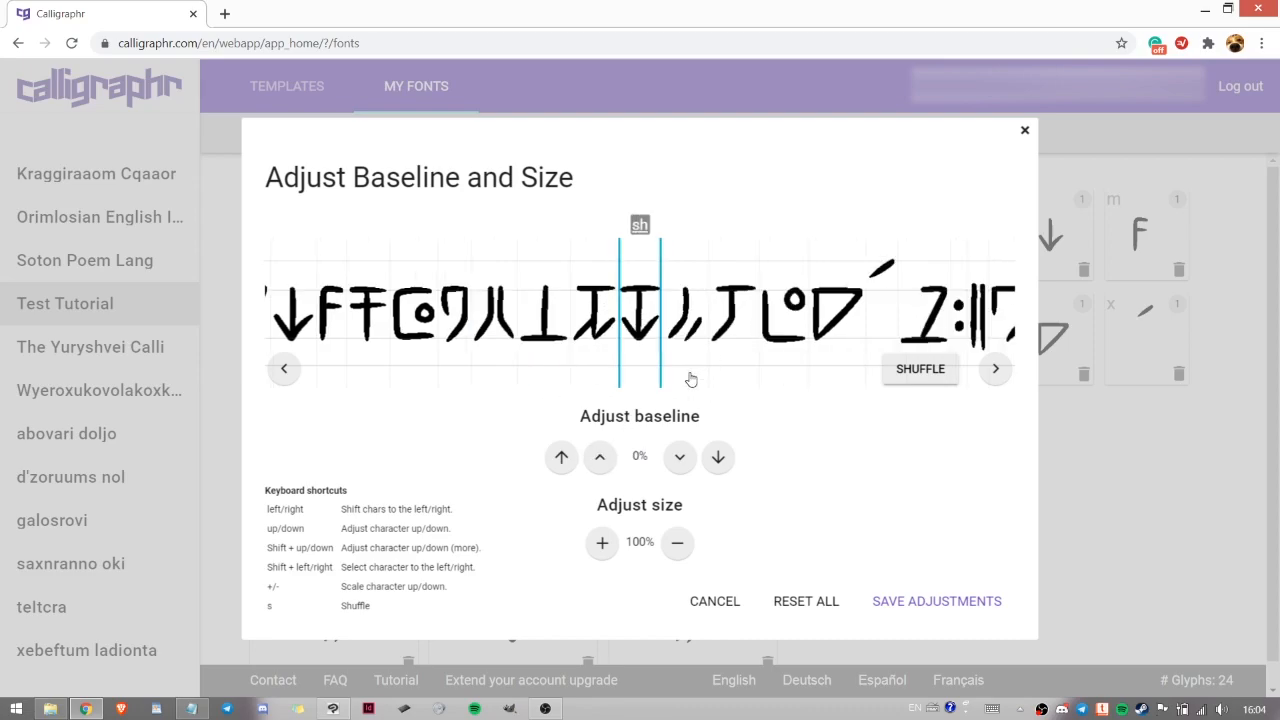
Step: Go through the remaining characters, fine-tune their baseline and size, and save the adjustments
{"action": "left_click", "coordinate": [730, 318]}
{"action": "left_click", "coordinate": [995, 368]}
{"action": "left_click", "coordinate": [735, 318]}
{"action": "left_click", "coordinate": [680, 457]}
{"action": "left_click", "coordinate": [688, 325]}
{"action": "left_click", "coordinate": [688, 325]}
{"action": "left_click", "coordinate": [688, 325]}
{"action": "left_click", "coordinate": [995, 368]}
{"action": "left_click", "coordinate": [677, 543]}
{"action": "left_click", "coordinate": [602, 543]}
{"action": "left_click", "coordinate": [690, 318]}
{"action": "left_click", "coordinate": [602, 460]}
{"action": "left_click", "coordinate": [735, 318]}
{"action": "left_click", "coordinate": [789, 312]}
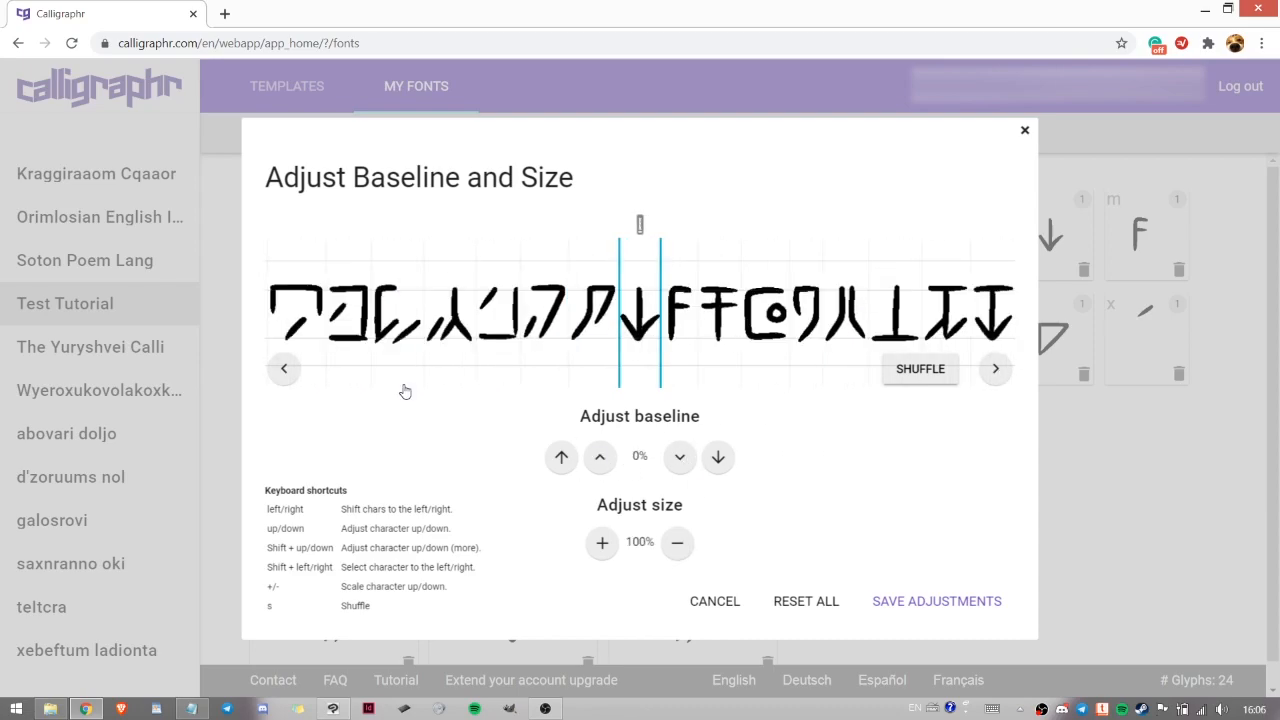
{"action": "left_click", "coordinate": [990, 315]}
{"action": "left_click", "coordinate": [905, 601]}
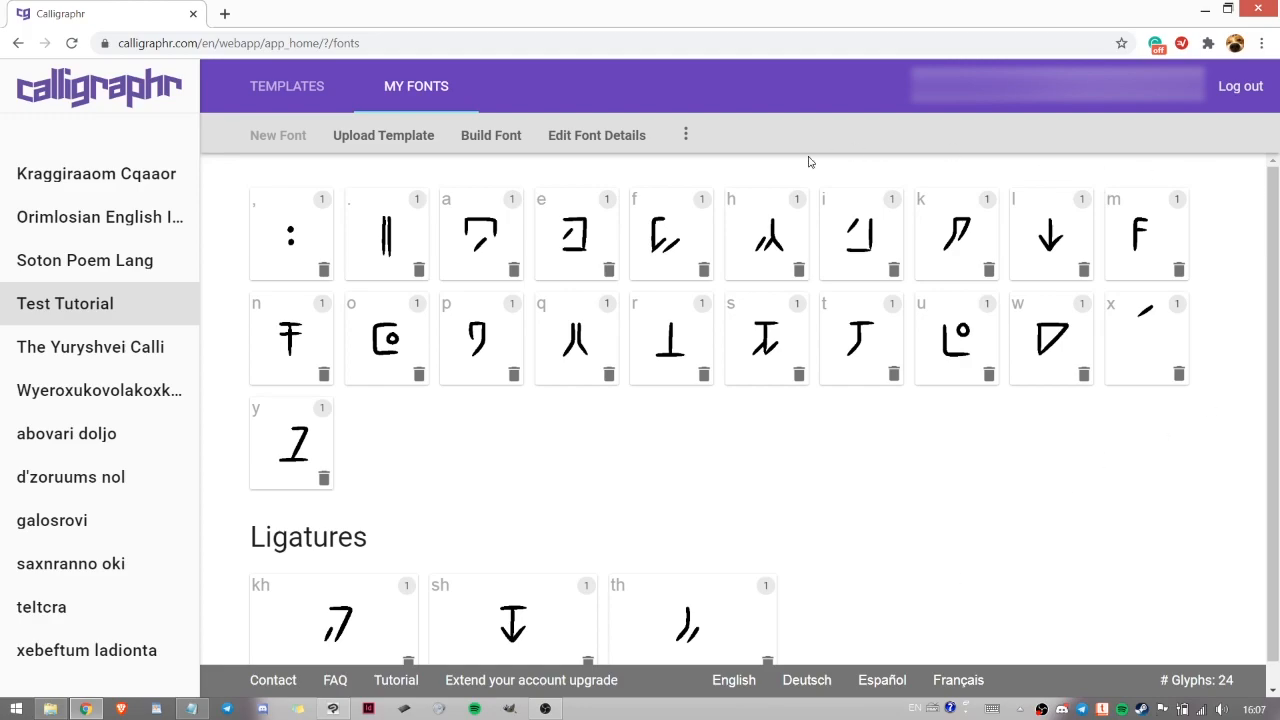
Step: Build the Test Tutorial font and enlarge the preview of its alphabet
{"action": "left_click", "coordinate": [506, 137]}
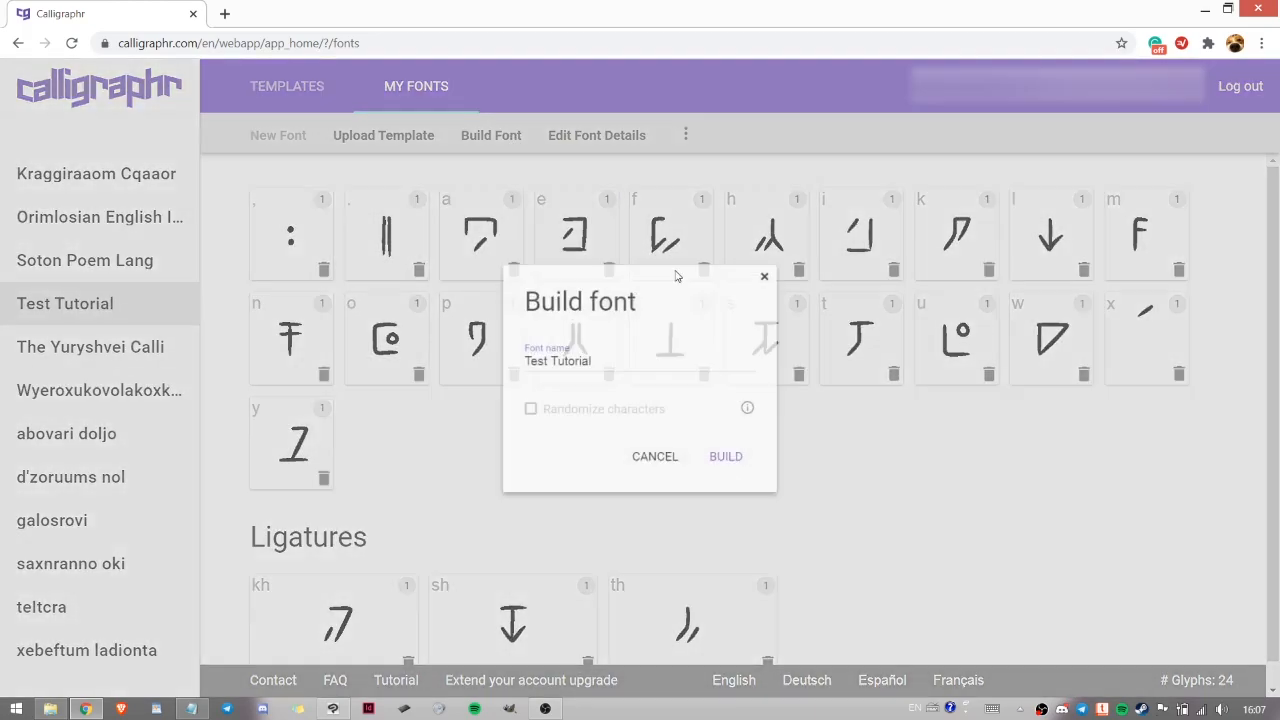
{"action": "left_click", "coordinate": [732, 464]}
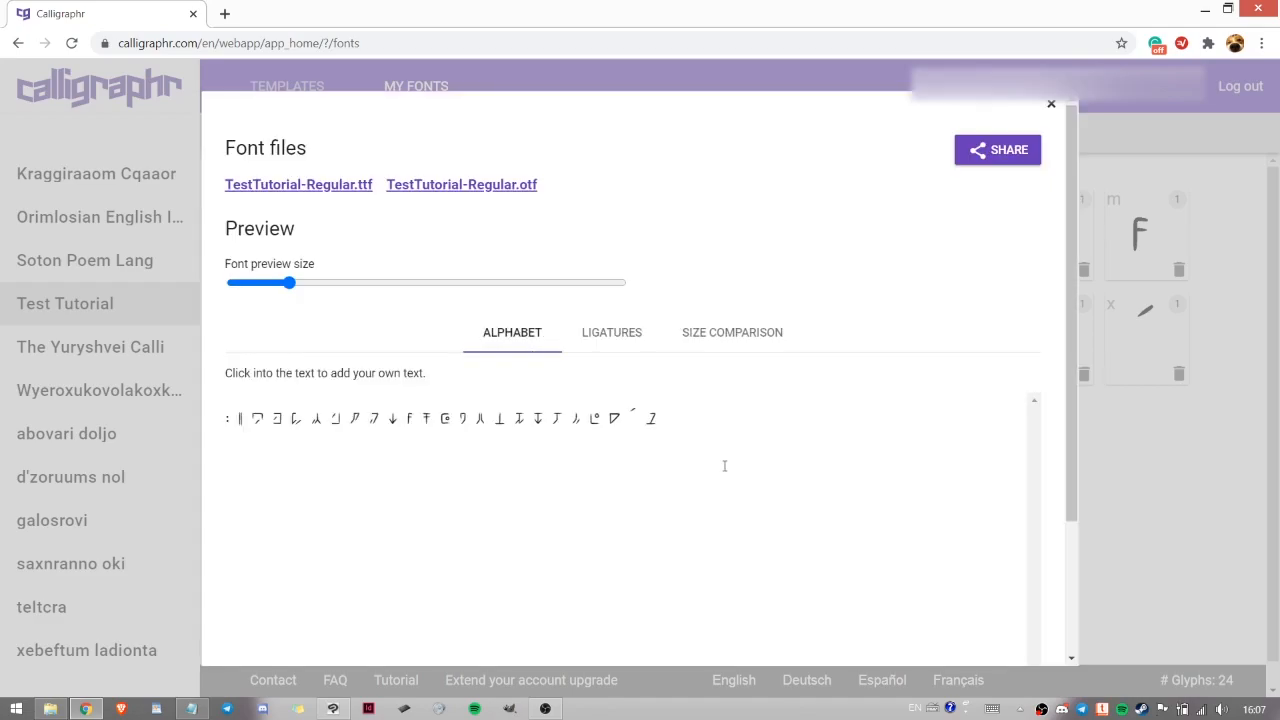
{"action": "left_click_drag", "start_coordinate": [289, 283], "coordinate": [338, 283]}
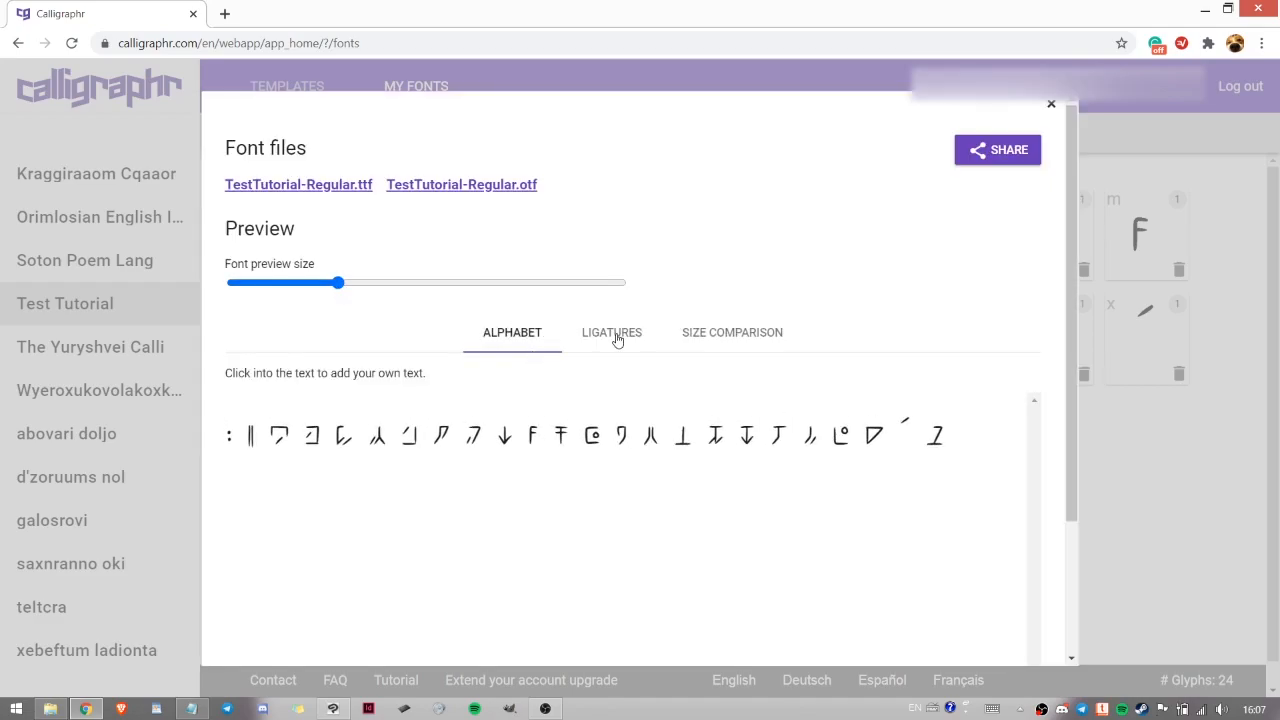
Step: Replace the preview text with "ax", enlarge the preview to check how x sits beside a, clear the text and close the preview
{"action": "left_click", "coordinate": [988, 446]}
{"action": "key", "text": "ctrl+a"}
{"action": "key", "text": "BackSpace"}
{"action": "type", "text": "ax"}
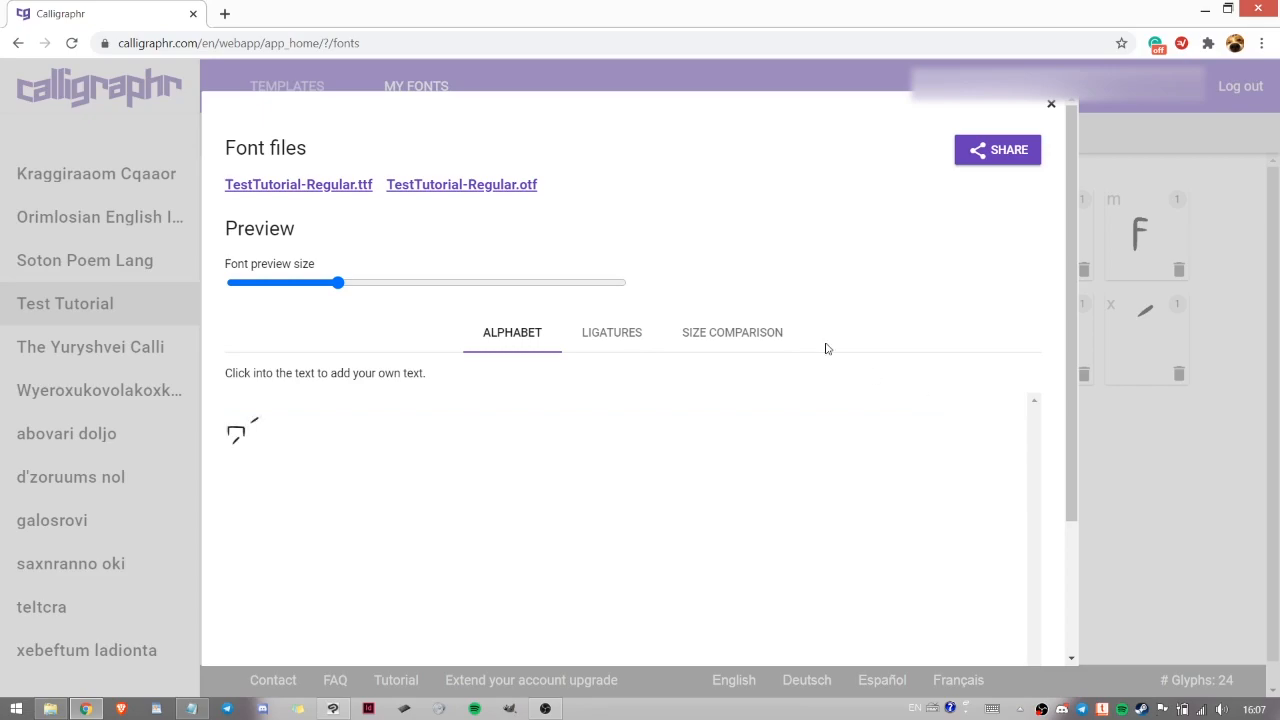
{"action": "left_click_drag", "start_coordinate": [340, 283], "coordinate": [503, 297]}
{"action": "left_click", "coordinate": [360, 514]}
{"action": "key", "text": "ctrl+a"}
{"action": "key", "text": "BackSpace"}
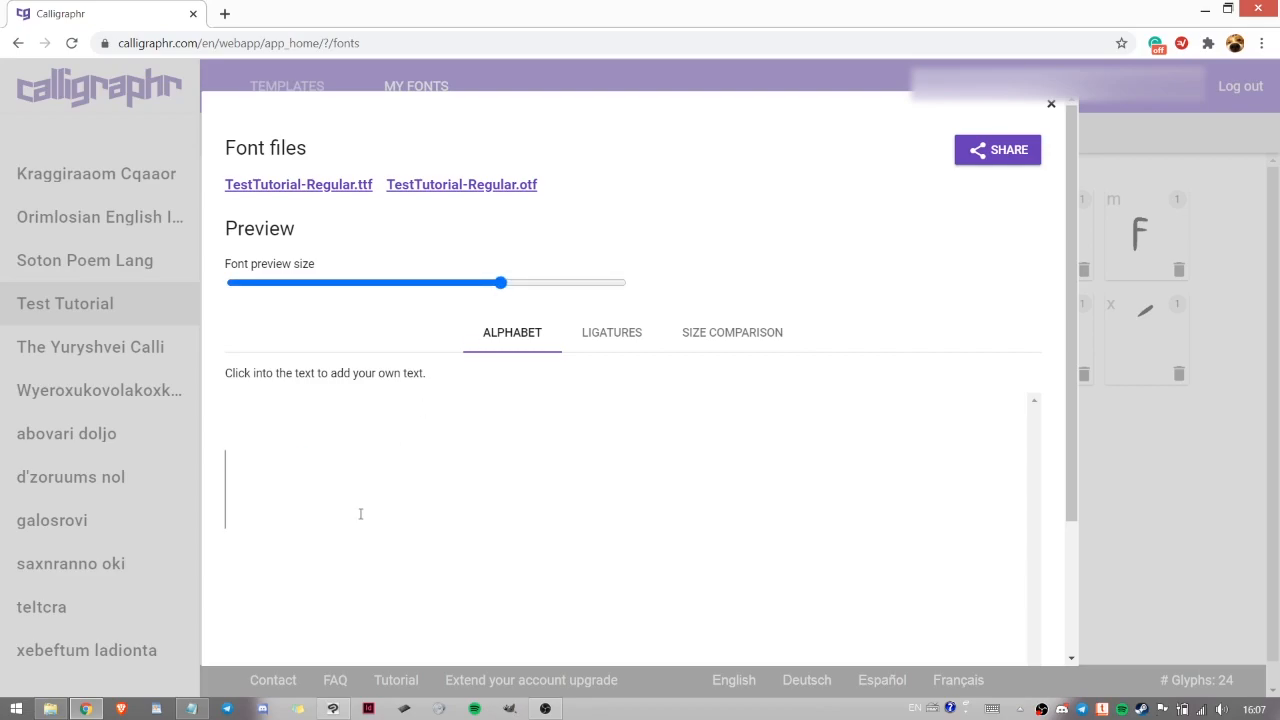
{"action": "left_click", "coordinate": [1051, 104]}
Step: Increase the left side spacing of character x past its right spacing line, save it and return to the font overview
{"action": "left_click", "coordinate": [1129, 351]}
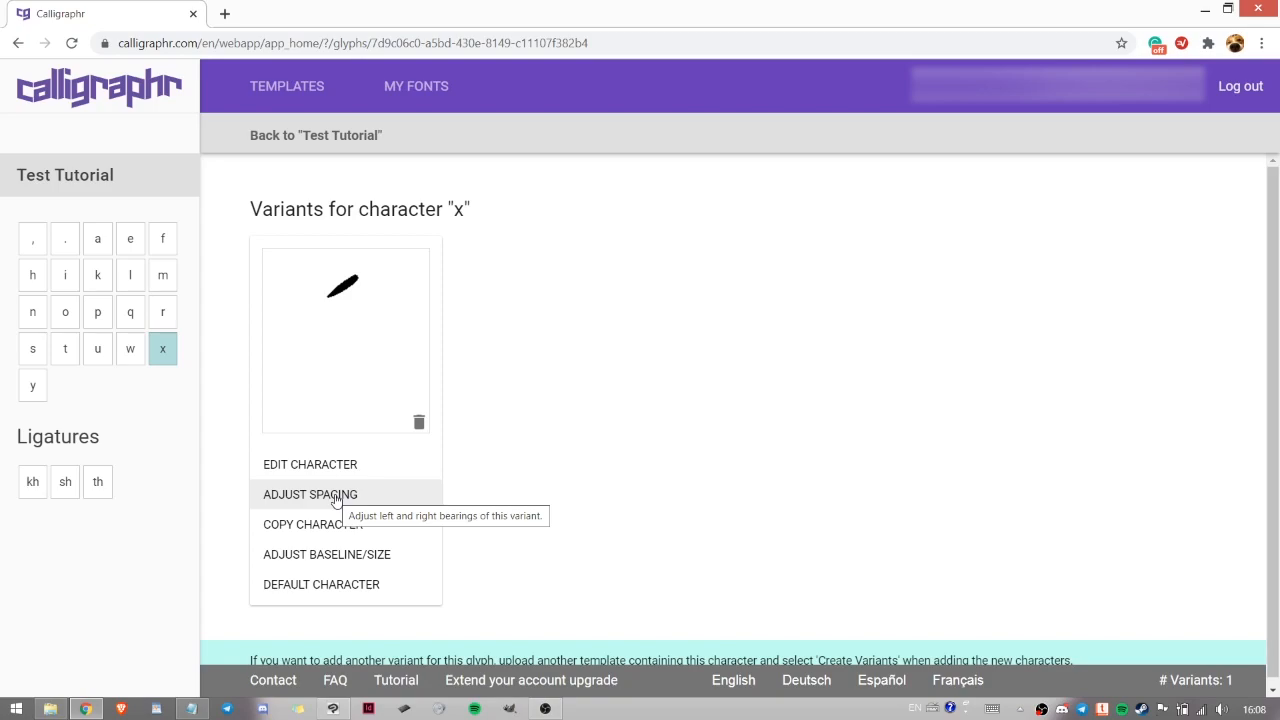
{"action": "left_click", "coordinate": [335, 499]}
{"action": "left_click", "coordinate": [600, 551]}
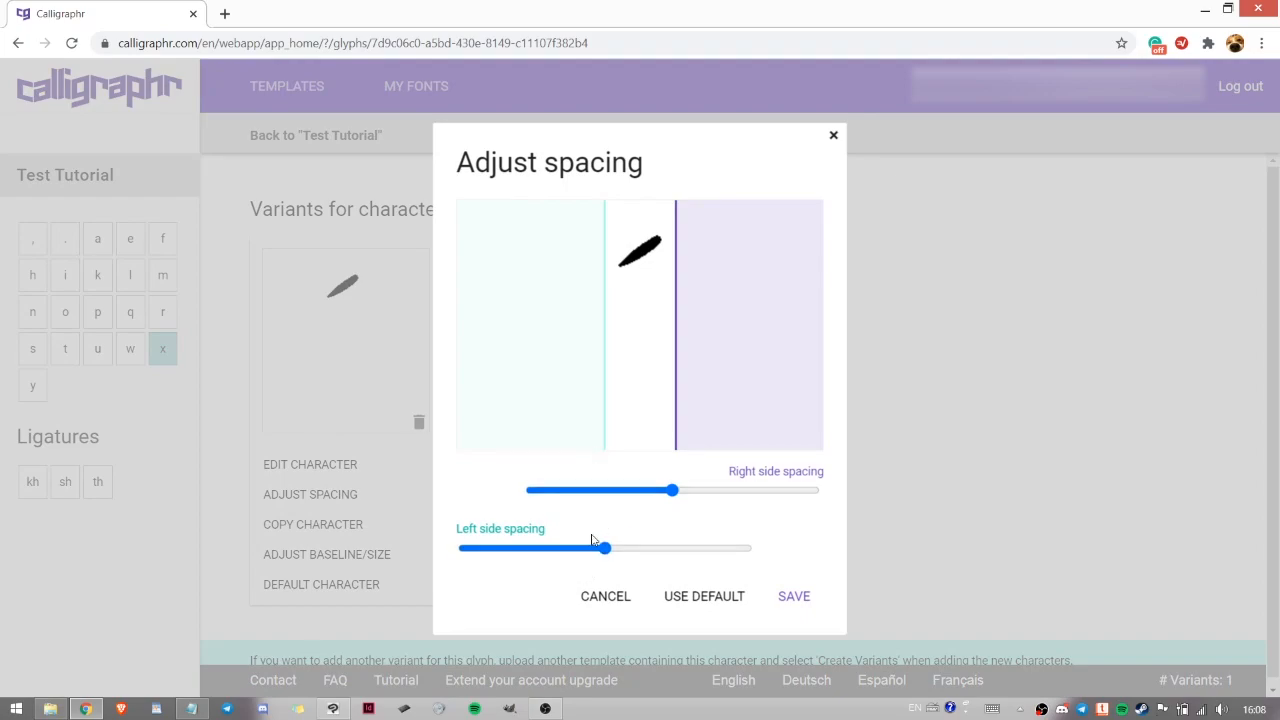
{"action": "left_click_drag", "start_coordinate": [607, 551], "coordinate": [689, 568]}
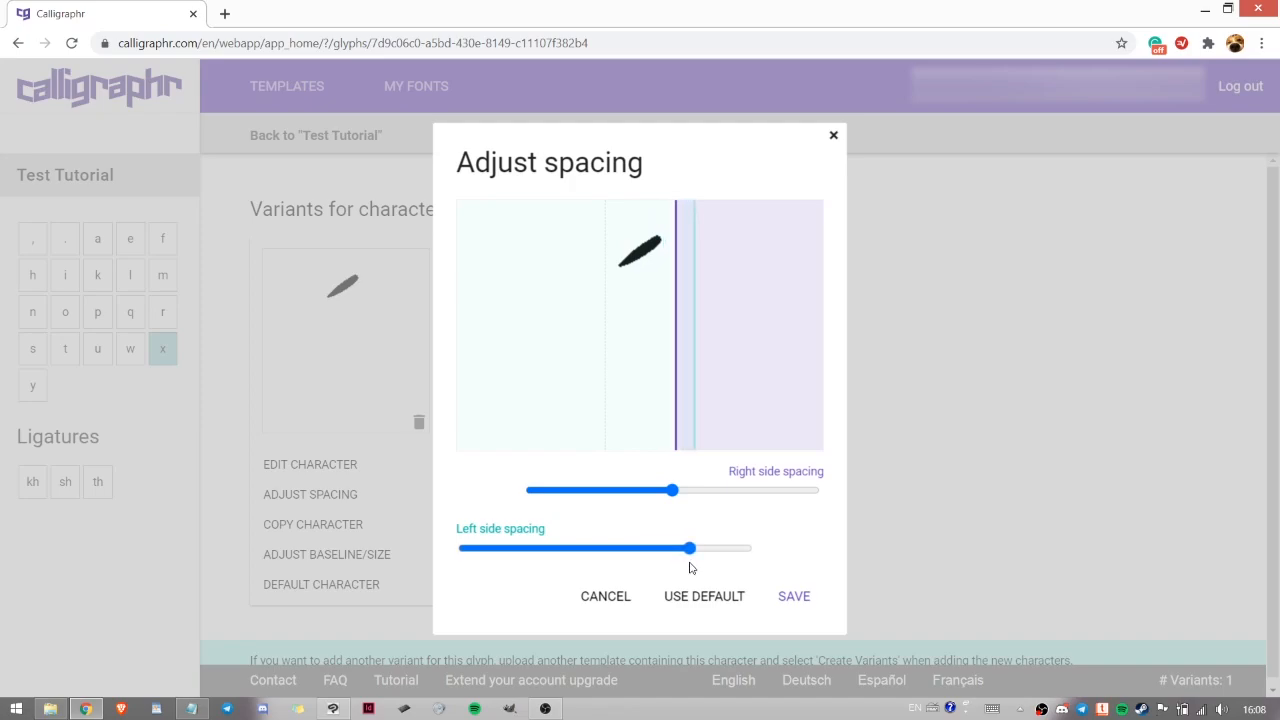
{"action": "left_click", "coordinate": [796, 597]}
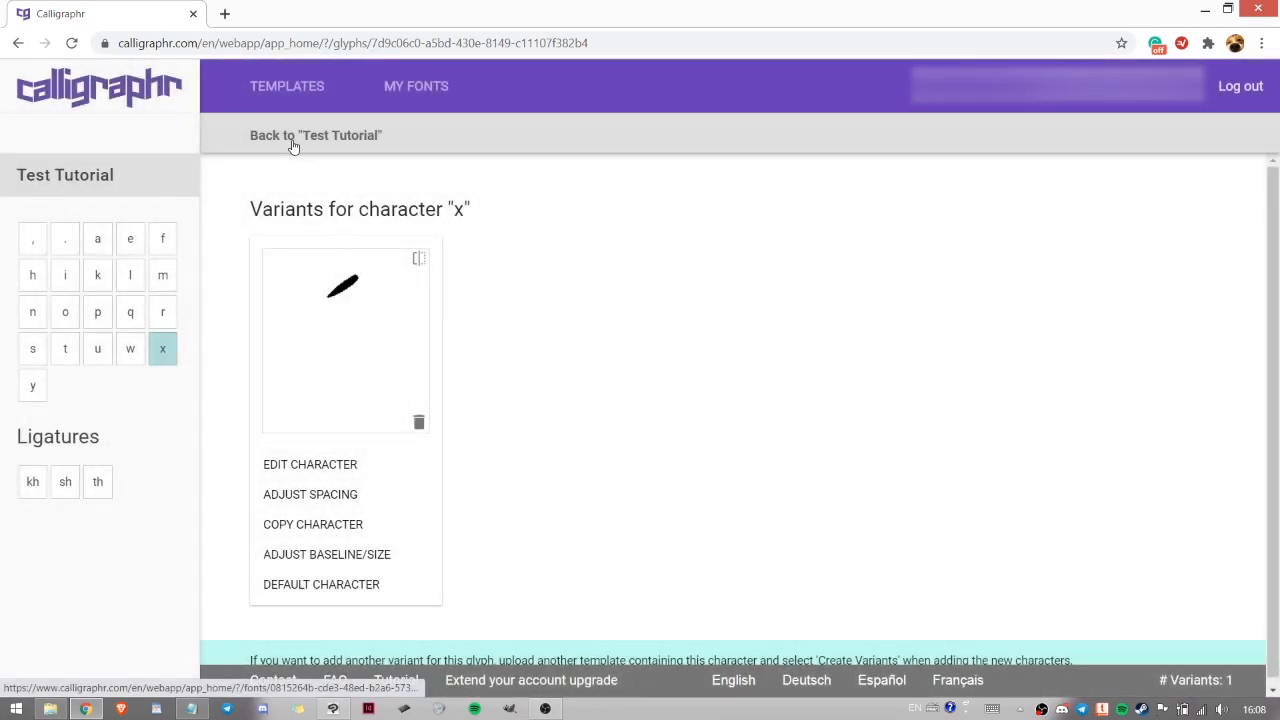
{"action": "left_click", "coordinate": [293, 137]}
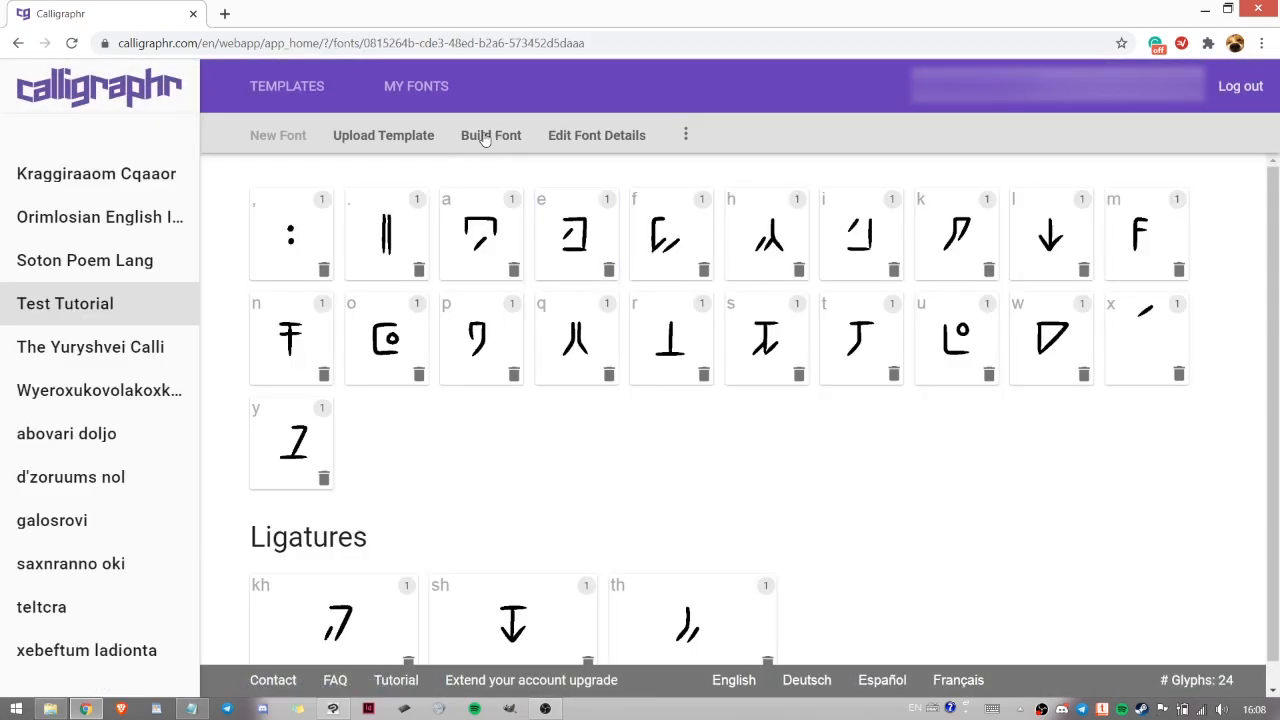
Step: Rebuild the Test Tutorial font with the new x spacing and enlarge the alphabet preview
{"action": "left_click", "coordinate": [485, 137]}
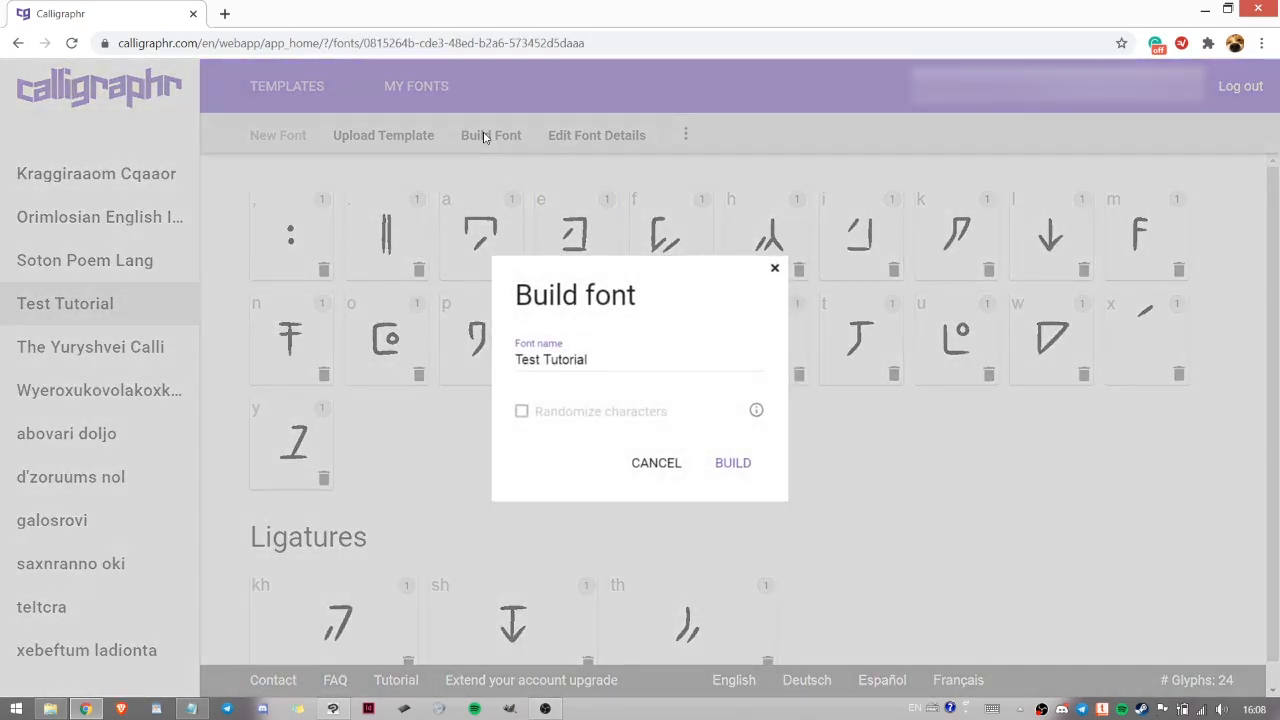
{"action": "left_click", "coordinate": [726, 460]}
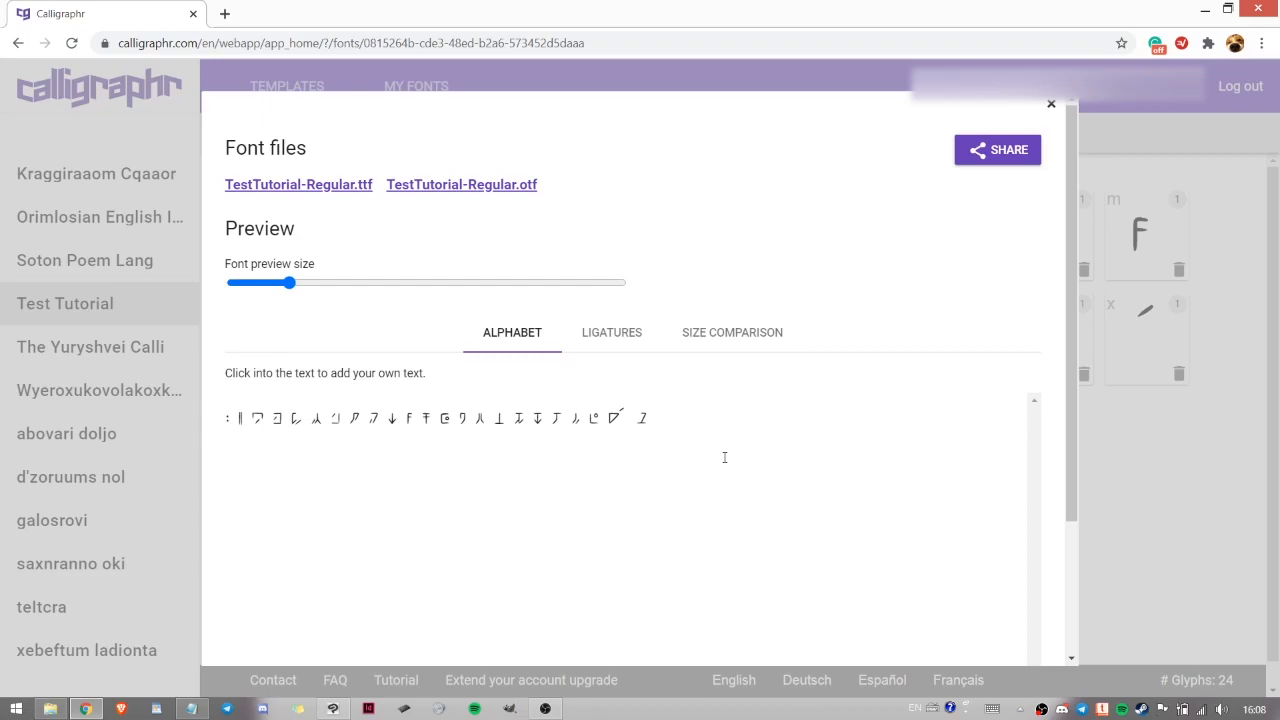
{"action": "left_click_drag", "start_coordinate": [300, 289], "coordinate": [406, 290]}
Step: Try combinations of a letter followed by x in the preview to check the overlap, clear the text and close the preview
{"action": "left_click", "coordinate": [570, 488]}
{"action": "key", "text": "ctrl+a"}
{"action": "key", "text": "BackSpace"}
{"action": "type", "text": "bx"}
{"action": "key", "text": "BackSpace"}
{"action": "key", "text": "BackSpace"}
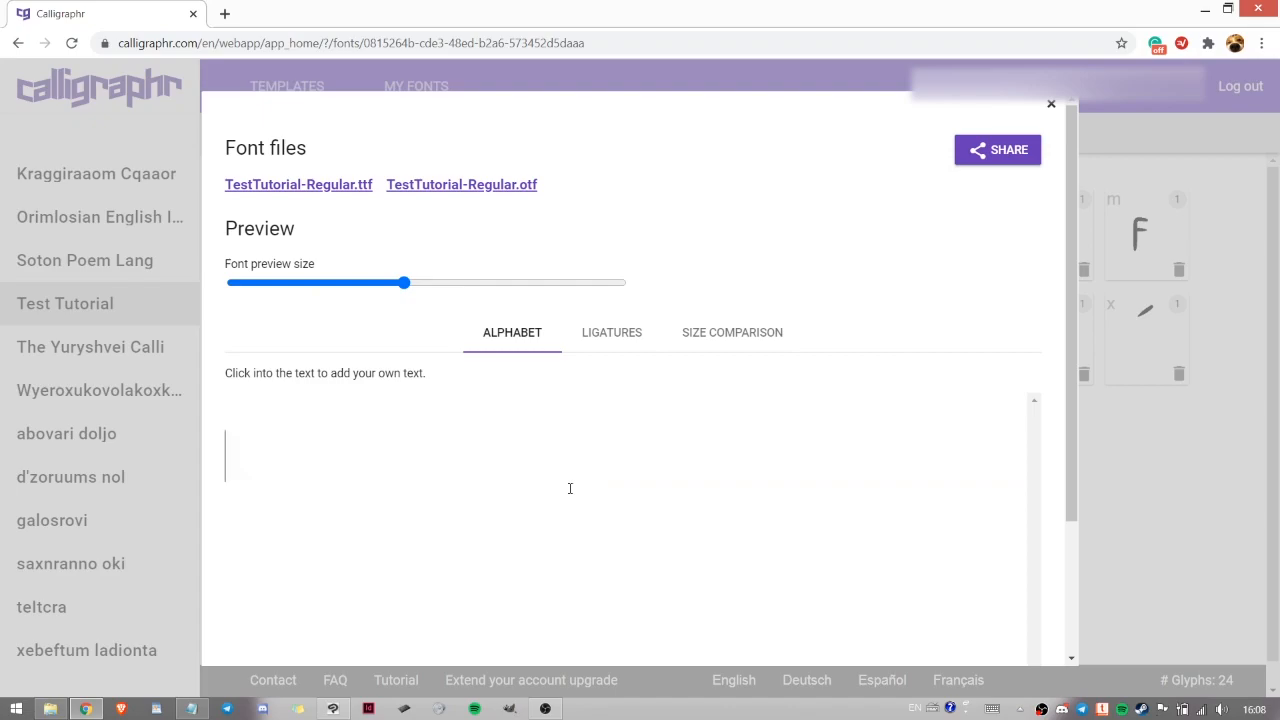
{"action": "type", "text": "b"}
{"action": "key", "text": "BackSpace"}
{"action": "type", "text": "bx"}
{"action": "key", "text": "BackSpace"}
{"action": "key", "text": "BackSpace"}
{"action": "type", "text": "bx"}
{"action": "key", "text": "BackSpace"}
{"action": "key", "text": "BackSpace"}
{"action": "type", "text": "bx"}
{"action": "key", "text": "BackSpace"}
{"action": "key", "text": "BackSpace"}
{"action": "type", "text": "bx"}
{"action": "key", "text": "BackSpace"}
{"action": "key", "text": "BackSpace"}
{"action": "type", "text": "bz"}
{"action": "key", "text": "BackSpace"}
{"action": "key", "text": "BackSpace"}
{"action": "left_click", "coordinate": [1051, 104]}
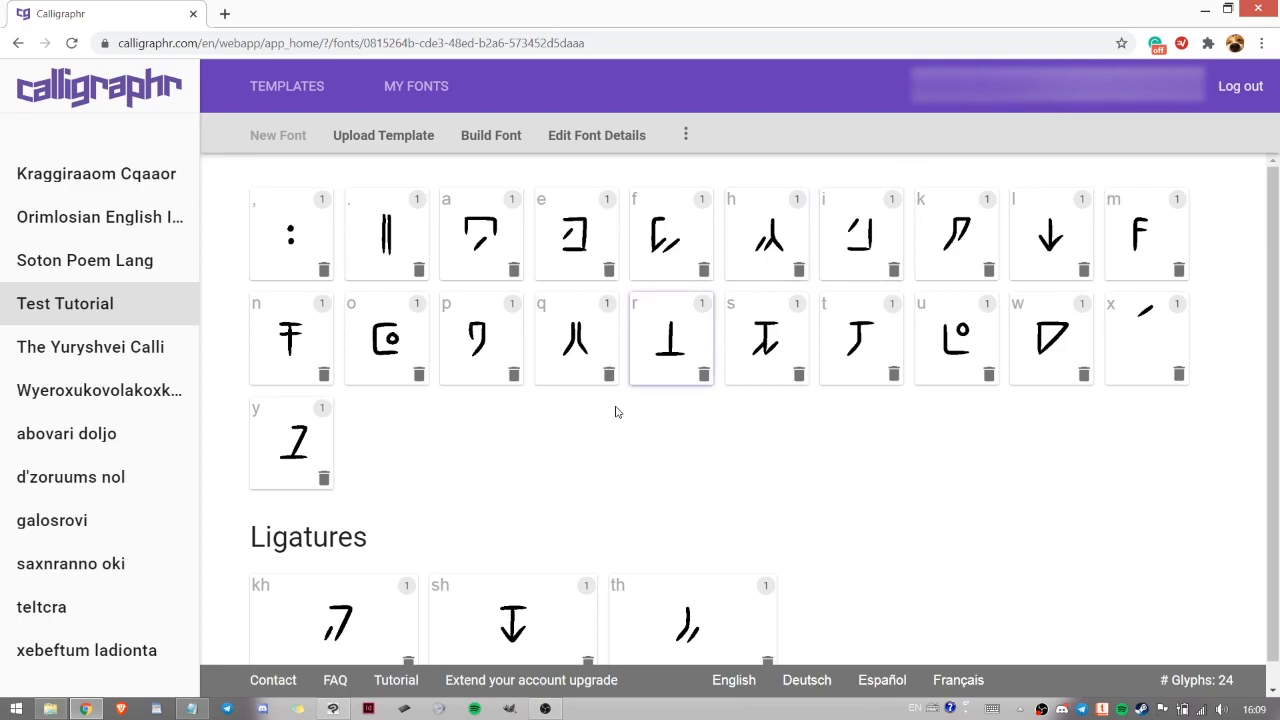
{"action": "scroll", "coordinate": [612, 420], "scroll_direction": "down", "scroll_amount": 1}
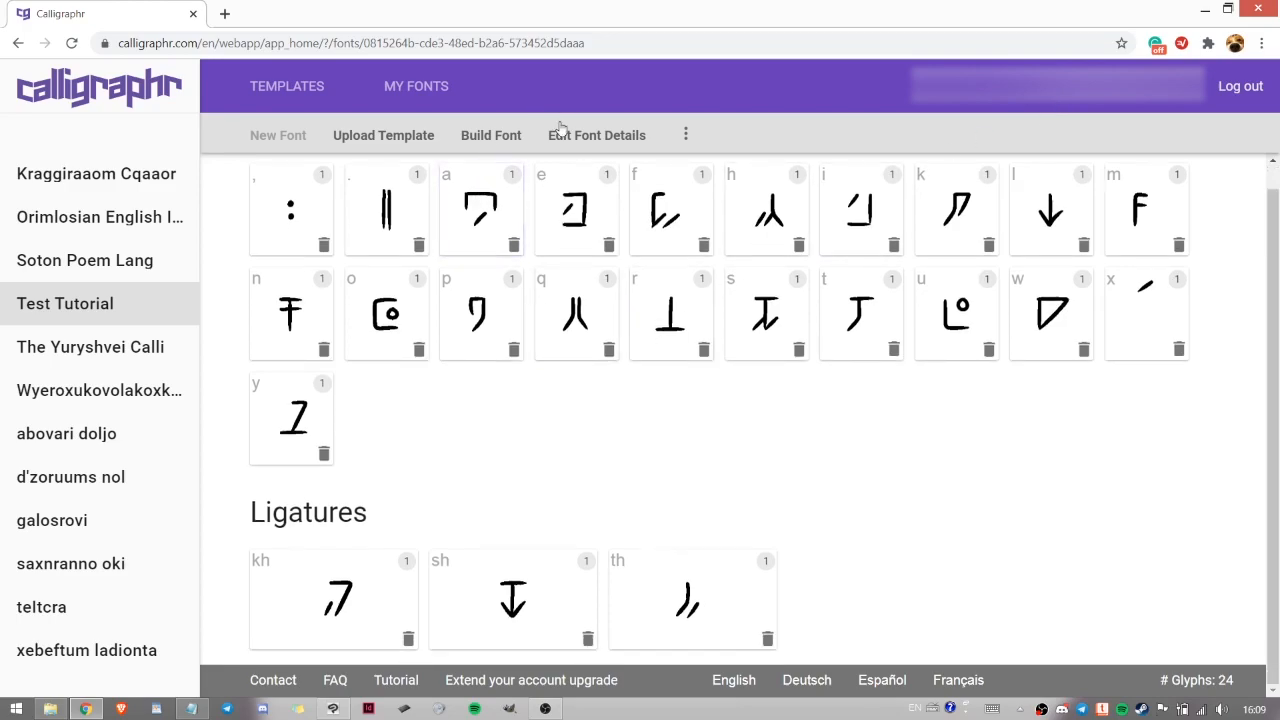
{"action": "left_click", "coordinate": [586, 135]}
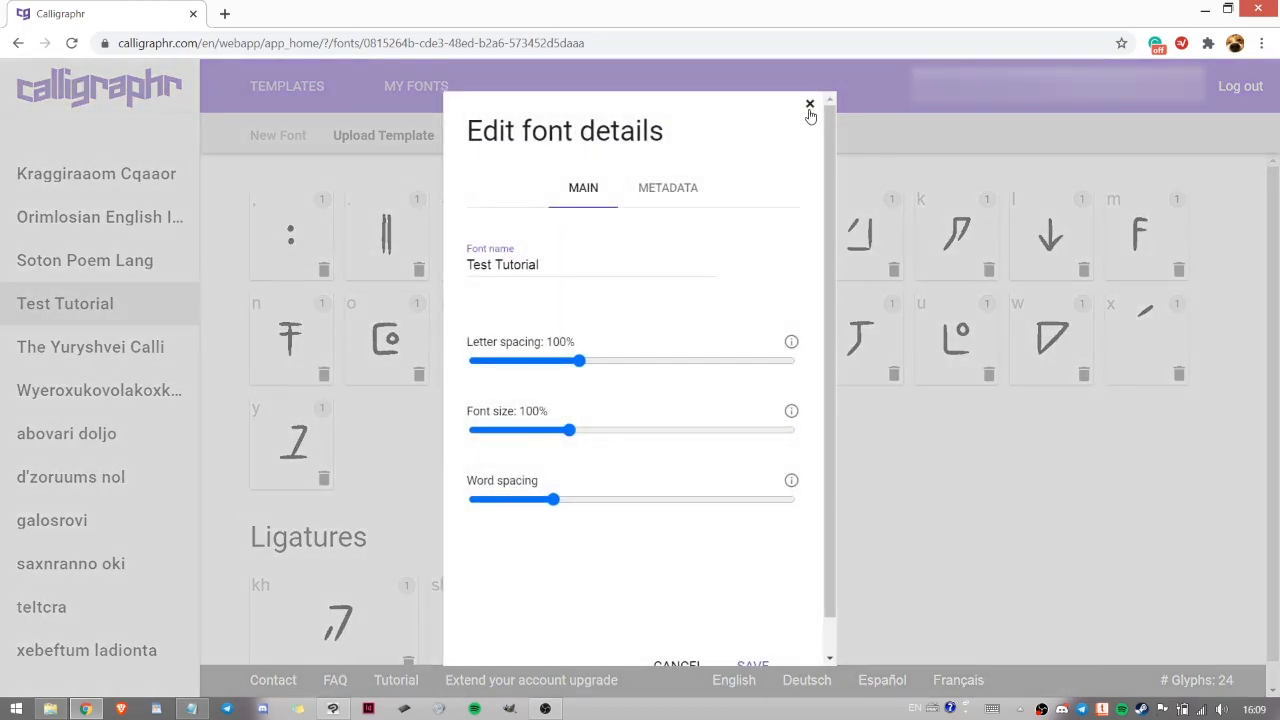
{"action": "left_click", "coordinate": [810, 104]}
Step: Build the Test Tutorial font again and enlarge its alphabet preview
{"action": "left_click", "coordinate": [495, 135]}
{"action": "left_click", "coordinate": [740, 479]}
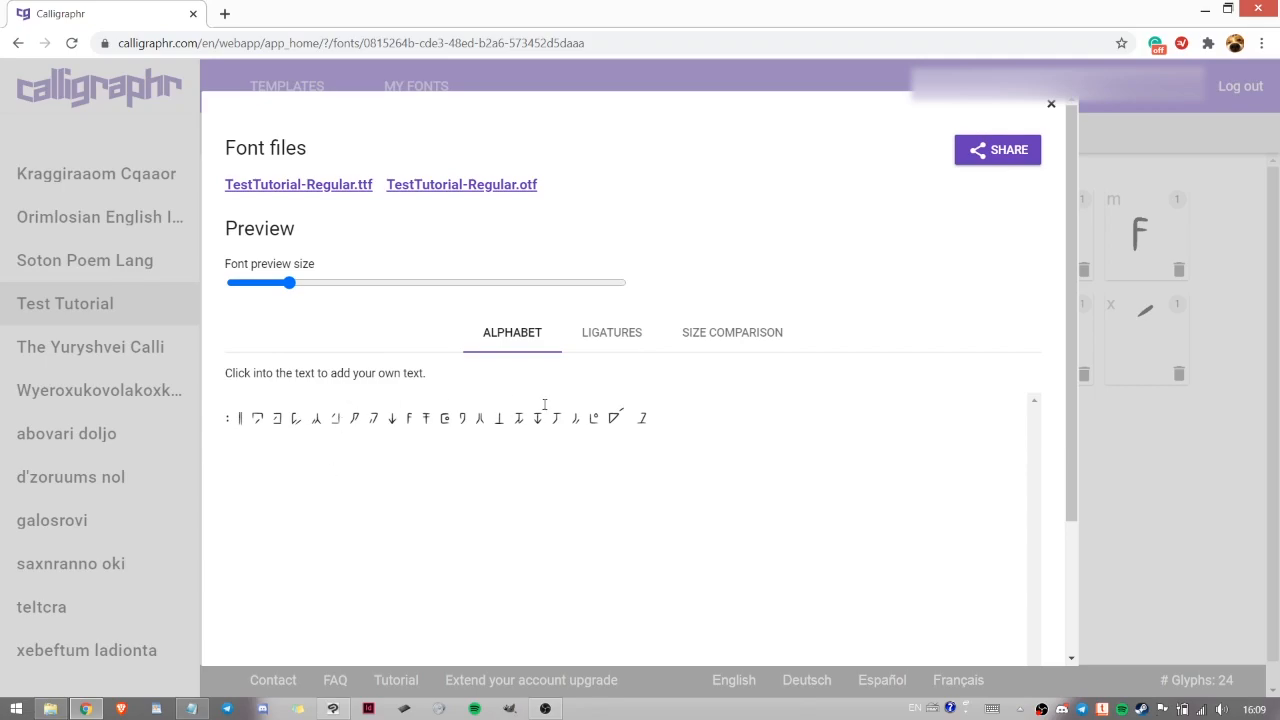
{"action": "left_click", "coordinate": [545, 405]}
{"action": "left_click_drag", "start_coordinate": [289, 283], "coordinate": [425, 311]}
{"action": "left_click", "coordinate": [624, 488]}
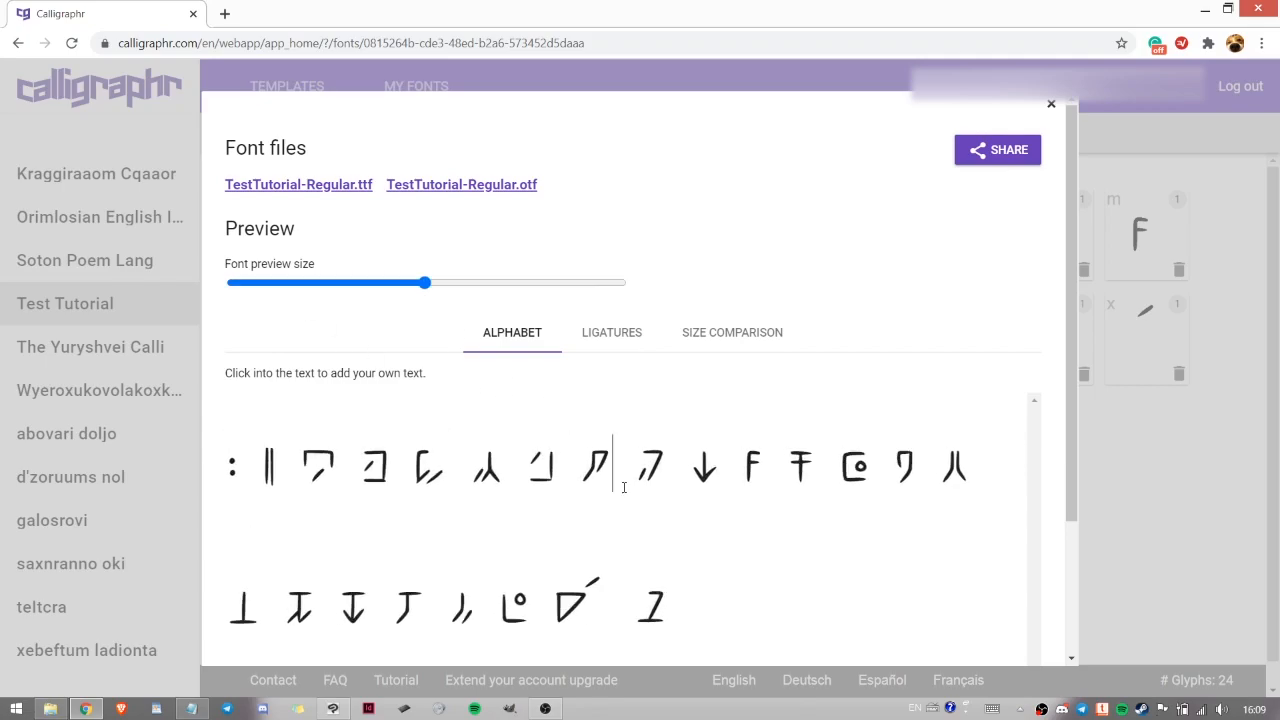
Step: Test the "kh" ligature and the pair "gh" in the preview text, clear it and close the preview
{"action": "key", "text": "ctrl+a"}
{"action": "type", "text": "kh"}
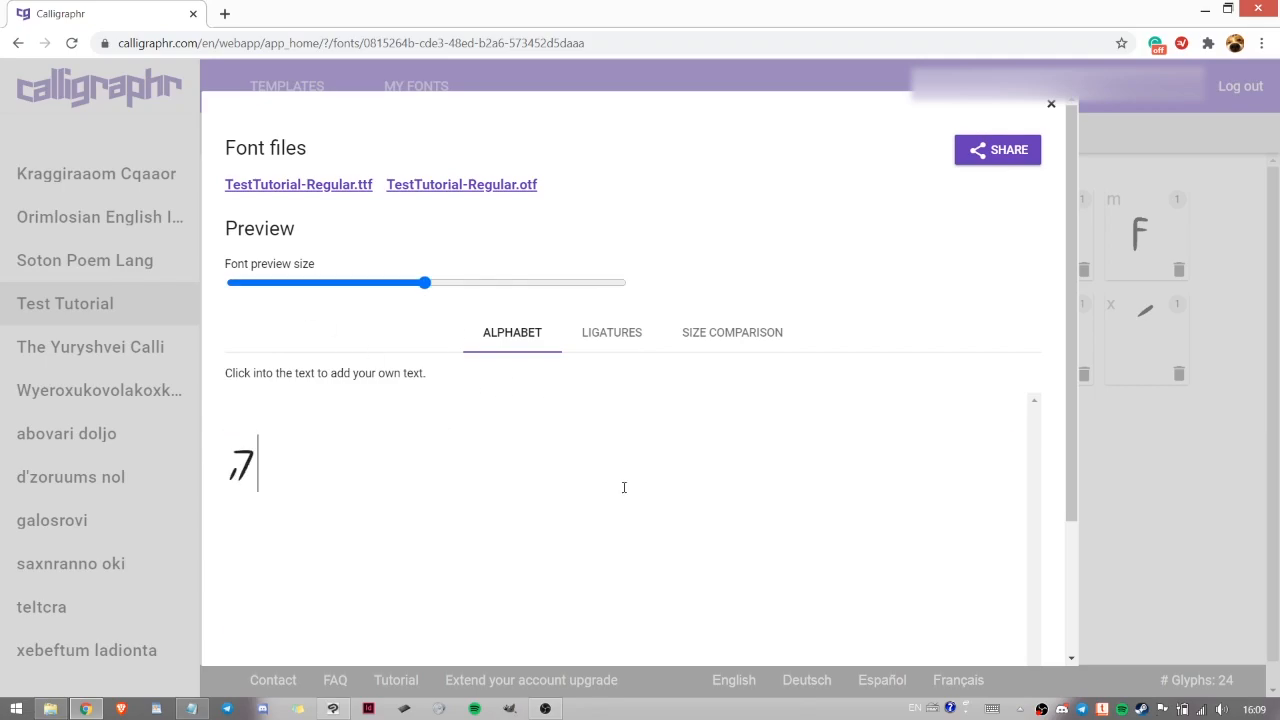
{"action": "key", "text": "BackSpace"}
{"action": "key", "text": "BackSpace"}
{"action": "type", "text": "kh"}
{"action": "key", "text": "BackSpace"}
{"action": "type", "text": "h"}
{"action": "key", "text": "BackSpace"}
{"action": "key", "text": "BackSpace"}
{"action": "type", "text": "kh"}
{"action": "key", "text": "BackSpace"}
{"action": "key", "text": "BackSpace"}
{"action": "type", "text": "gh"}
{"action": "key", "text": "BackSpace"}
{"action": "key", "text": "BackSpace"}
{"action": "left_click", "coordinate": [1051, 104]}
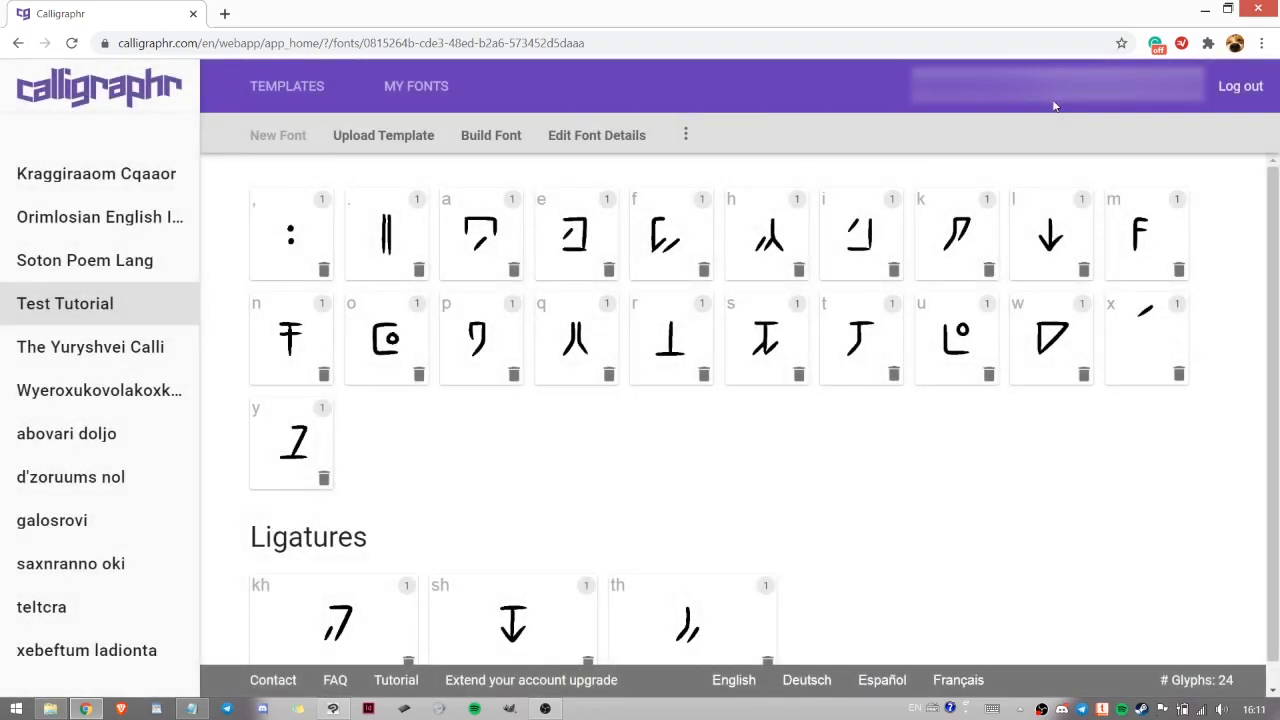
Step: Increase the word spacing slightly in the font details and save the change
{"action": "left_click", "coordinate": [622, 135]}
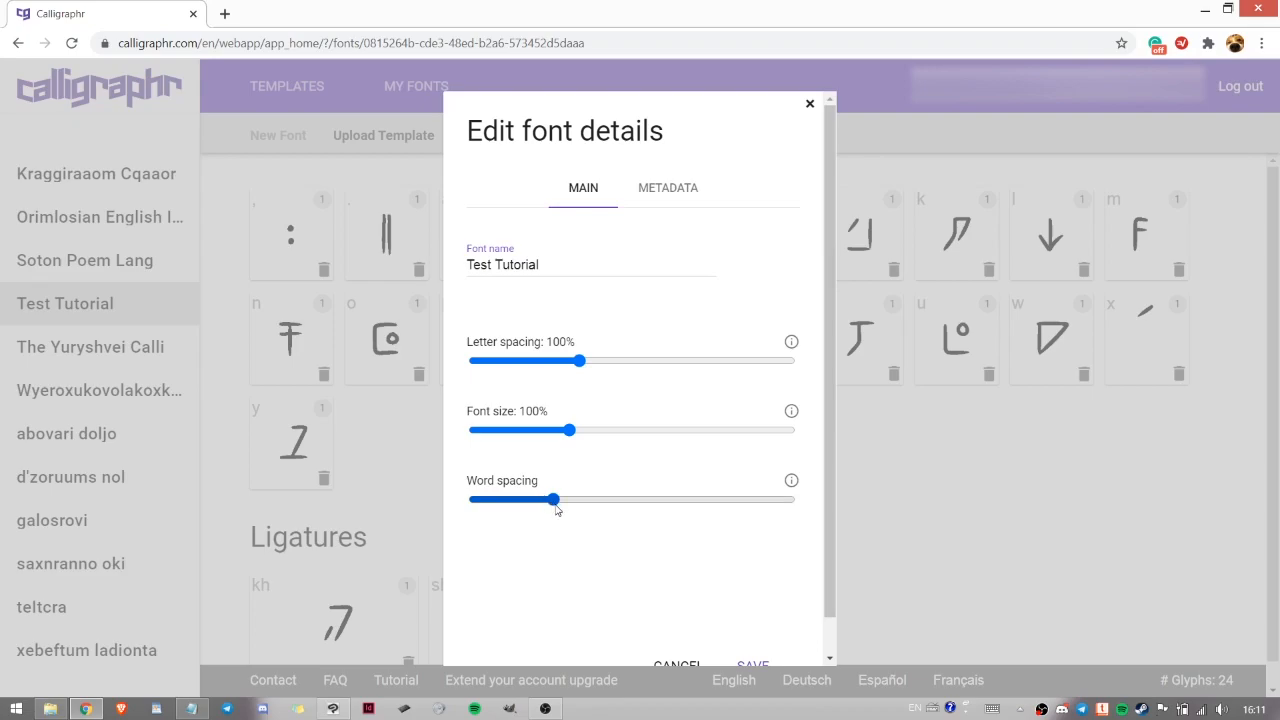
{"action": "left_click_drag", "start_coordinate": [556, 509], "coordinate": [585, 504]}
{"action": "scroll", "coordinate": [700, 569], "scroll_direction": "down", "scroll_amount": 1}
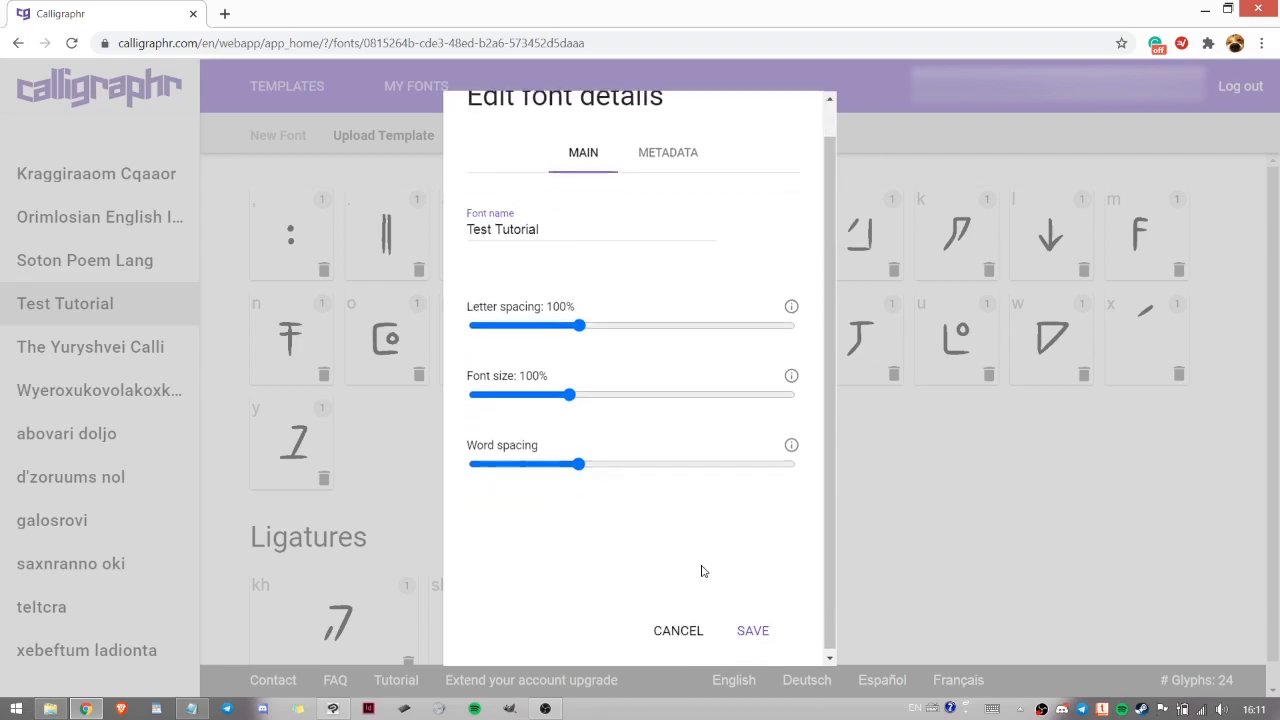
{"action": "left_click", "coordinate": [758, 628]}
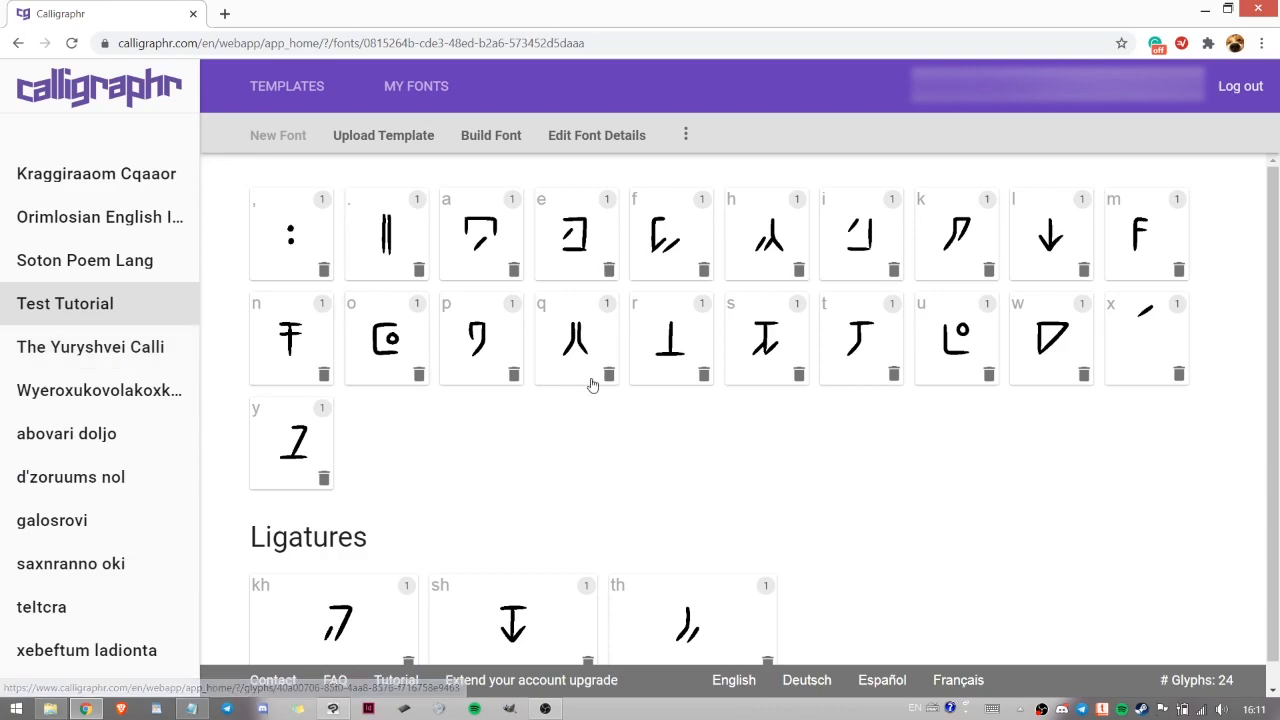
Step: Build the font under the name "tesa tutoriala"
{"action": "left_click", "coordinate": [491, 135]}
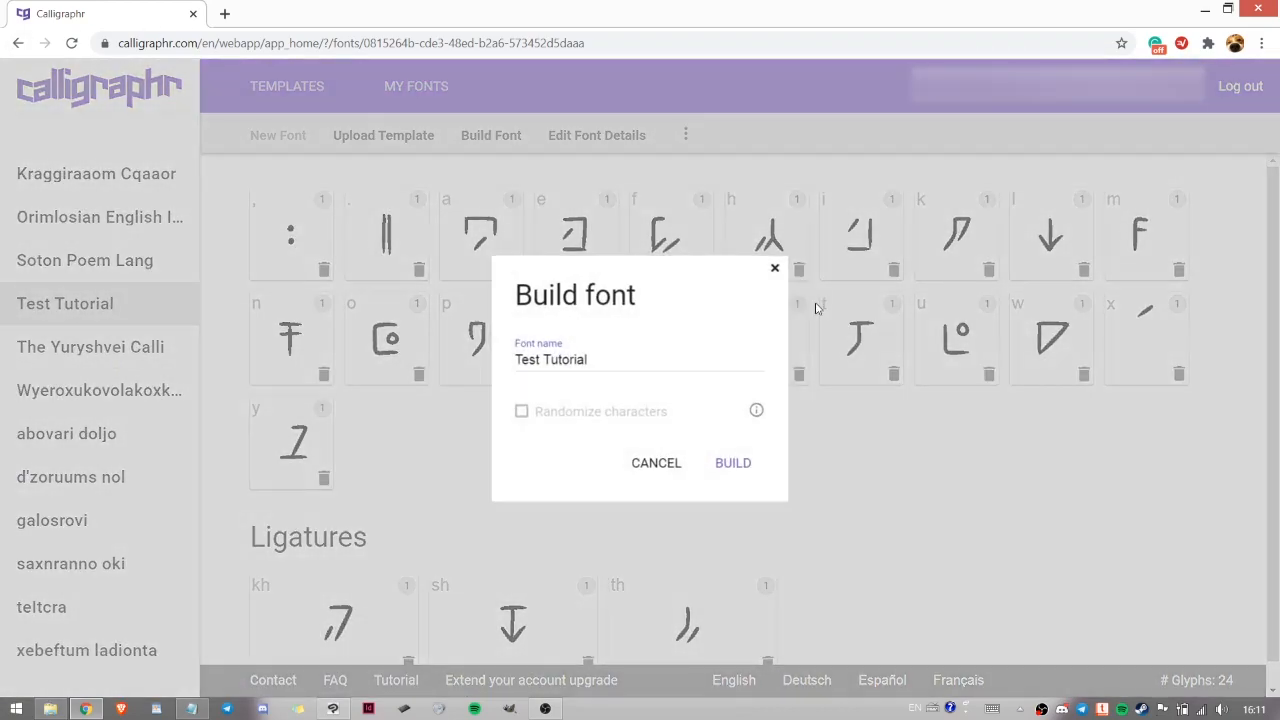
{"action": "triple_click", "coordinate": [618, 359]}
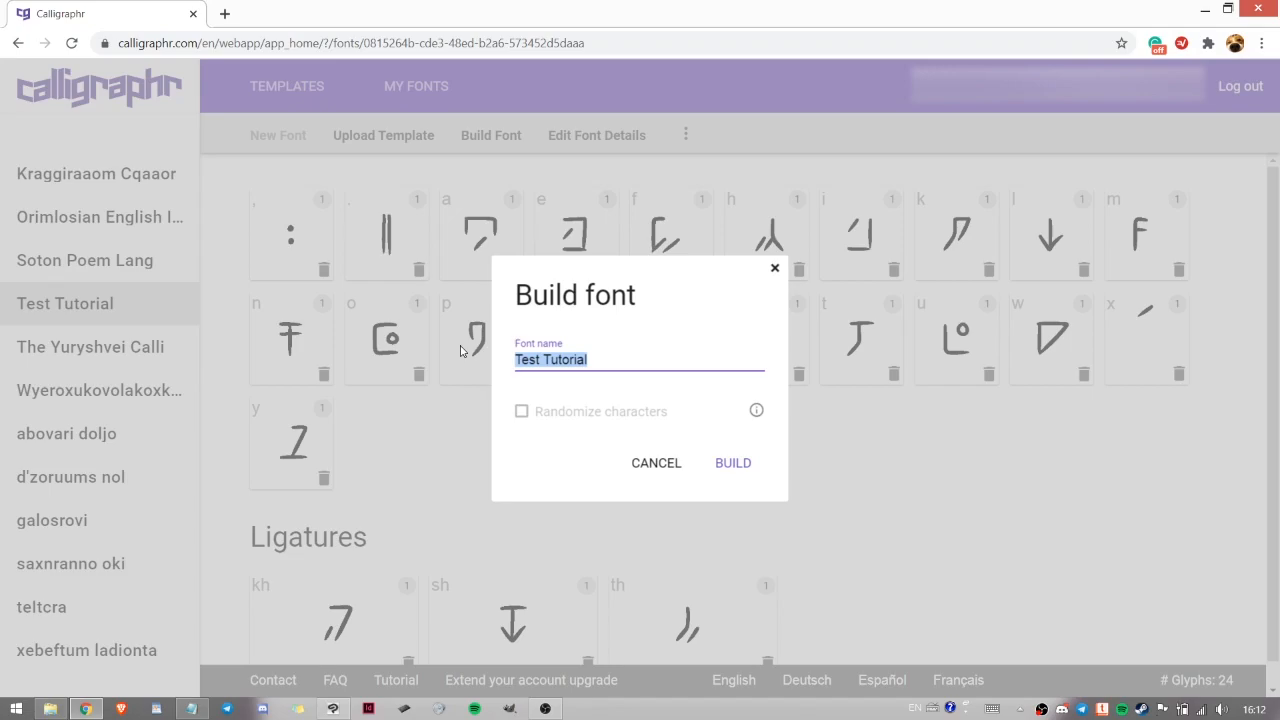
{"action": "type", "text": "tes"}
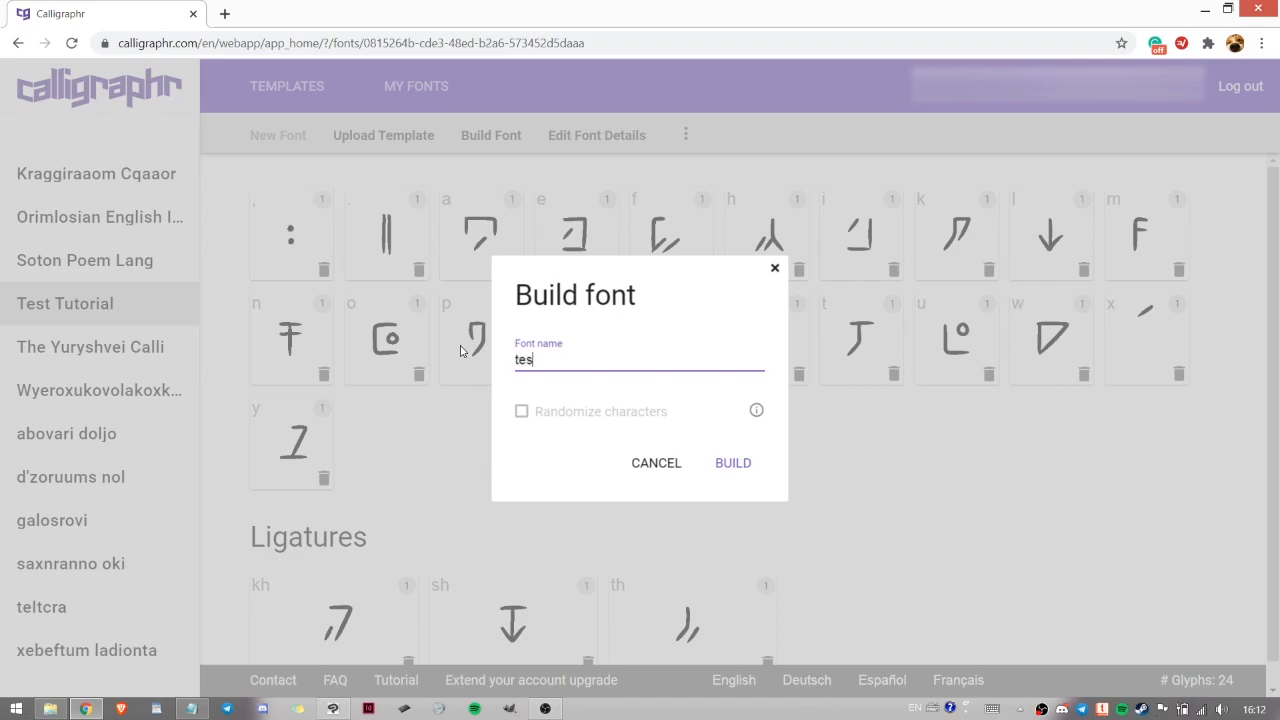
{"action": "type", "text": "a tutoriala"}
{"action": "left_click", "coordinate": [753, 462]}
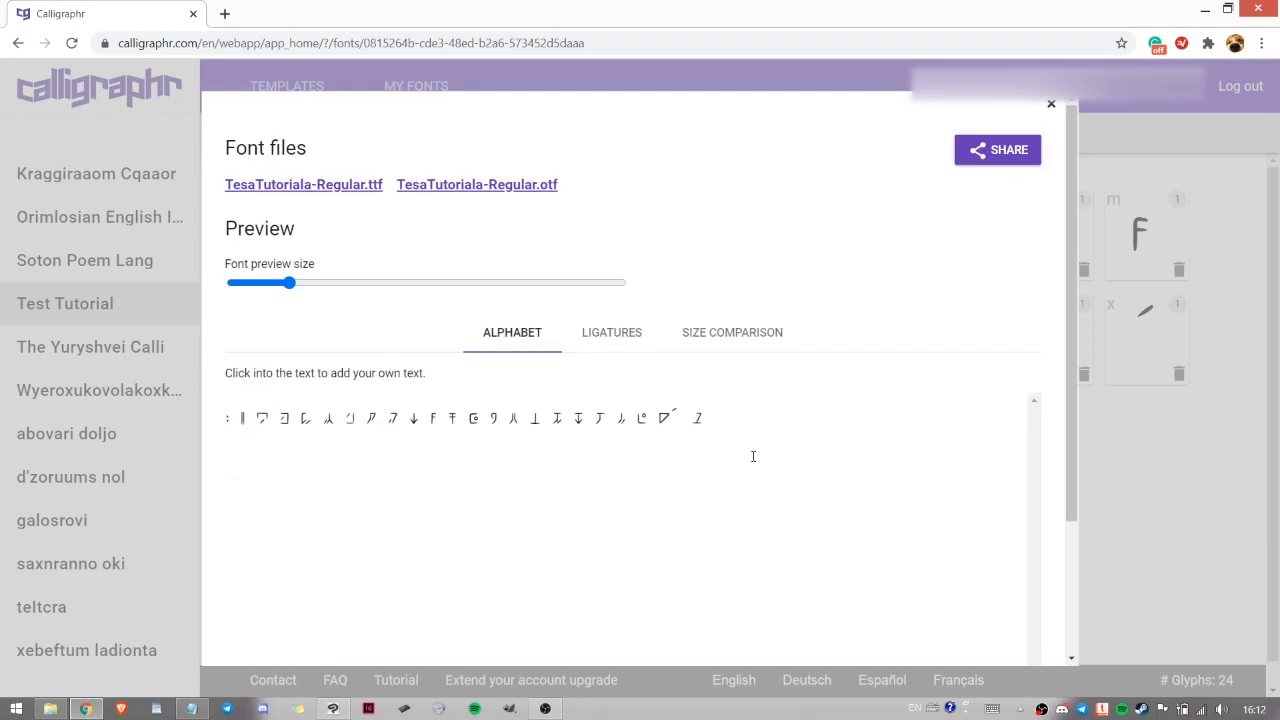
Step: Review the built font's size comparison and ligature sample, and return to the alphabet preview
{"action": "left_click", "coordinate": [730, 334]}
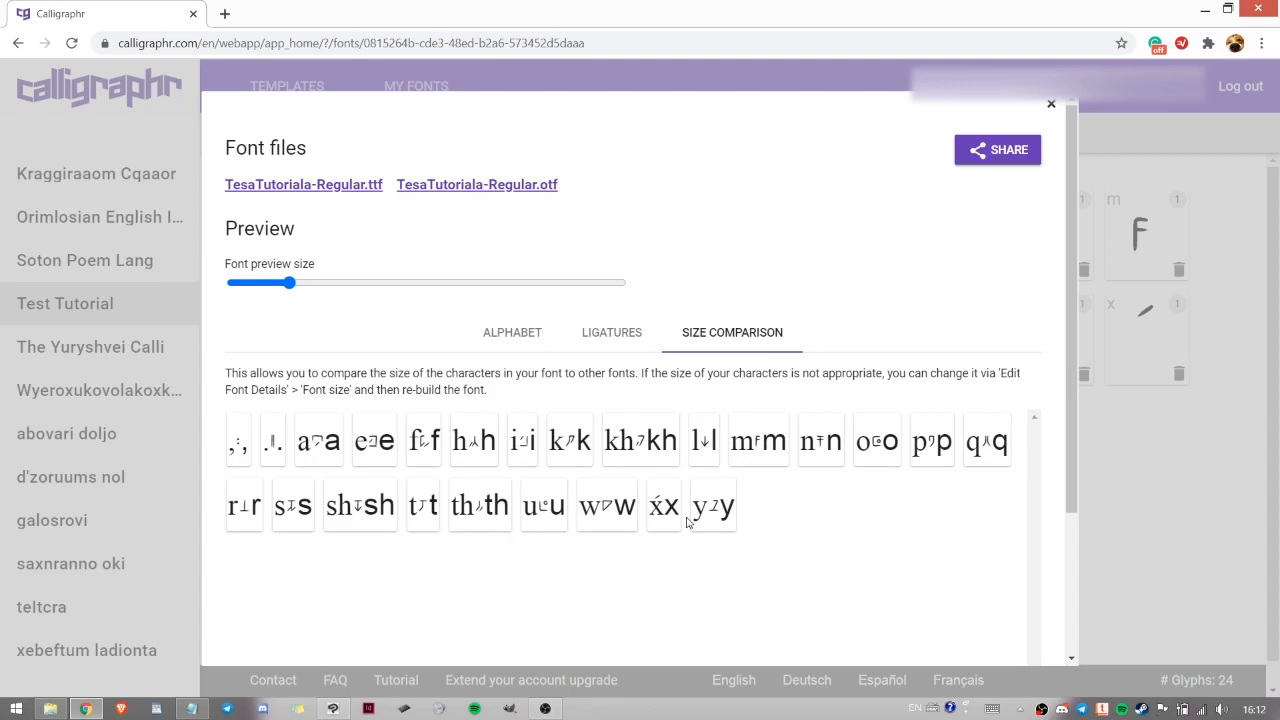
{"action": "left_click", "coordinate": [609, 350]}
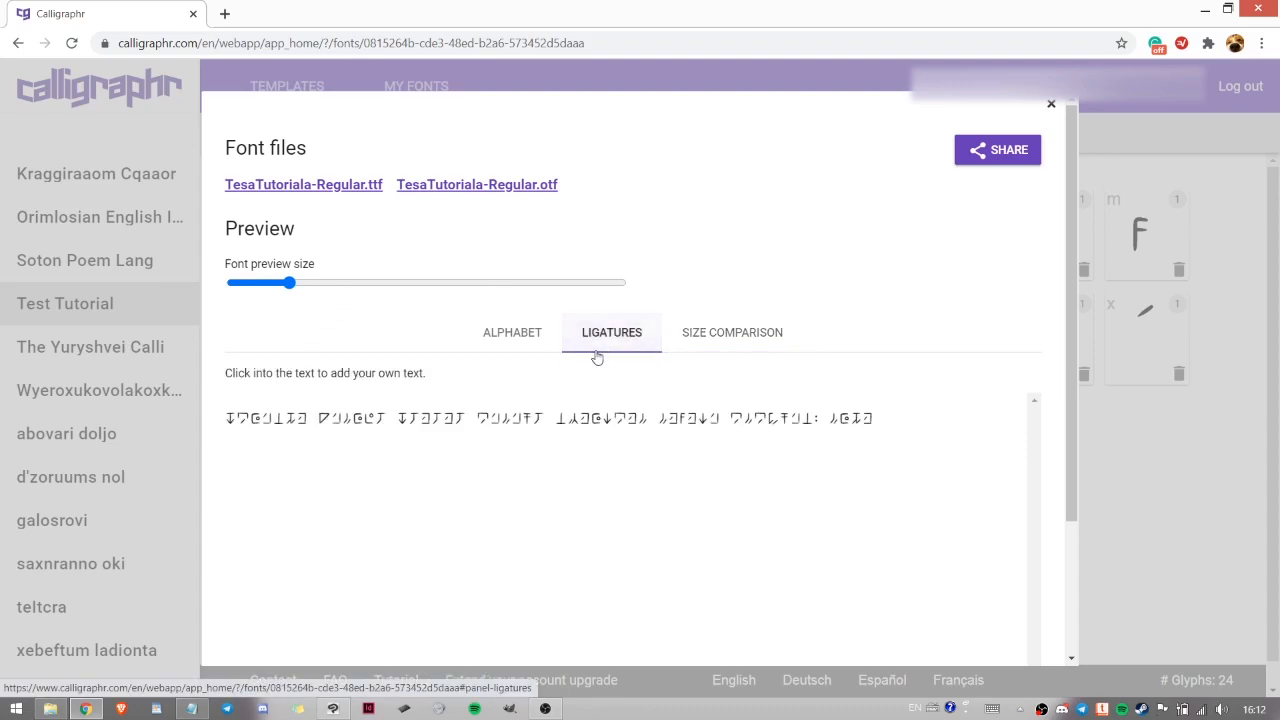
{"action": "left_click", "coordinate": [526, 345]}
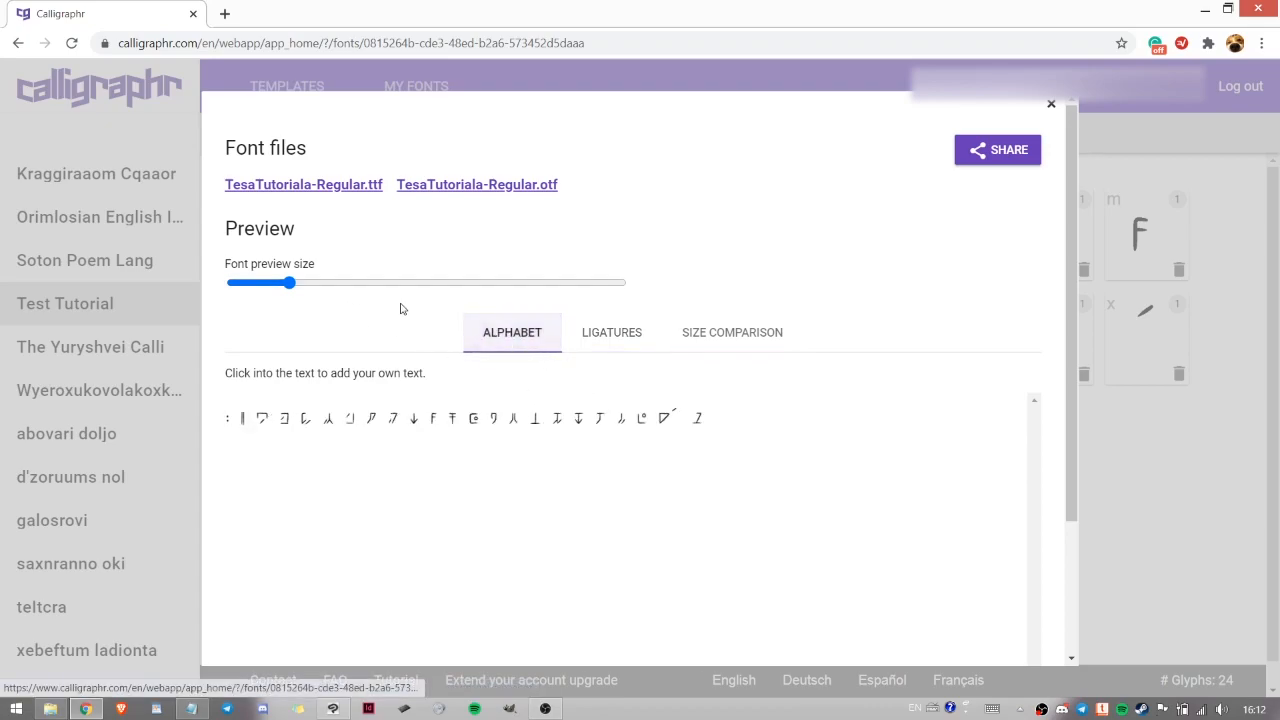
Step: Enlarge the alphabet preview and replace its text with "tesa tutoriala" to check the script and word spacing
{"action": "left_click_drag", "start_coordinate": [287, 285], "coordinate": [372, 284]}
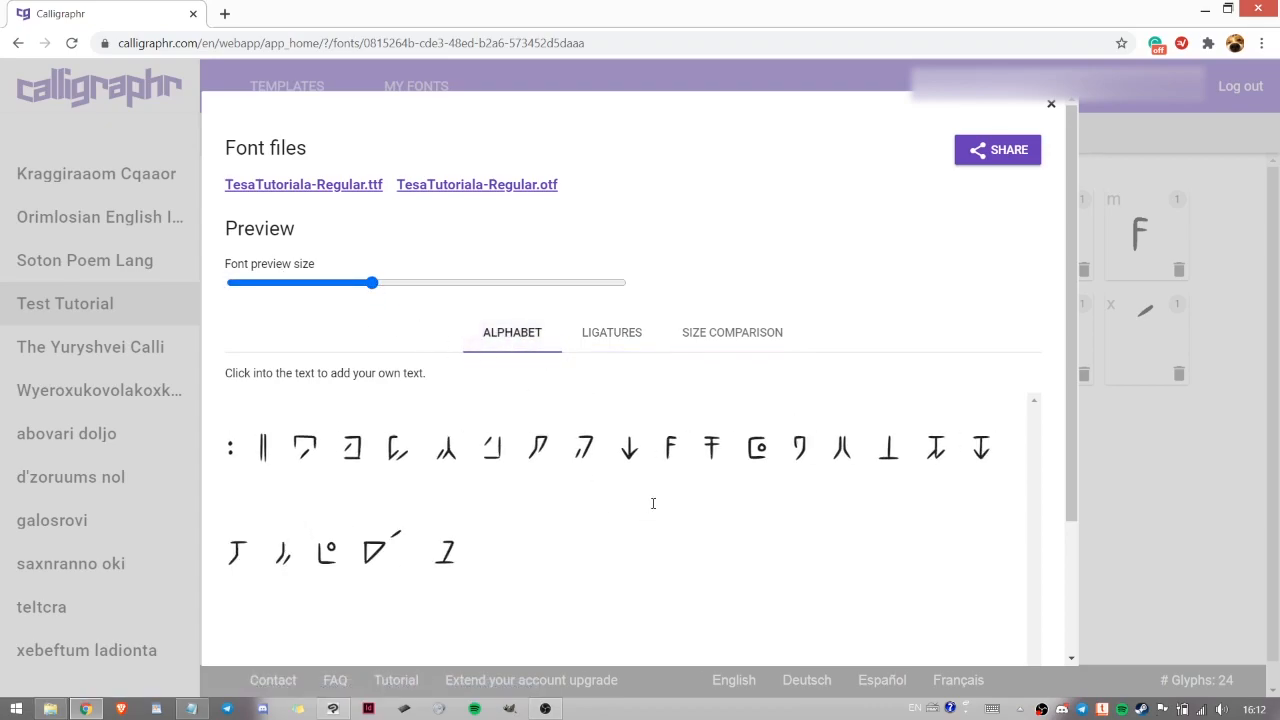
{"action": "triple_click", "coordinate": [653, 503]}
{"action": "key", "text": "BackSpace"}
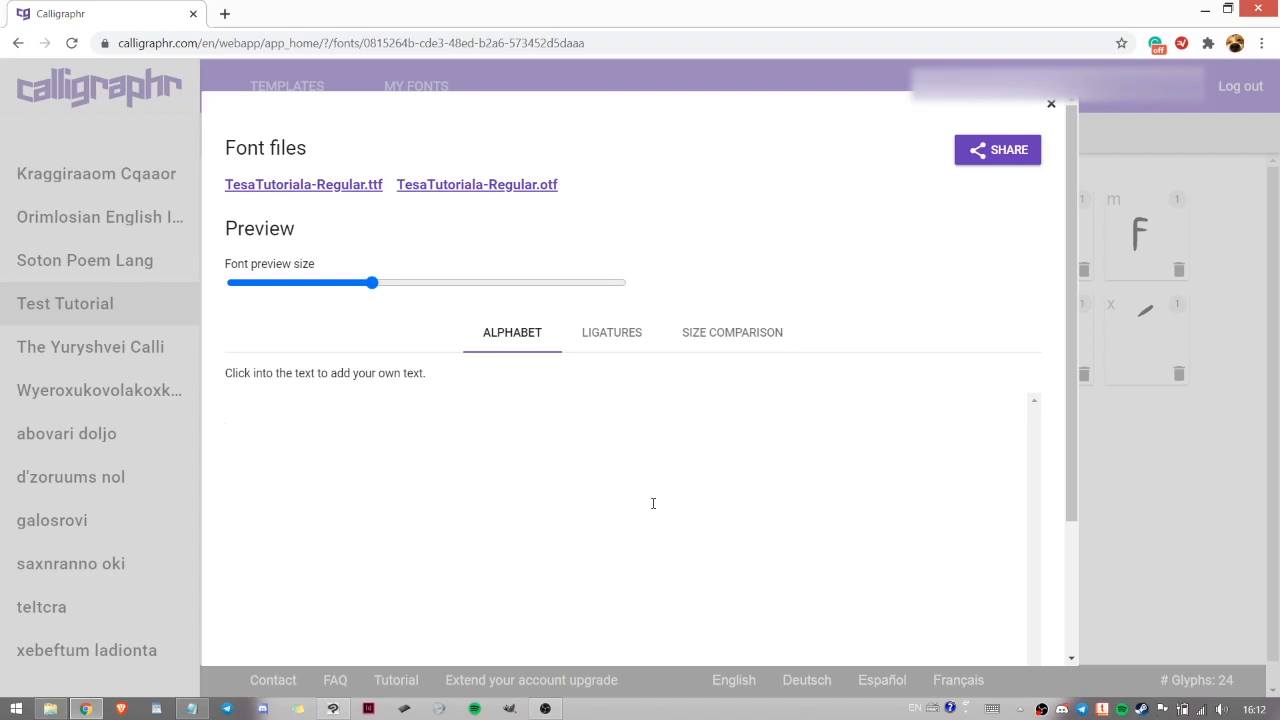
{"action": "left_click", "coordinate": [410, 284]}
{"action": "type", "text": "tesata tu"}
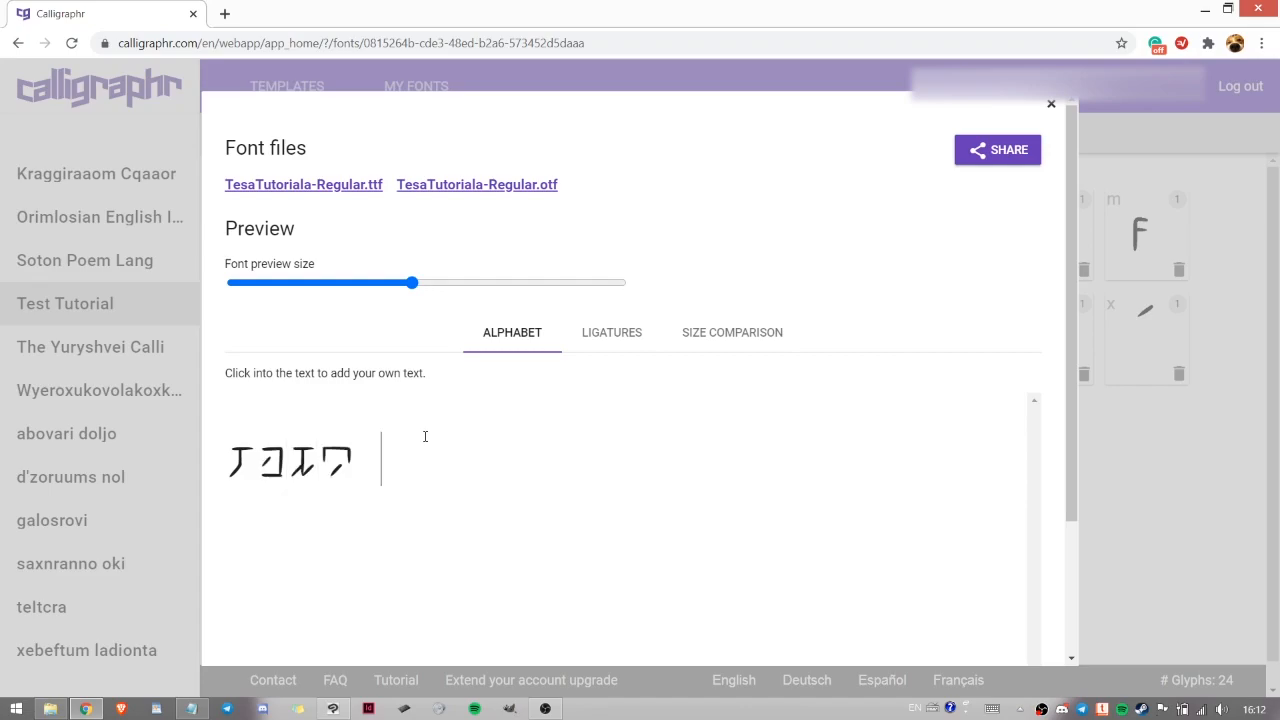
{"action": "type", "text": "tori"}
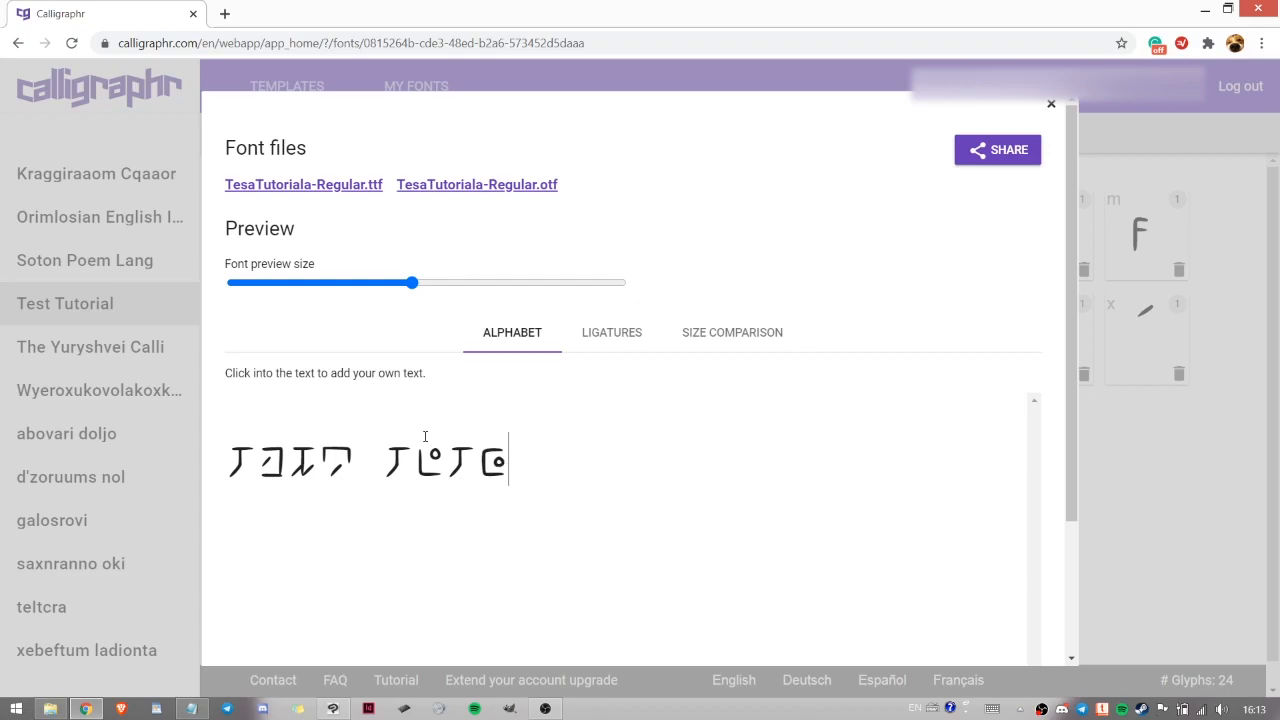
{"action": "type", "text": "ala"}
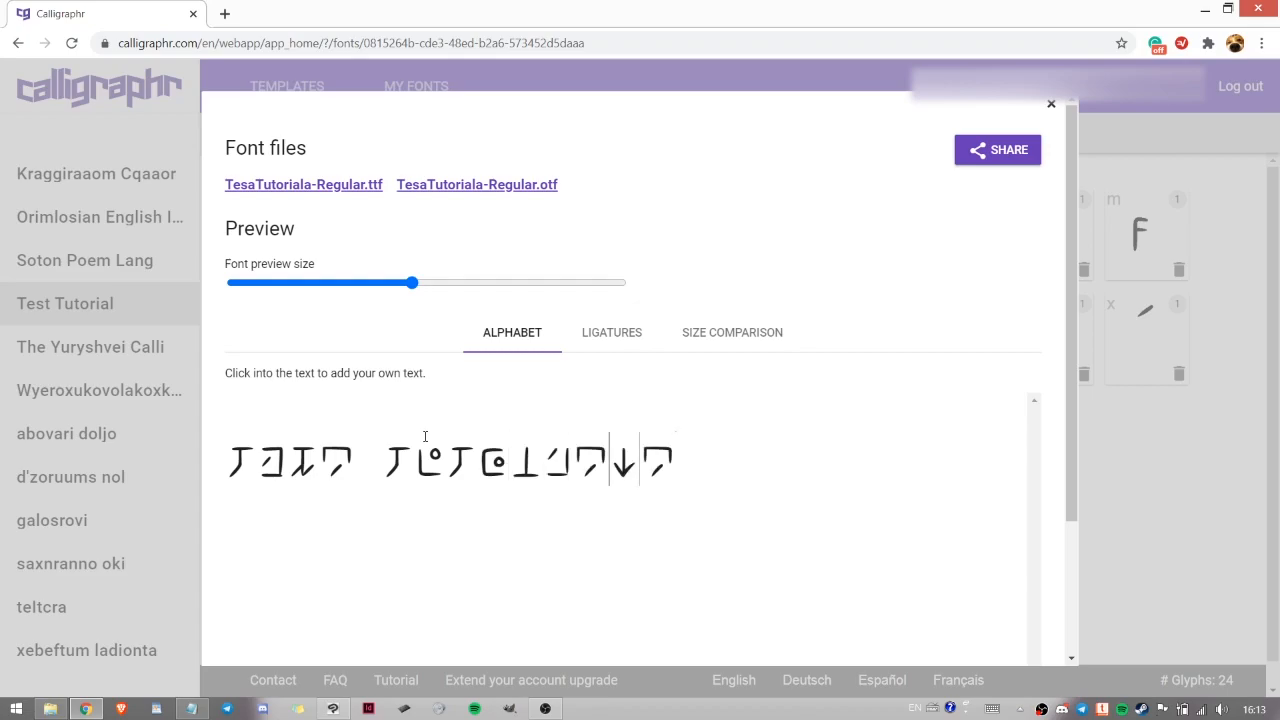
Step: Insert the x mark at two places within the preview words to check its placement, and clear the preview text
{"action": "key", "text": "Left"}
{"action": "key", "text": "Left"}
{"action": "type", "text": "x"}
{"action": "key", "text": "Left"}
{"action": "key", "text": "Left"}
{"action": "key", "text": "Left"}
{"action": "key", "text": "Left"}
{"action": "key", "text": "Left"}
{"action": "key", "text": "Left"}
{"action": "key", "text": "Left"}
{"action": "key", "text": "Left"}
{"action": "key", "text": "Left"}
{"action": "key", "text": "Left"}
{"action": "key", "text": "Left"}
{"action": "type", "text": "x"}
{"action": "key", "text": "ctrl+a"}
{"action": "key", "text": "BackSpace"}
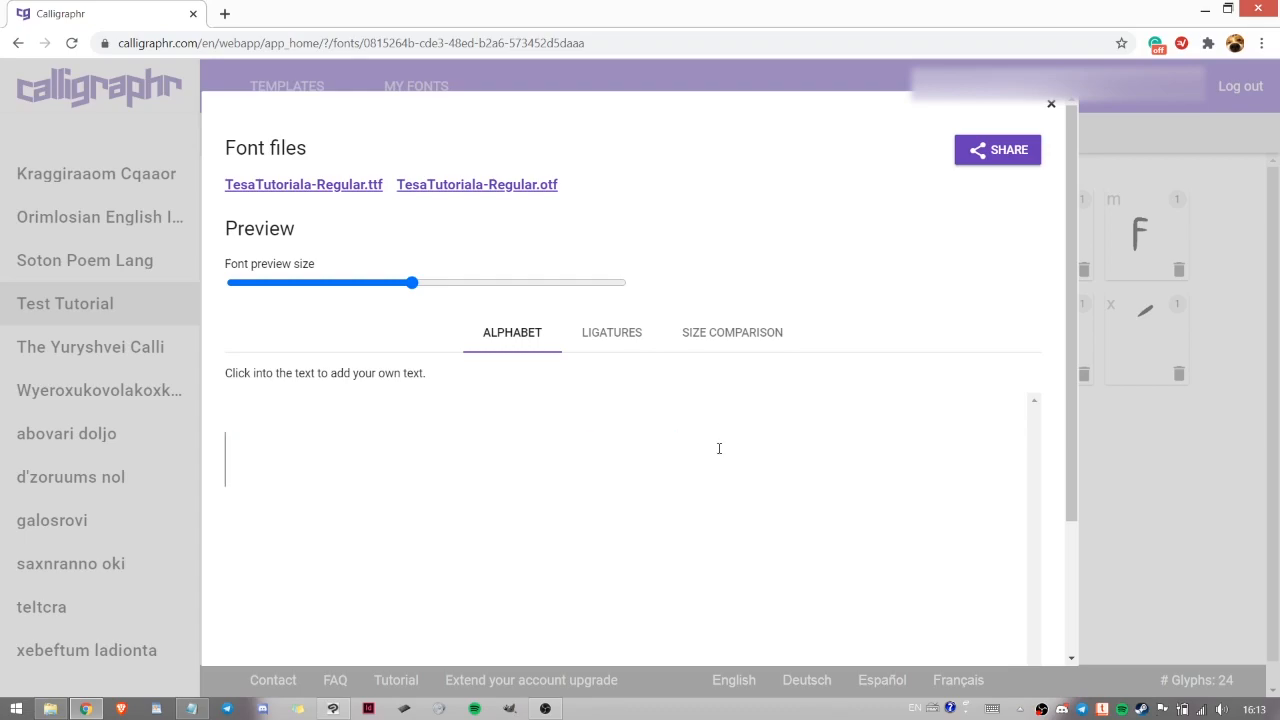
Step: Download TesaTutoriala-Regular.otf, open the file, install the font and close the font viewer
{"action": "left_click", "coordinate": [440, 192]}
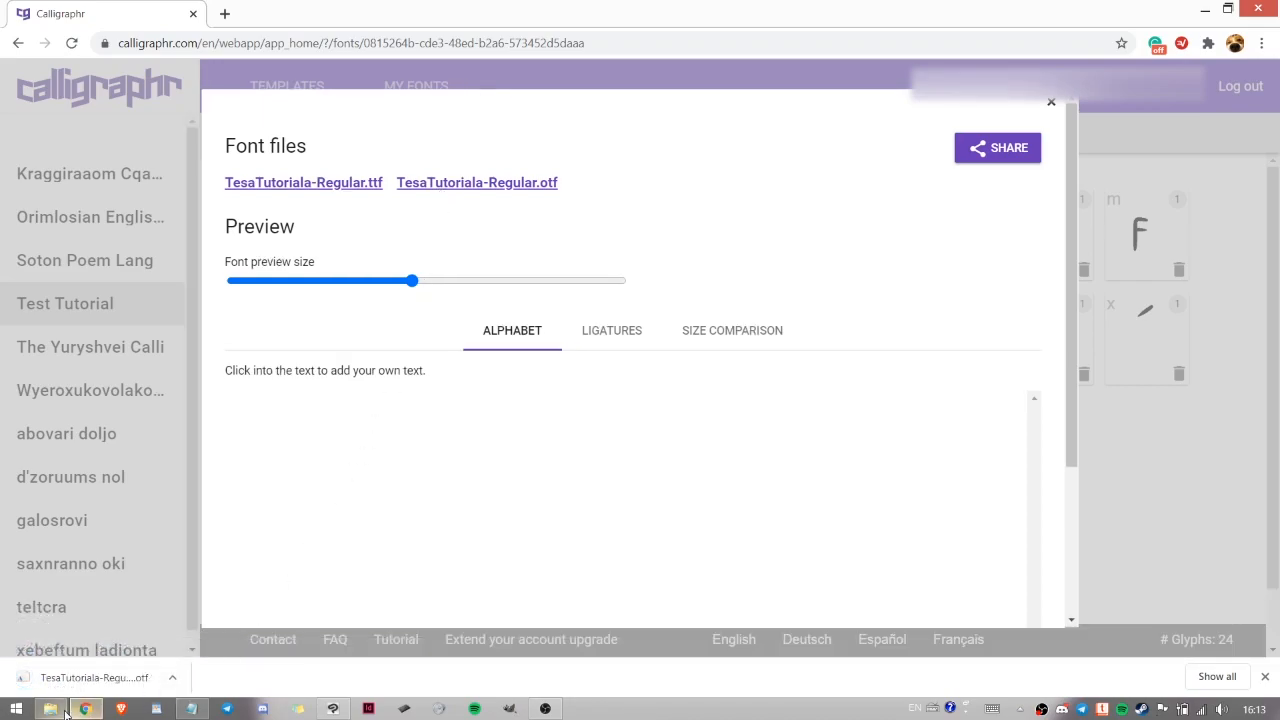
{"action": "left_click", "coordinate": [127, 681]}
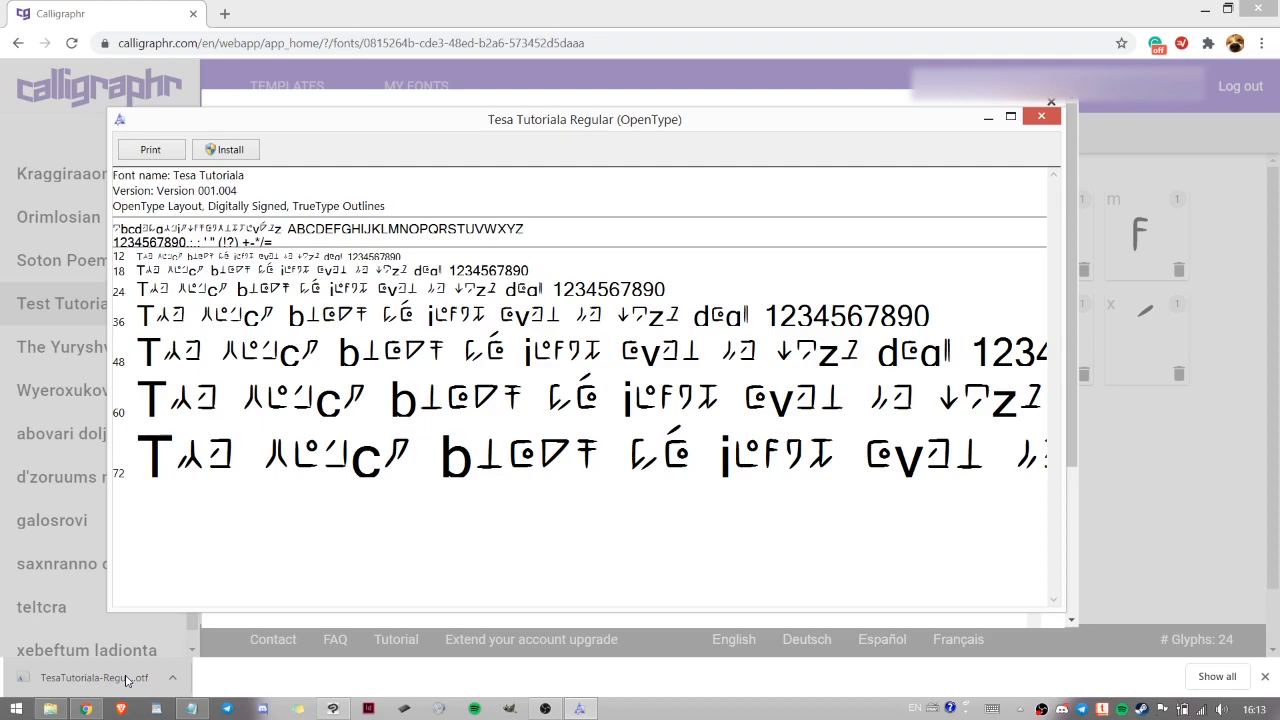
{"action": "left_click", "coordinate": [226, 149]}
{"action": "left_click", "coordinate": [1041, 116]}
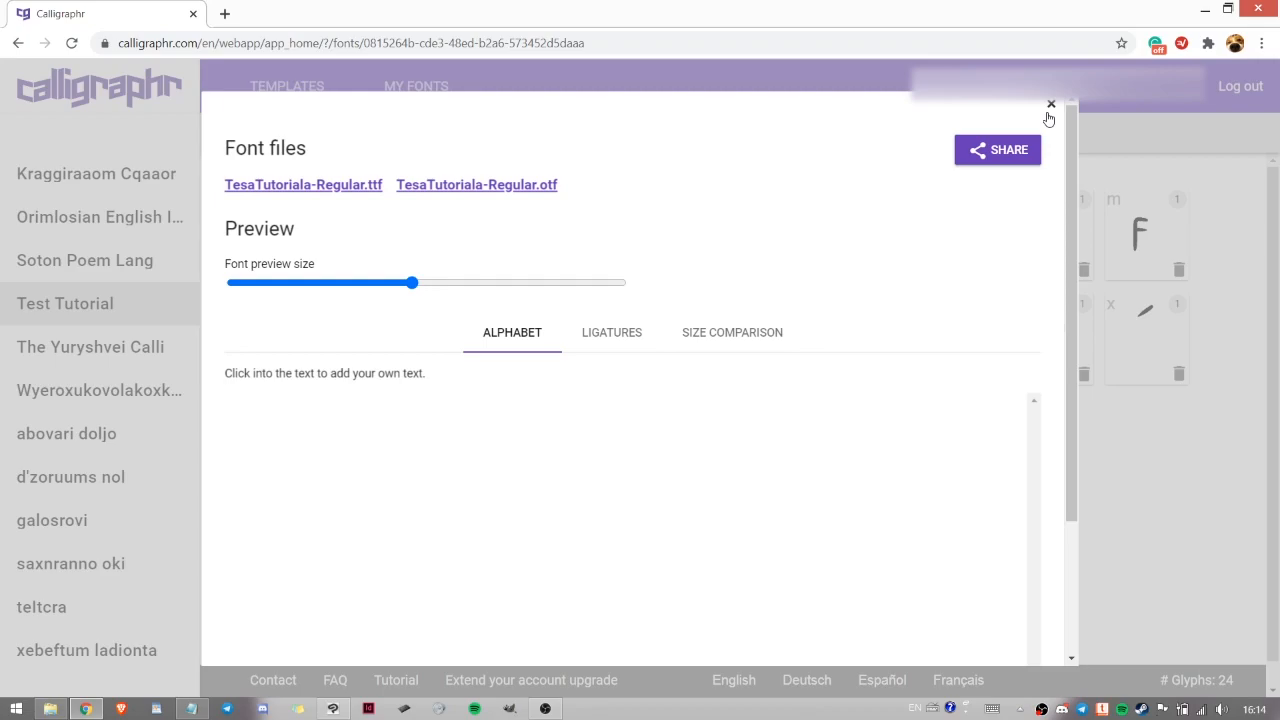
Step: Enter the ligatures "kh sh th" in the font preview to check how they render
{"action": "left_click", "coordinate": [537, 460]}
{"action": "type", "text": "a b c"}
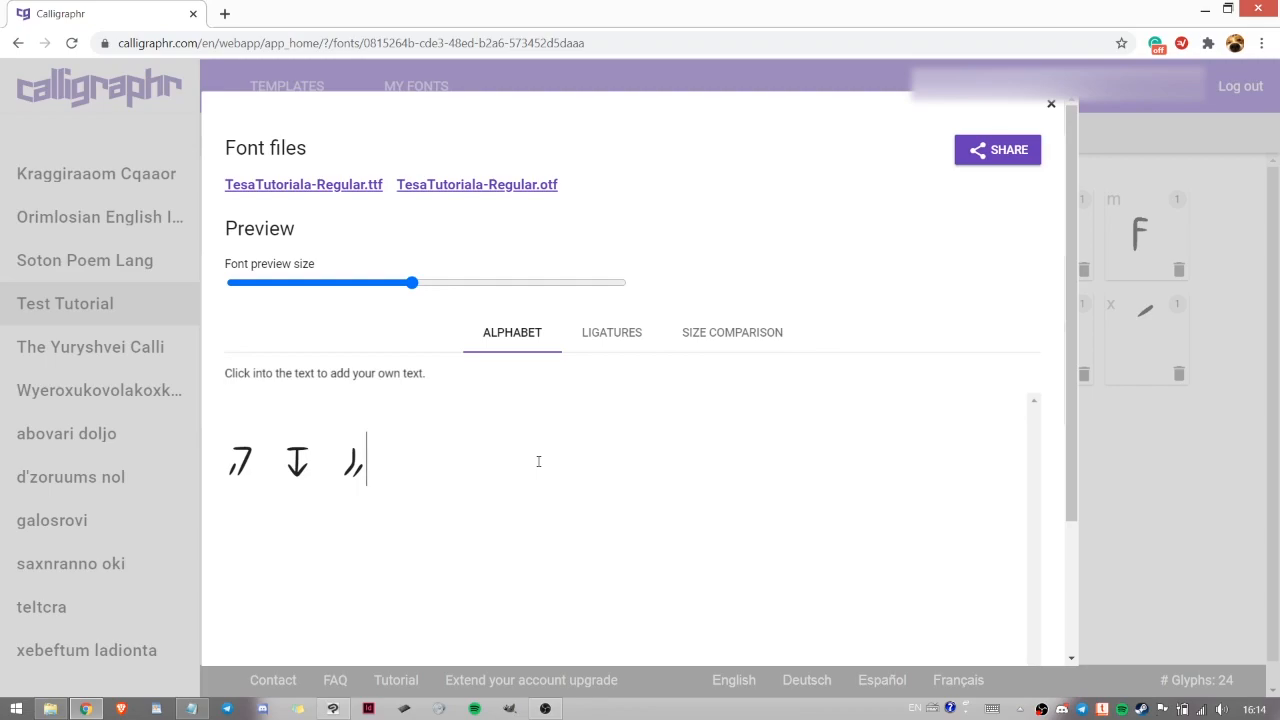
Step: Switch to GIMP and create a new image from the 1280×720 (HD 720p) template
{"action": "left_click", "coordinate": [513, 708]}
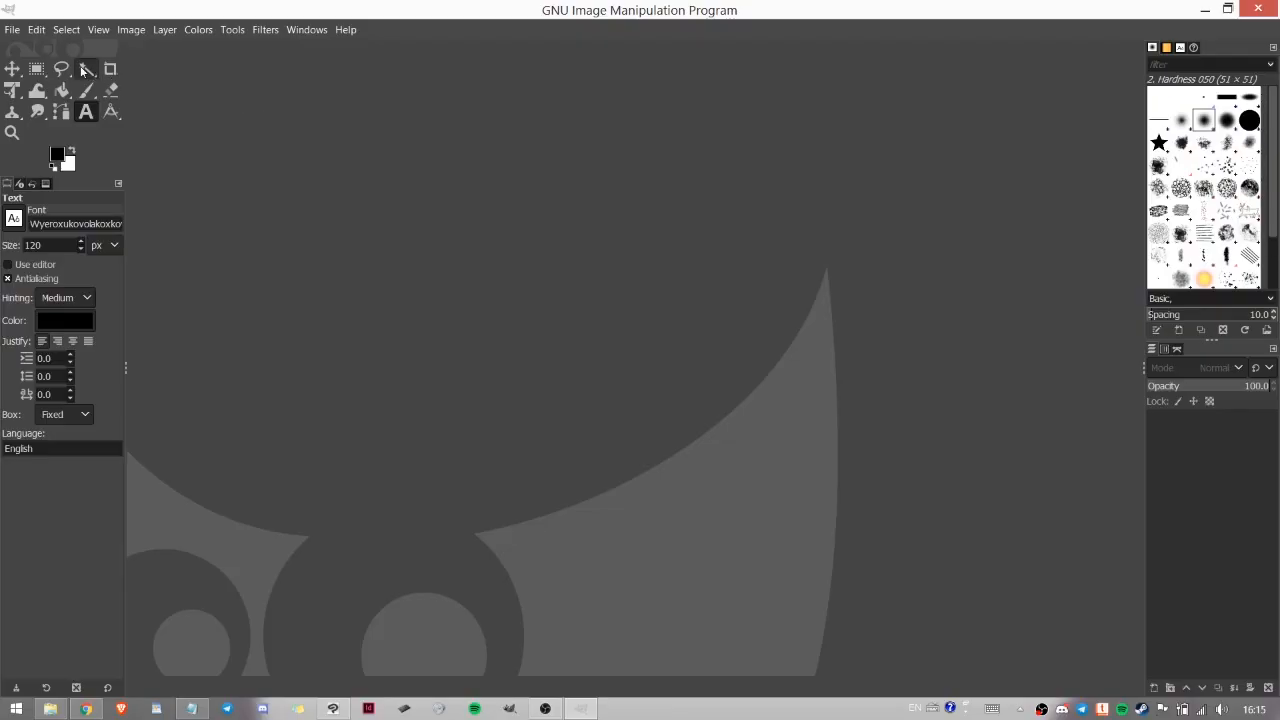
{"action": "left_click", "coordinate": [12, 29]}
{"action": "left_click", "coordinate": [58, 51]}
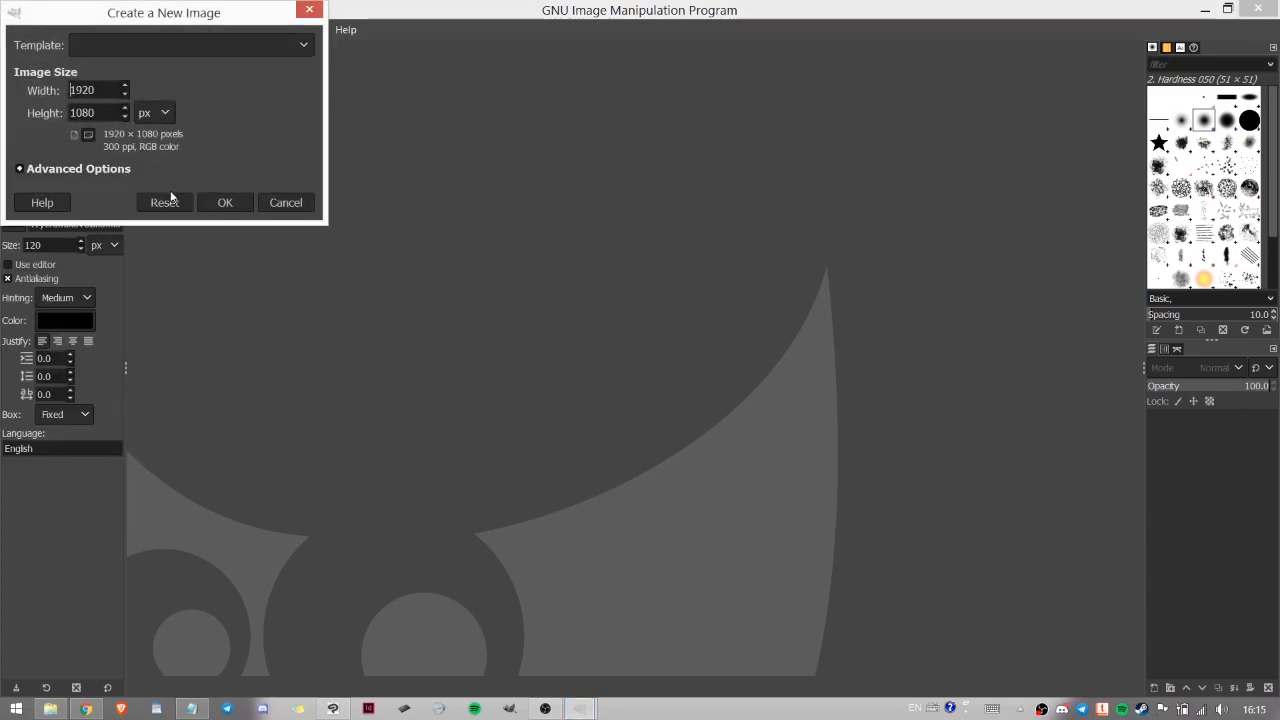
{"action": "left_click", "coordinate": [220, 47]}
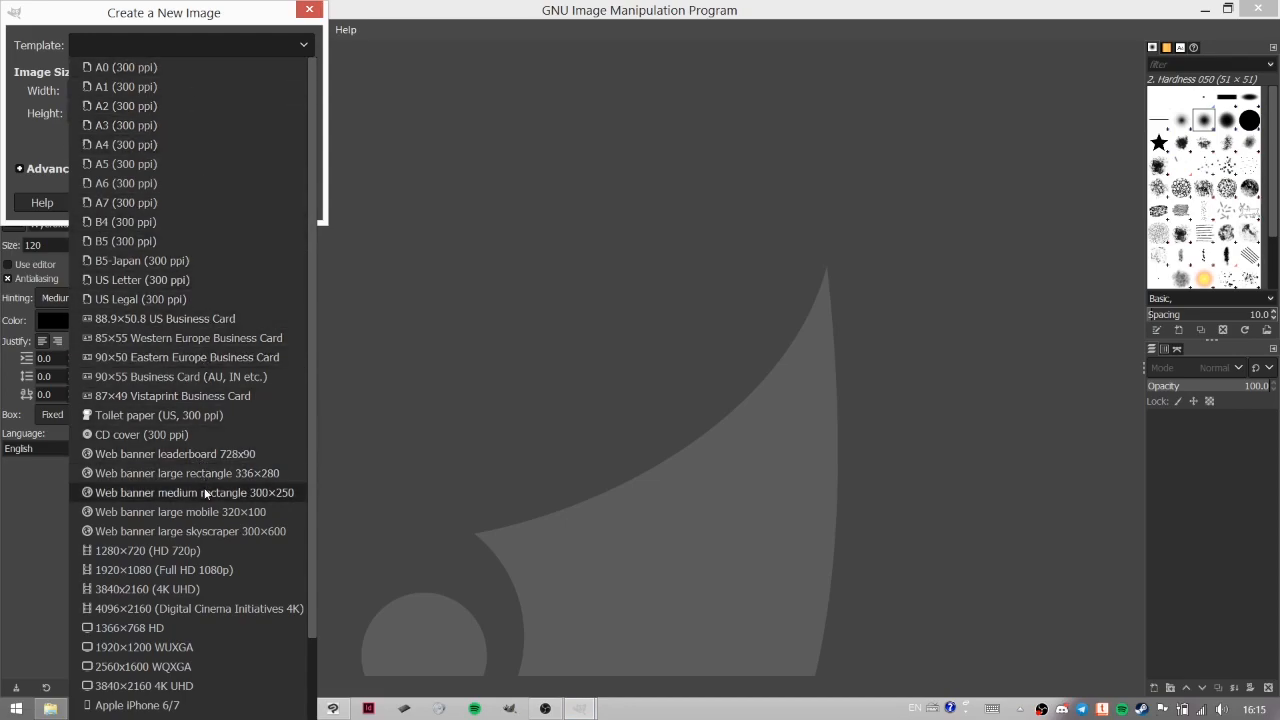
{"action": "scroll", "coordinate": [232, 646], "scroll_direction": "down", "scroll_amount": 2}
{"action": "scroll", "coordinate": [233, 660], "scroll_direction": "down", "scroll_amount": 1}
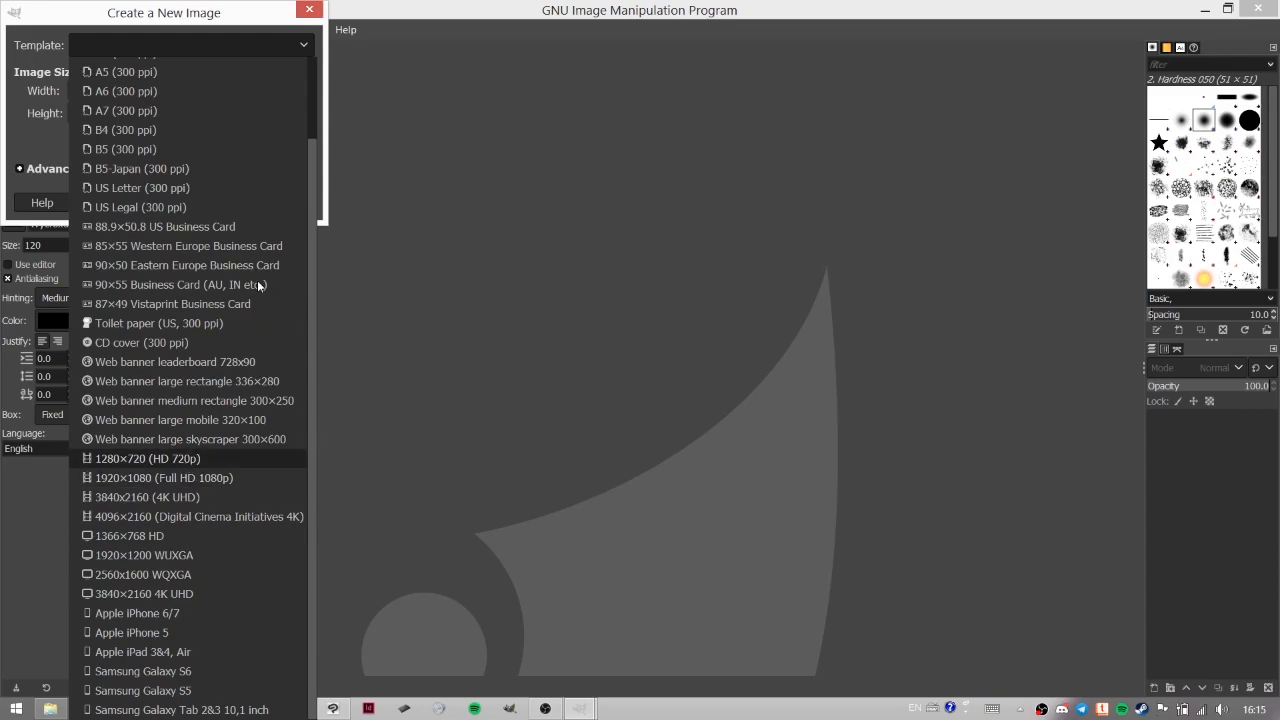
{"action": "key", "text": "Return"}
{"action": "key", "text": "Return"}
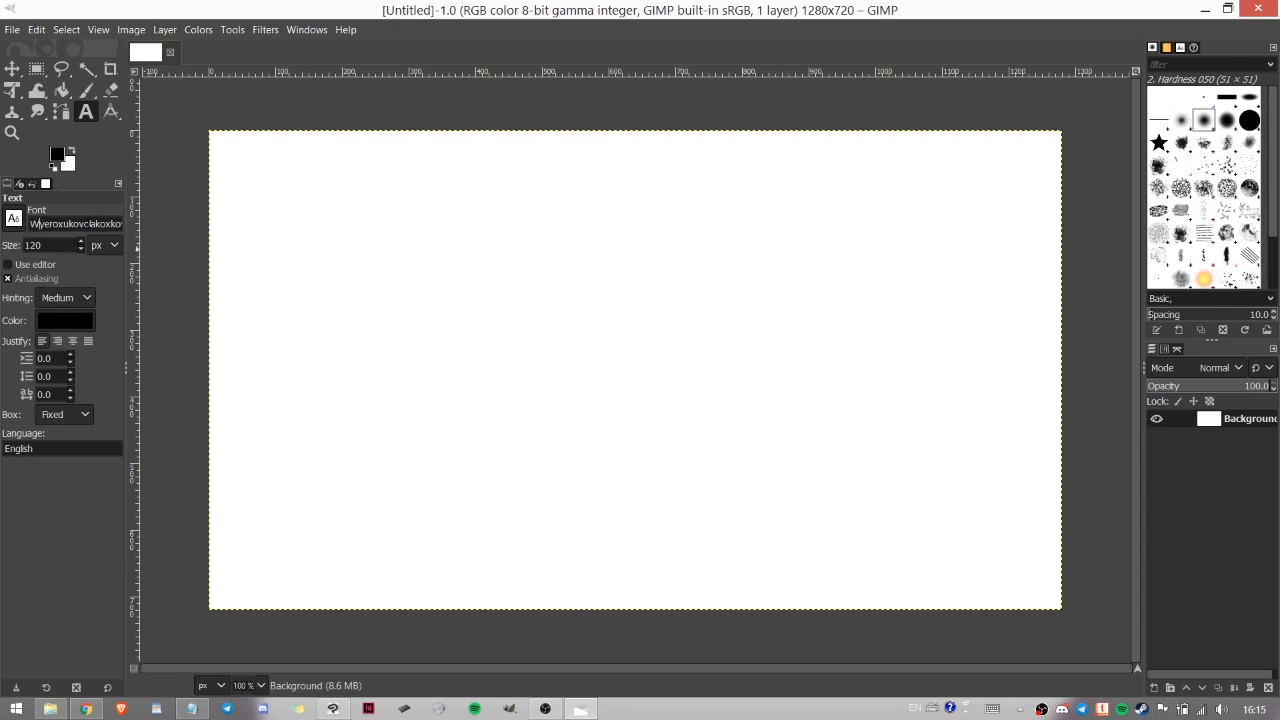
Step: Set the Text tool's font to Tesa Tutoriala
{"action": "left_click", "coordinate": [13, 218]}
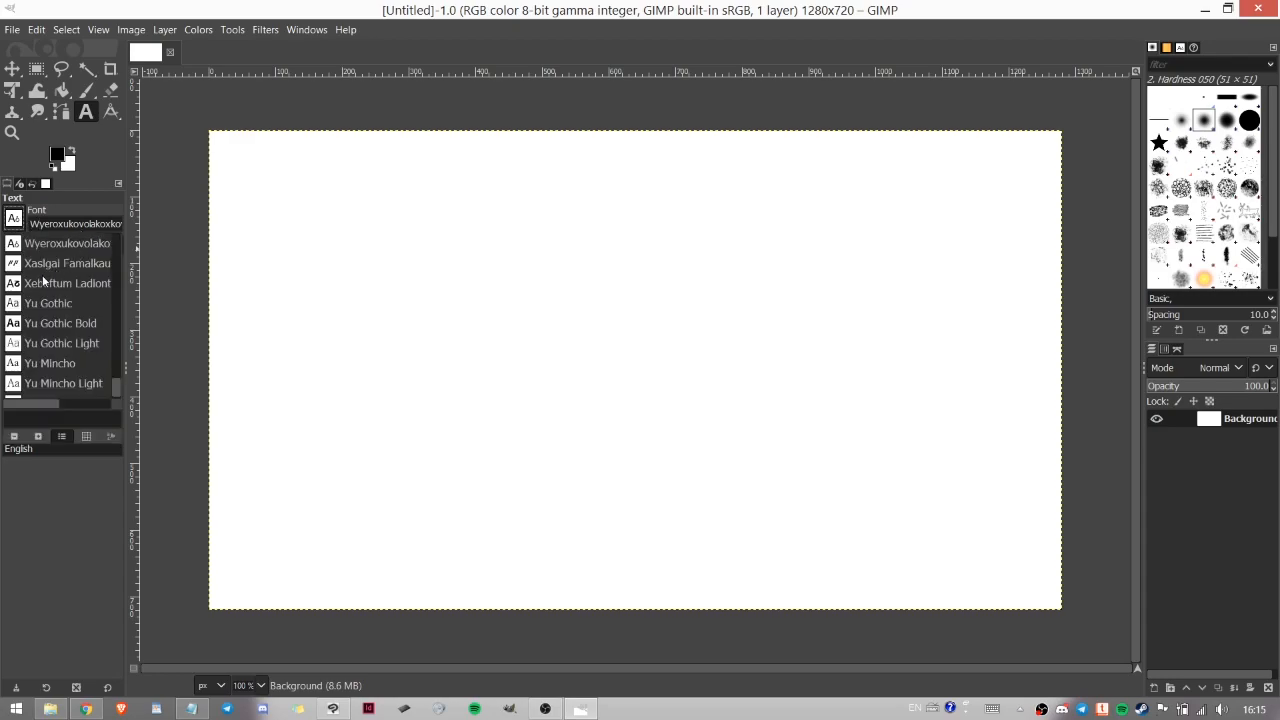
{"action": "scroll", "coordinate": [118, 378], "scroll_direction": "up", "scroll_amount": 5}
{"action": "scroll", "coordinate": [122, 356], "scroll_direction": "down", "scroll_amount": 8}
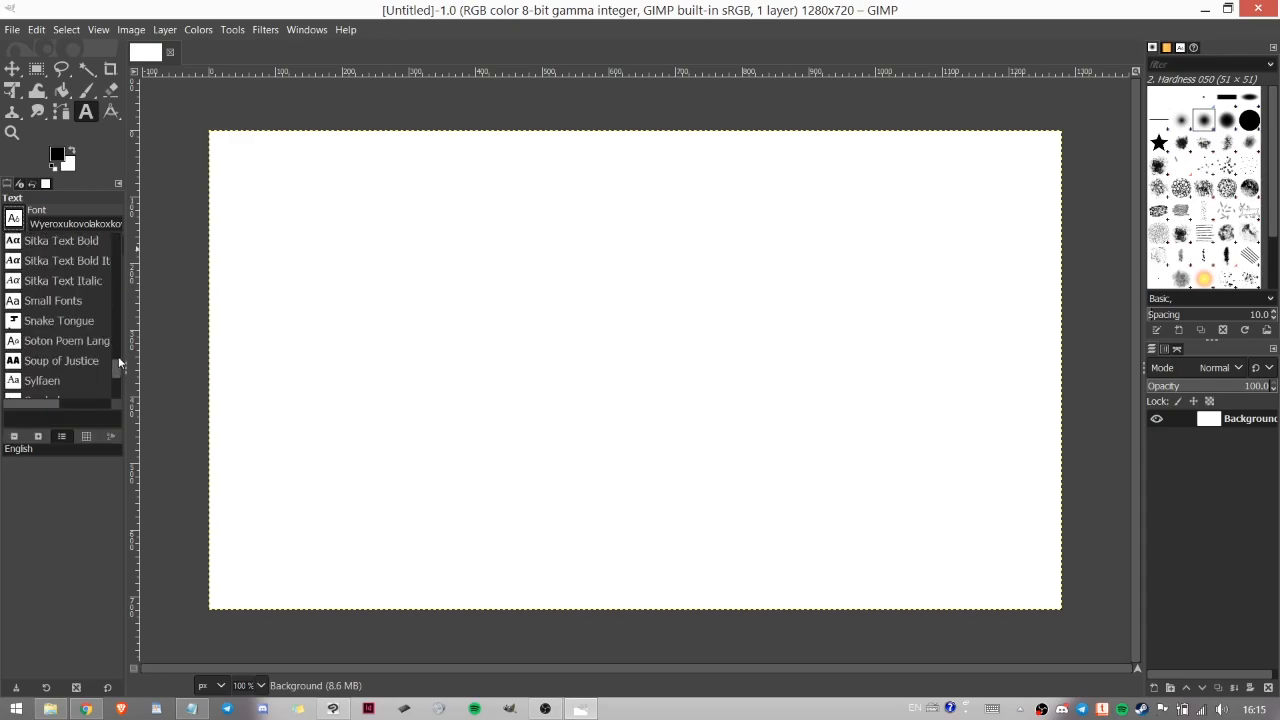
{"action": "scroll", "coordinate": [108, 341], "scroll_direction": "up", "scroll_amount": 15}
{"action": "scroll", "coordinate": [106, 339], "scroll_direction": "down", "scroll_amount": 2}
{"action": "scroll", "coordinate": [106, 339], "scroll_direction": "down", "scroll_amount": 2}
{"action": "scroll", "coordinate": [106, 339], "scroll_direction": "up", "scroll_amount": 1}
{"action": "scroll", "coordinate": [106, 339], "scroll_direction": "down", "scroll_amount": 2}
{"action": "scroll", "coordinate": [106, 339], "scroll_direction": "down", "scroll_amount": 3}
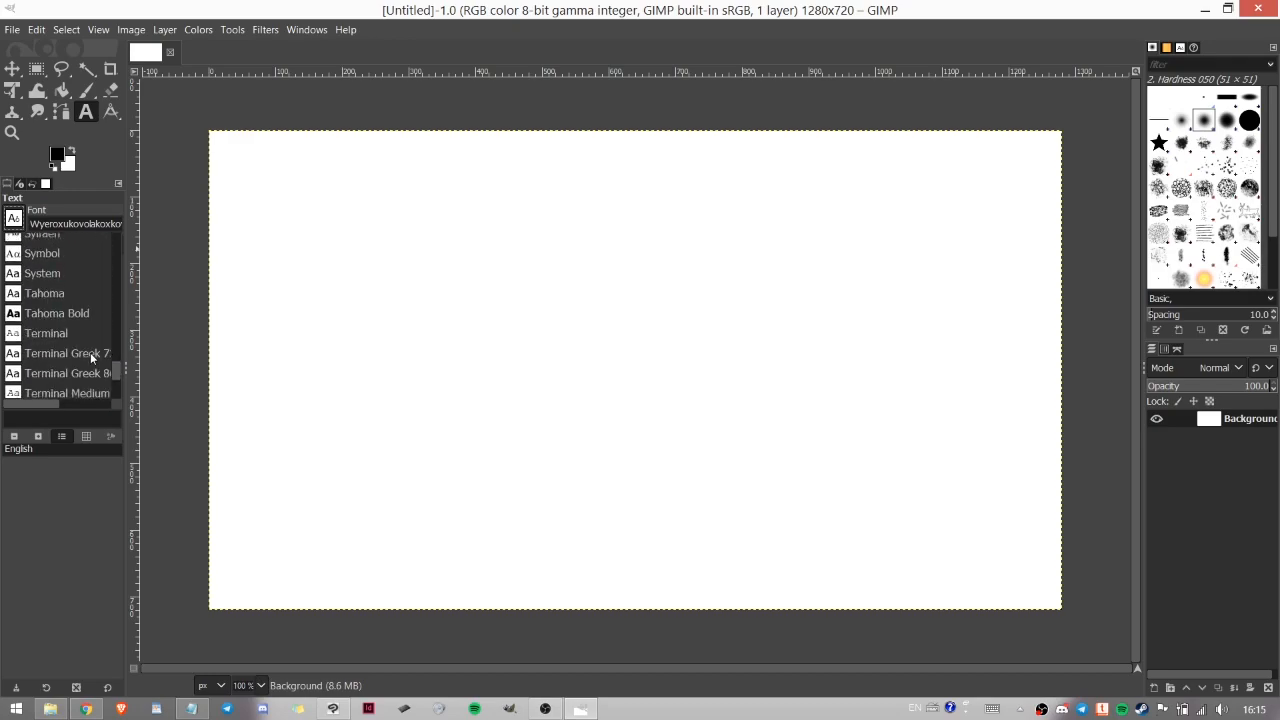
{"action": "left_click", "coordinate": [57, 362]}
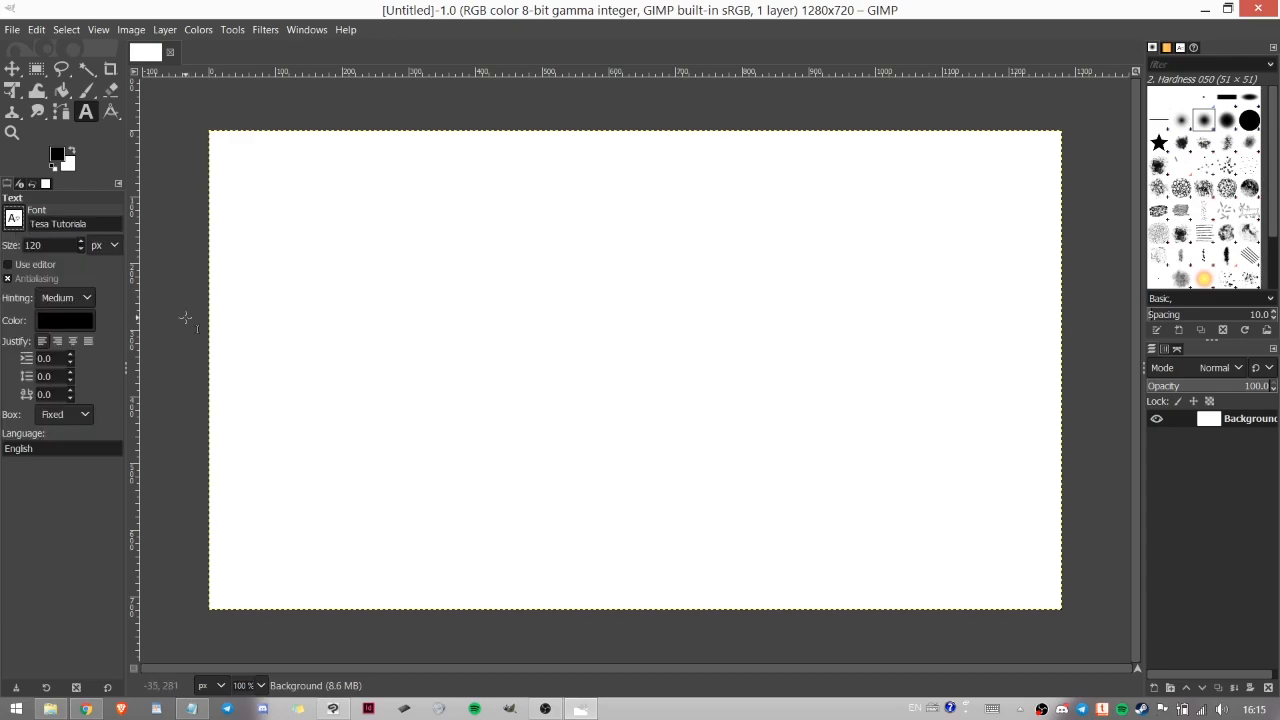
Step: Draw a text box about 710 × 260 px in the upper part of the canvas, and try the letters "as" in it before clearing them
{"action": "left_click_drag", "start_coordinate": [314, 203], "coordinate": [786, 378]}
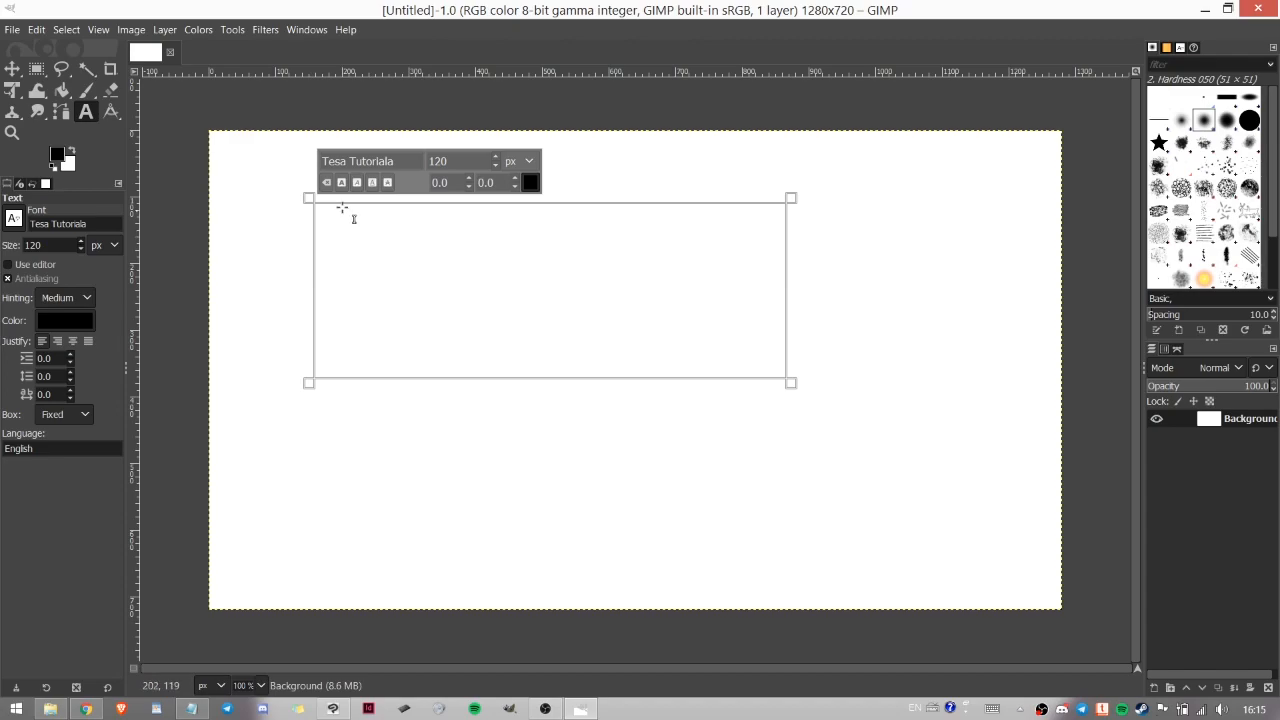
{"action": "scroll", "coordinate": [330, 219], "scroll_direction": "up", "scroll_amount": 4, "text": "ctrl"}
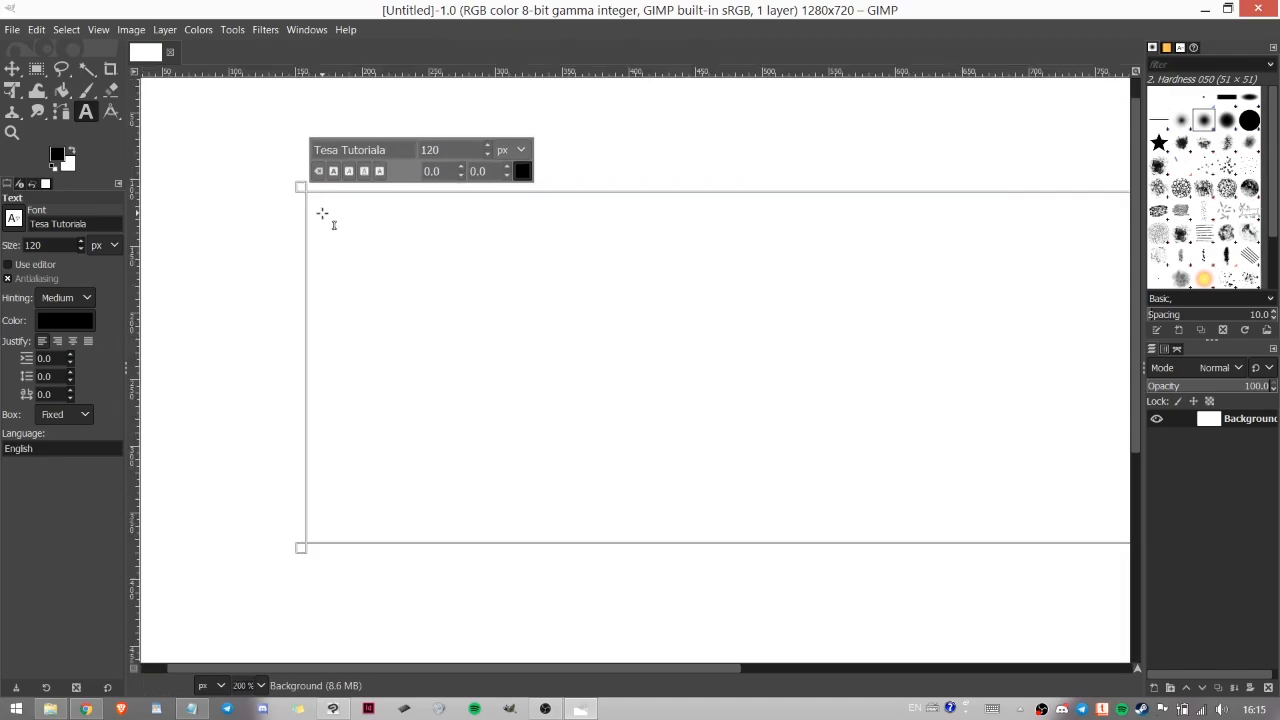
{"action": "type", "text": "as"}
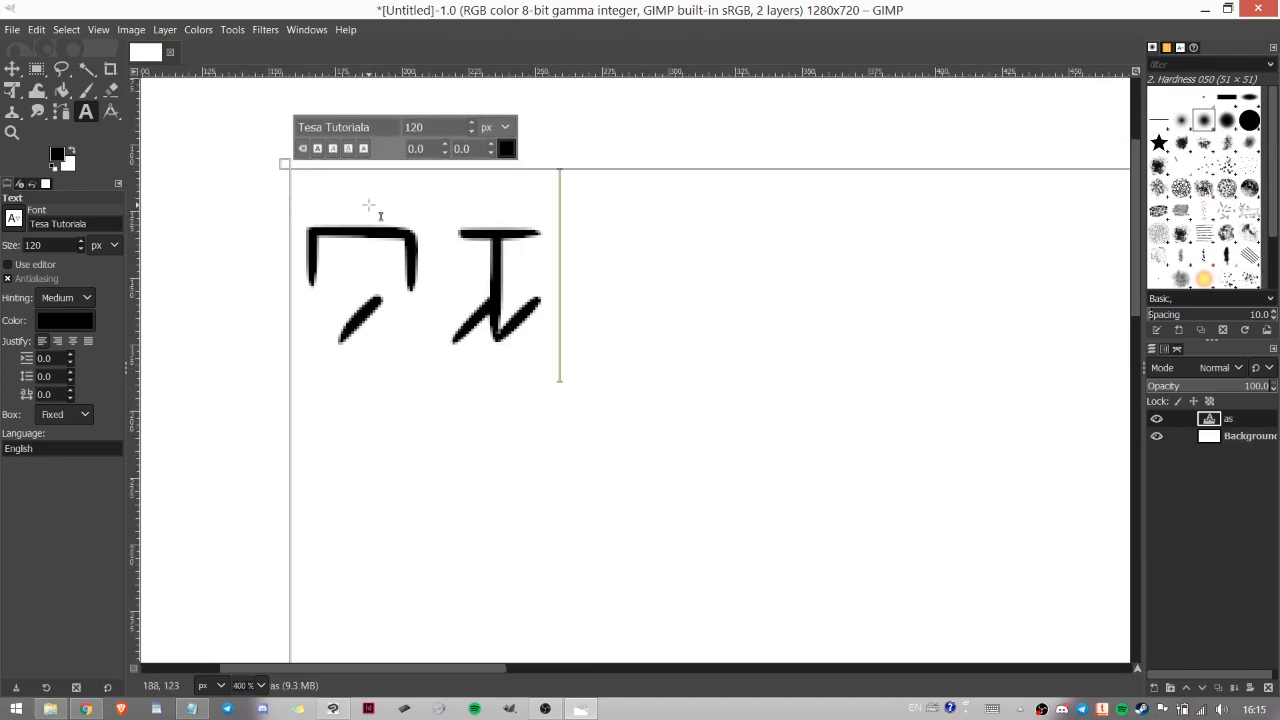
{"action": "key", "text": "BackSpace"}
{"action": "key", "text": "BackSpace"}
{"action": "scroll", "coordinate": [500, 260], "scroll_direction": "down", "scroll_amount": 2}
{"action": "scroll", "coordinate": [502, 258], "scroll_direction": "down", "scroll_amount": 1, "text": "ctrl"}
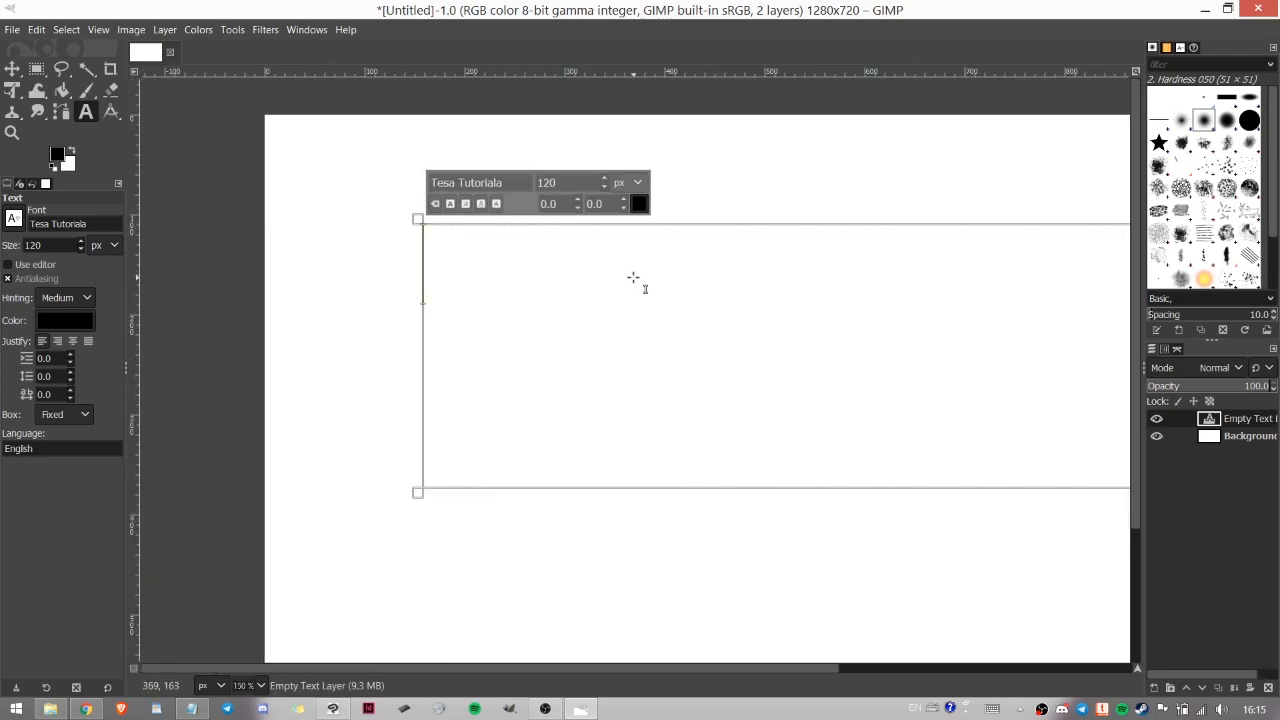
Step: Enter the text "texsa tutoxriaxla" in the empty text box
{"action": "type", "text": "te"}
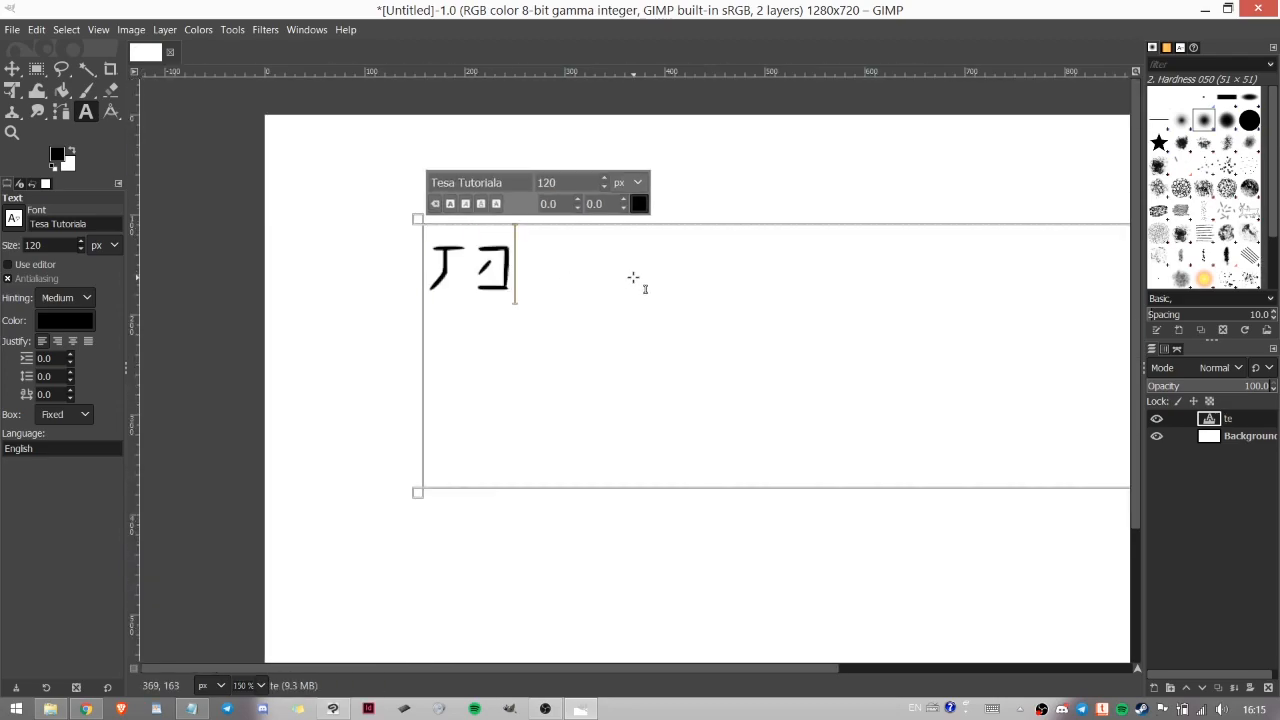
{"action": "type", "text": "xsa"}
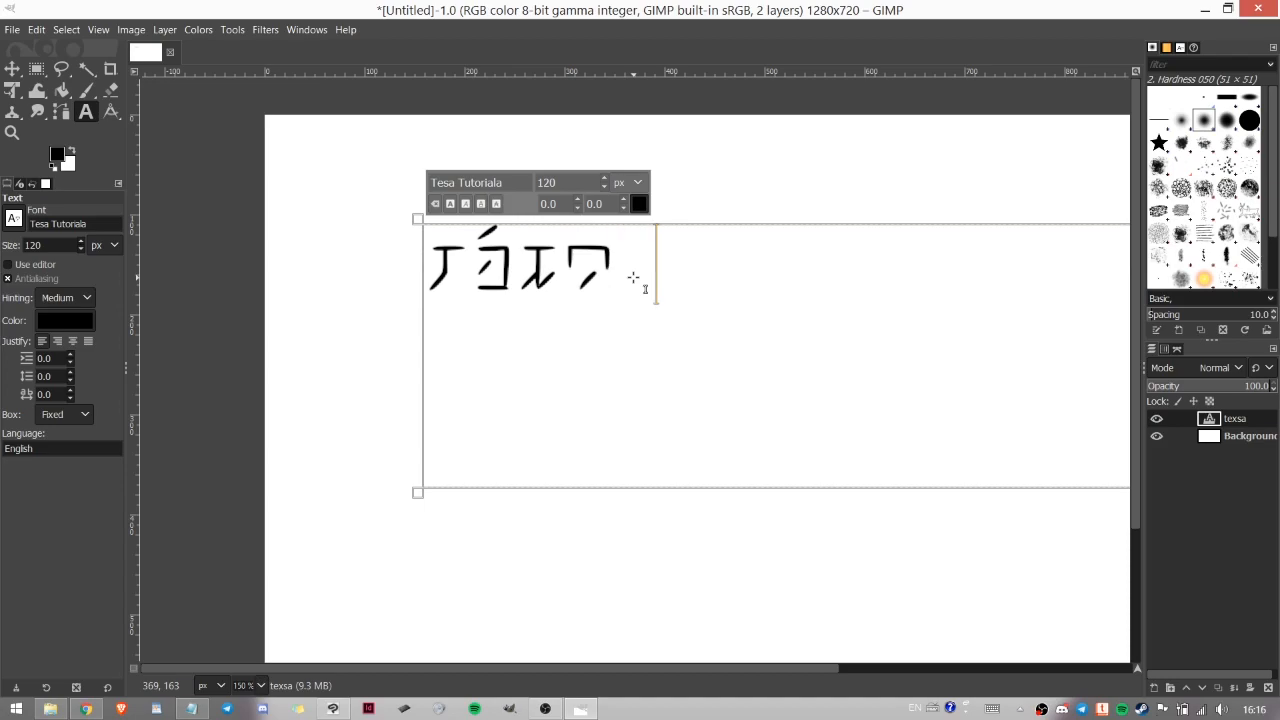
{"action": "type", "text": " tut"}
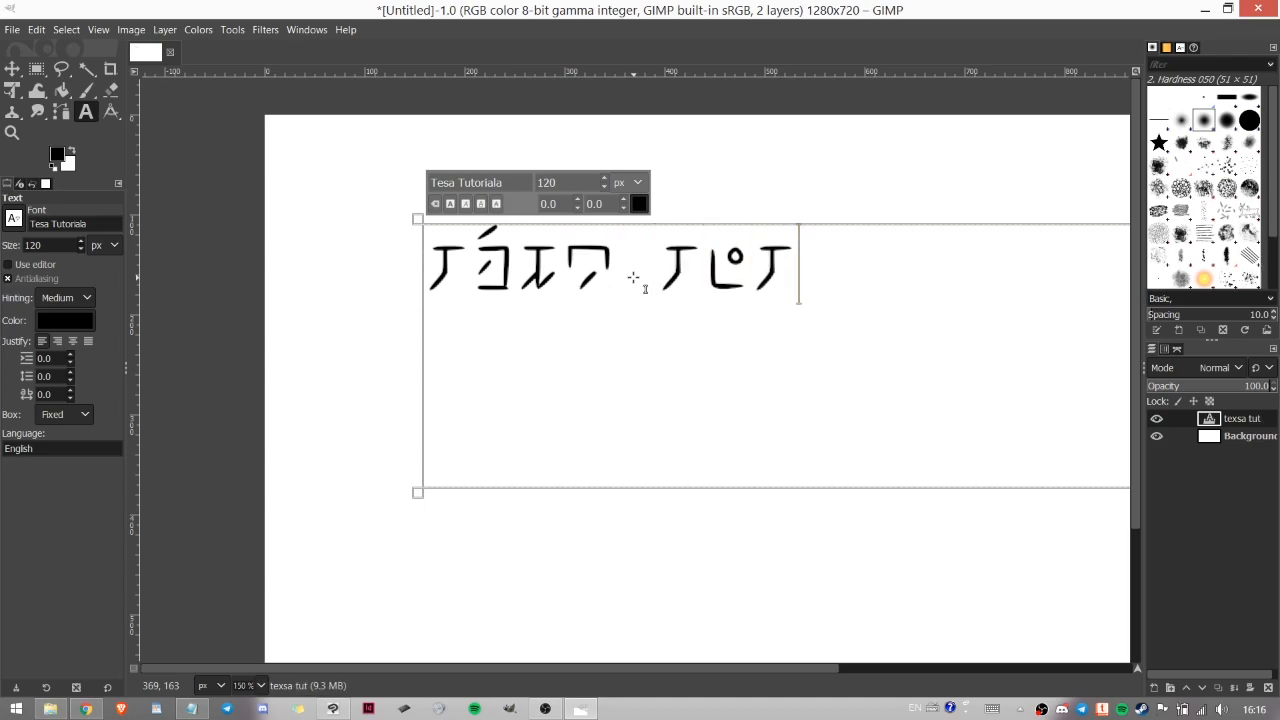
{"action": "type", "text": "oxria"}
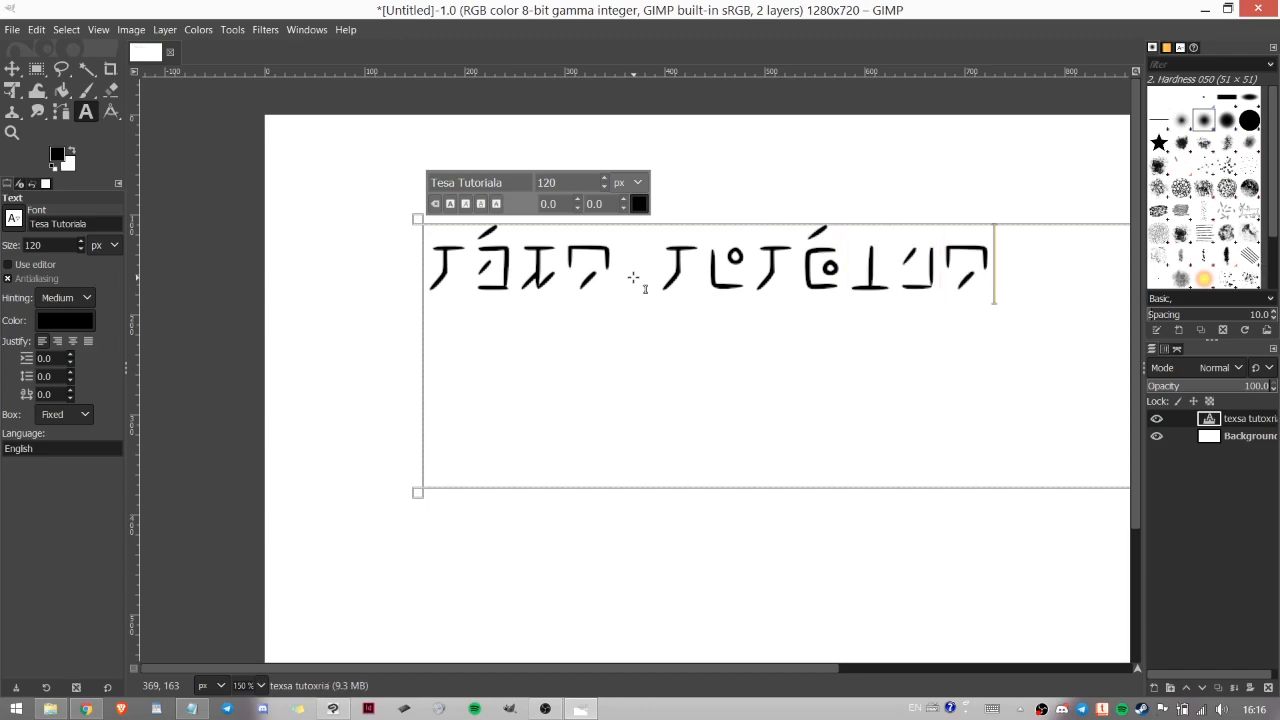
{"action": "type", "text": "xla"}
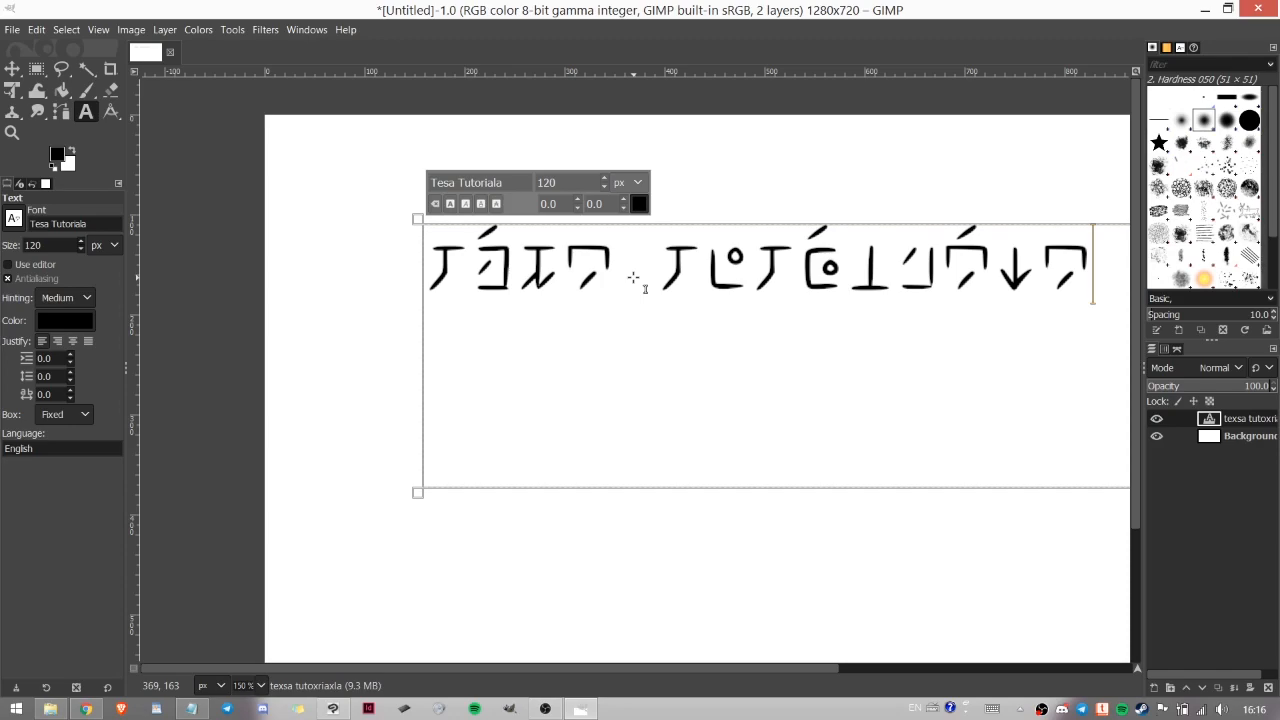
Step: Add a second line with the ligatures "th kh sh" below the text
{"action": "key", "text": "Return"}
{"action": "type", "text": "t"}
{"action": "type", "text": "n "}
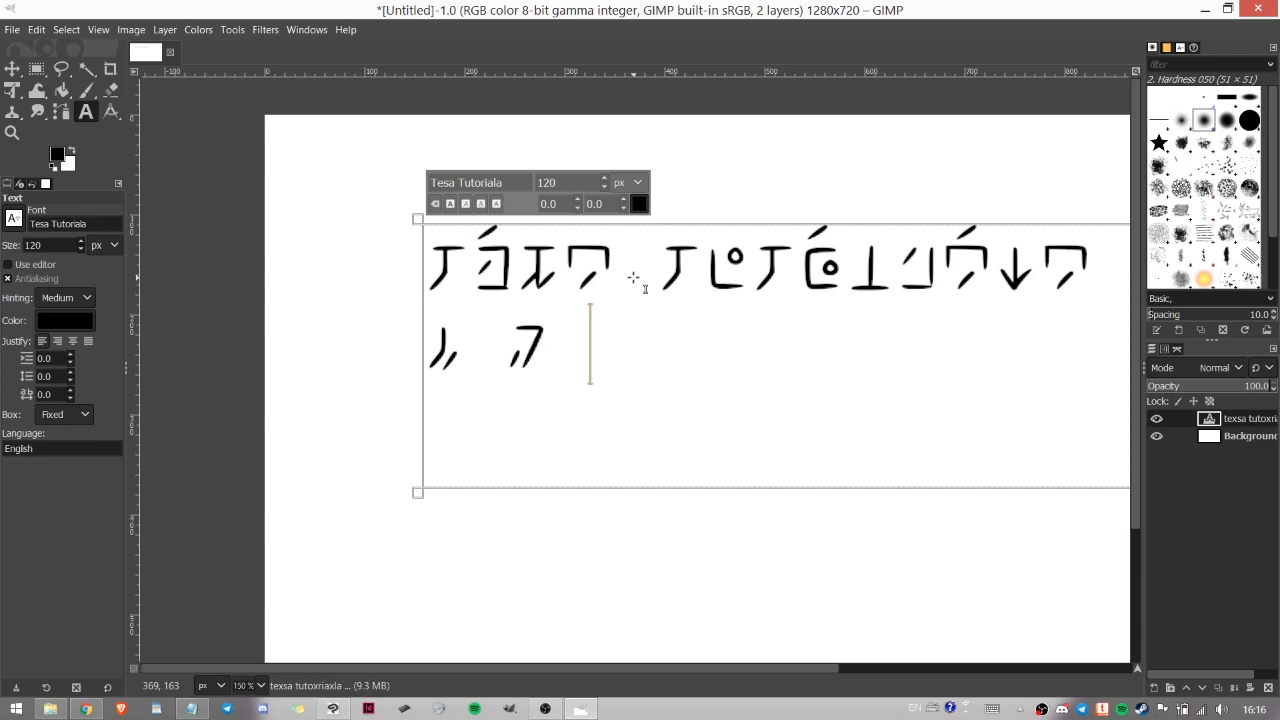
{"action": "type", "text": "p"}
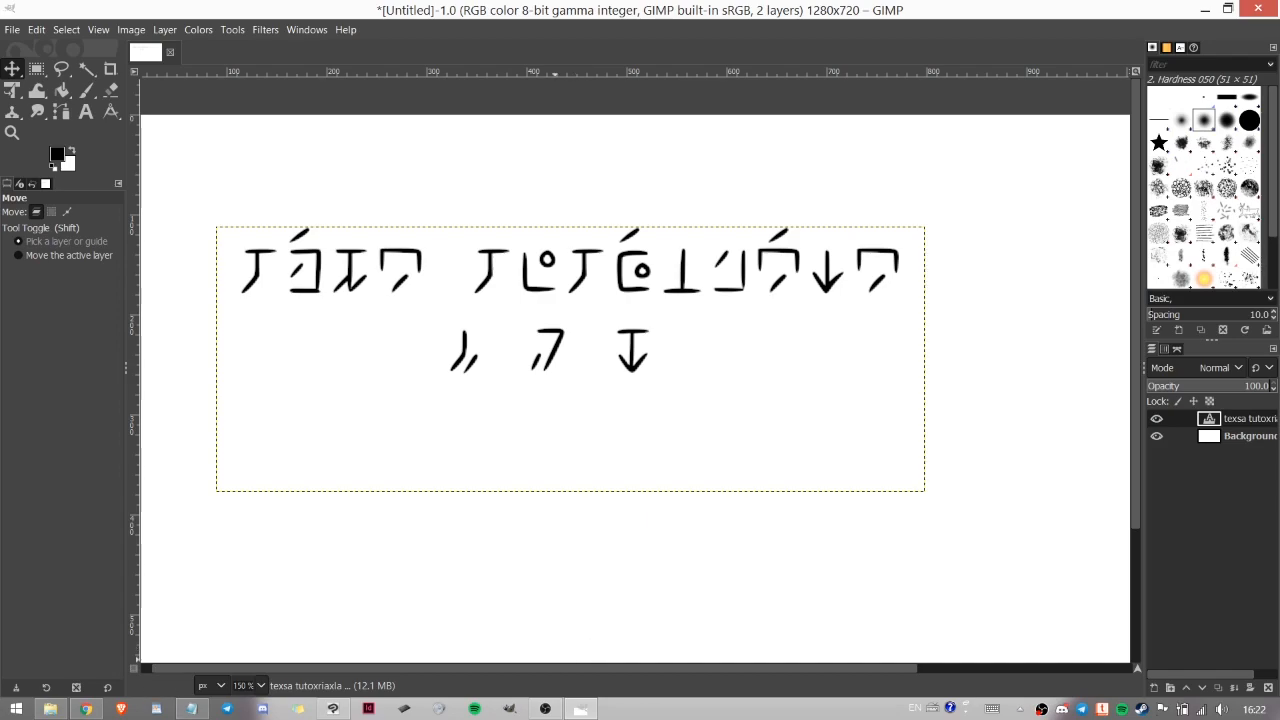
Step: Switch to Chrome to review the Test Tutorial font's glyphs and ligatures in Calligraphr, and return to GIMP
{"action": "left_click", "coordinate": [95, 708]}
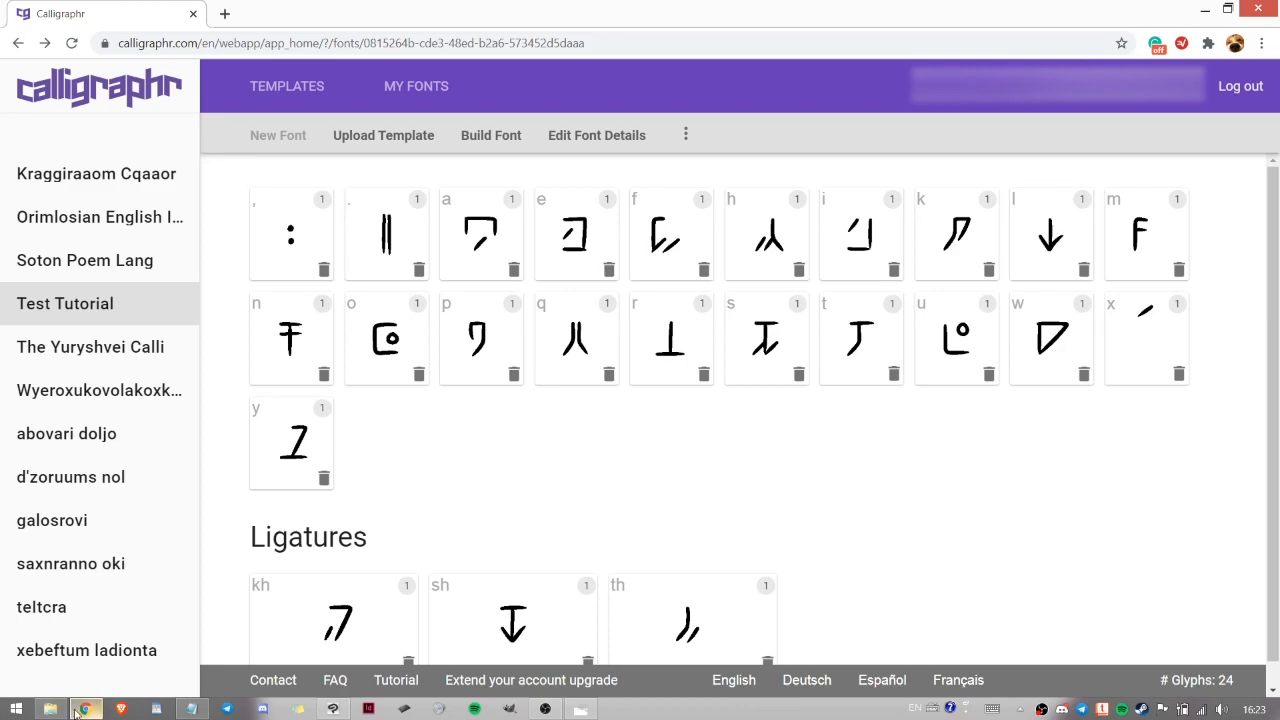
{"action": "left_click", "coordinate": [590, 682]}
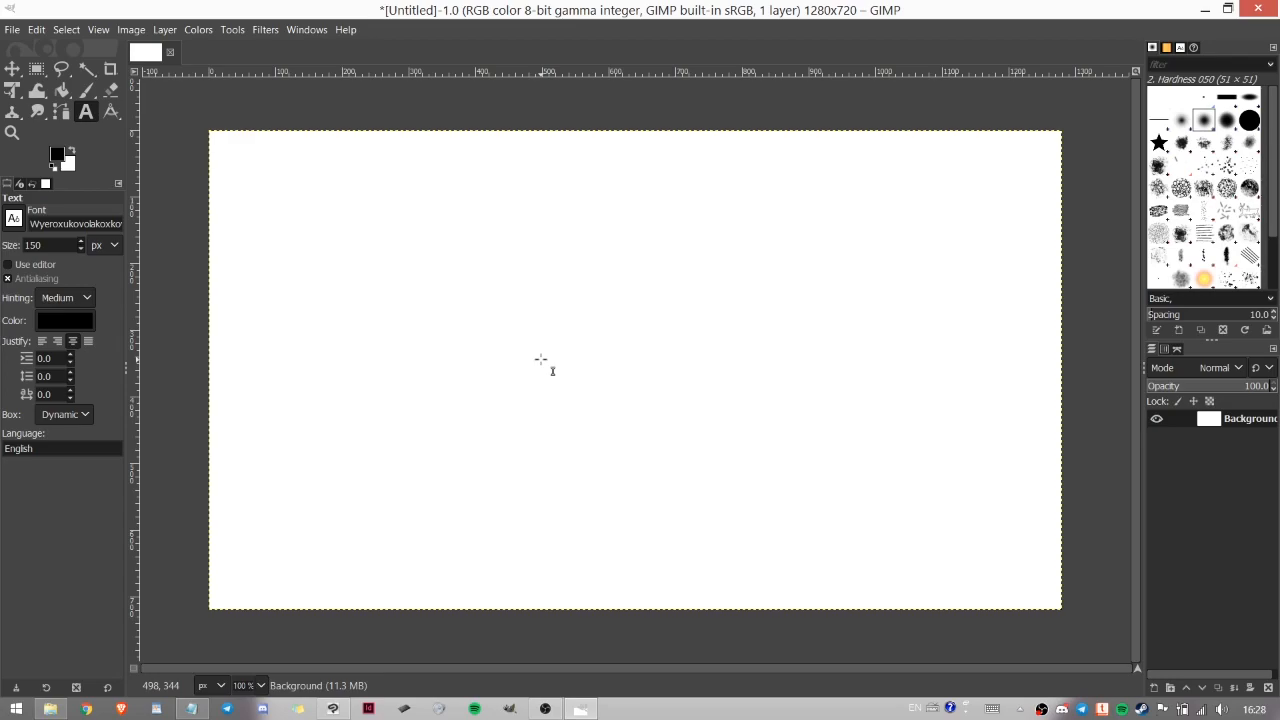
Step: Draw a text box about 865 × 255 px near the middle of the blank canvas and enter "Wyeroxukovolakoxkoma" in it
{"action": "left_click_drag", "start_coordinate": [366, 277], "coordinate": [942, 448]}
{"action": "type", "text": "wyeroxukovolakoxk"}
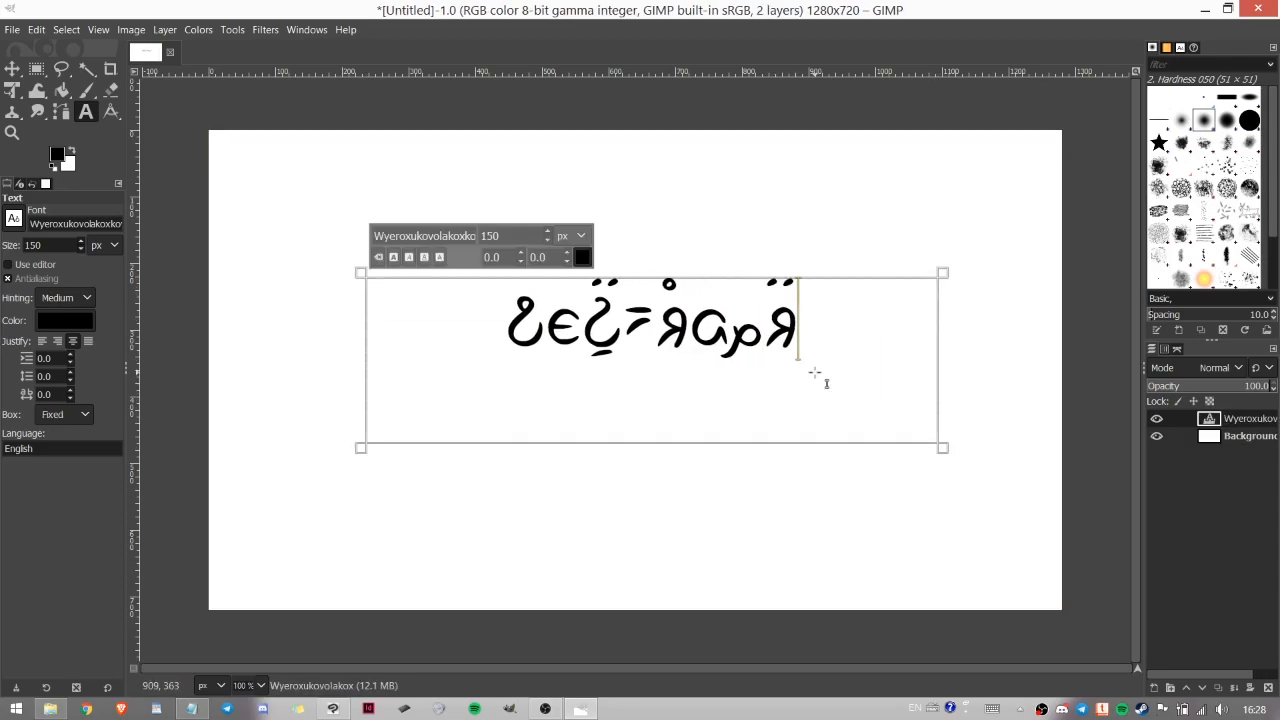
{"action": "type", "text": "oma"}
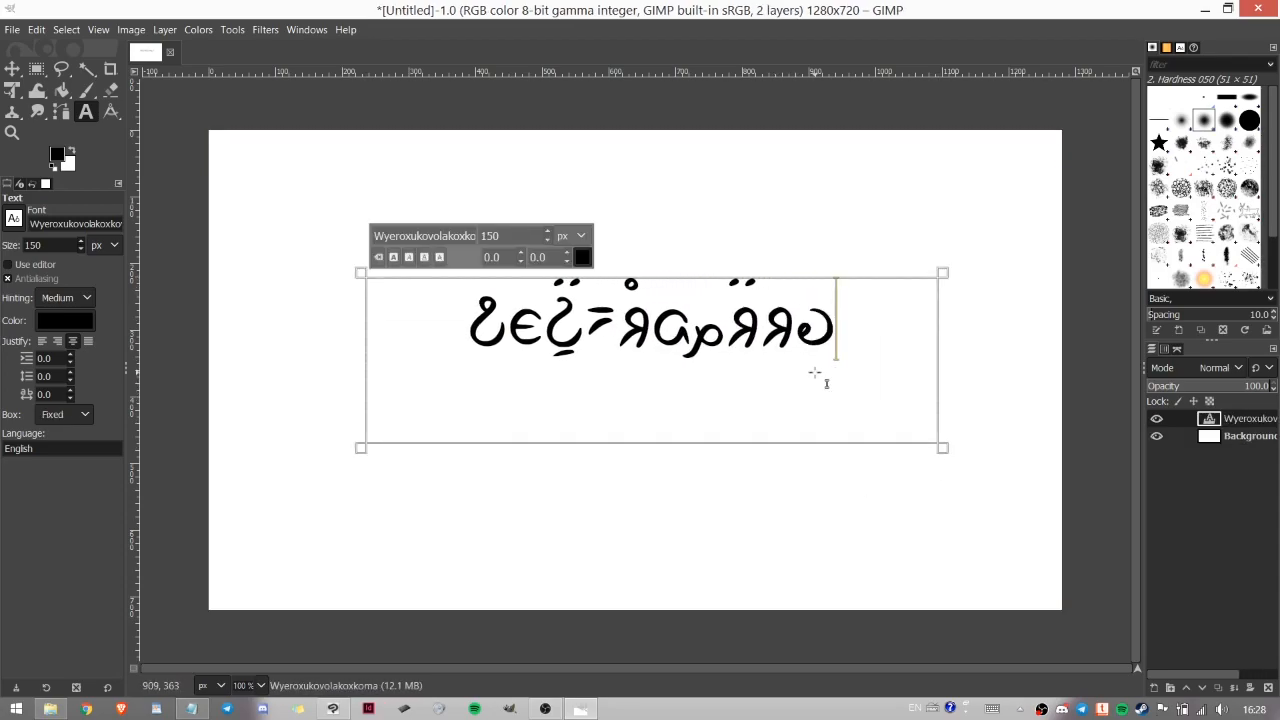